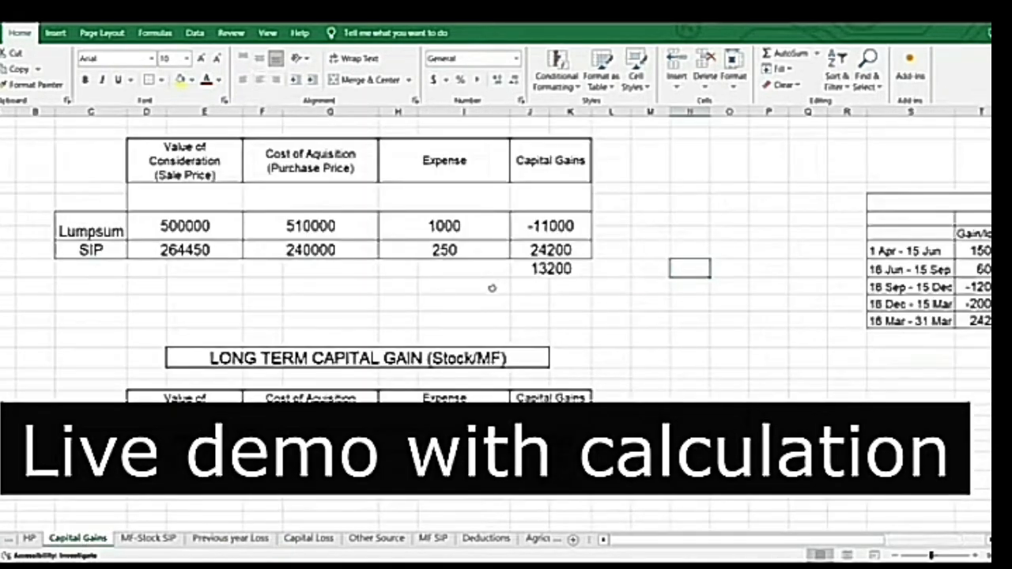
left_click_drag(699, 545, 822, 549)
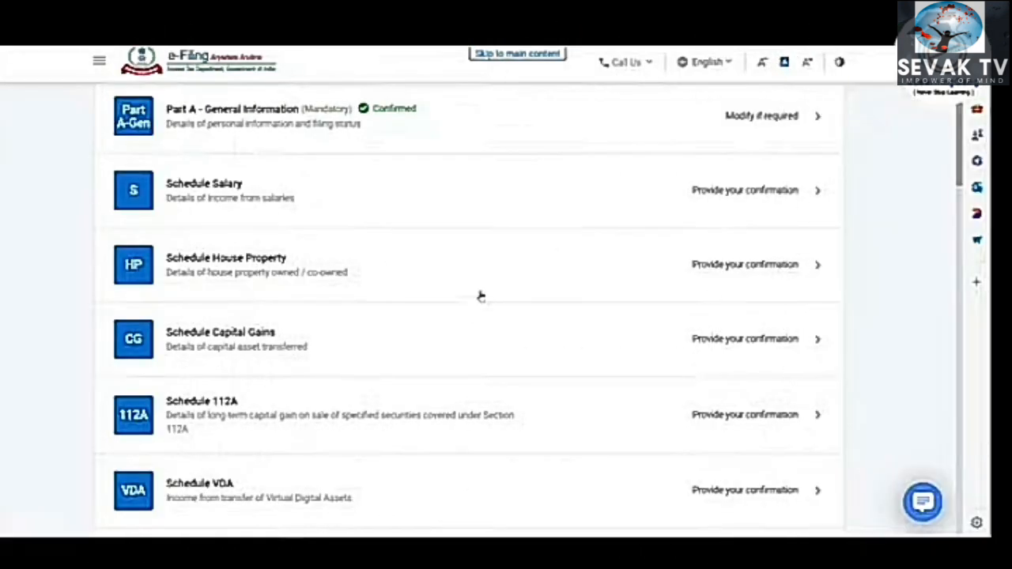
In Schedule Capital Gains, select the STT-paid equity share/mutual fund asset types under sections 111A and 112A and continue
scroll(503, 283, "up", 2)
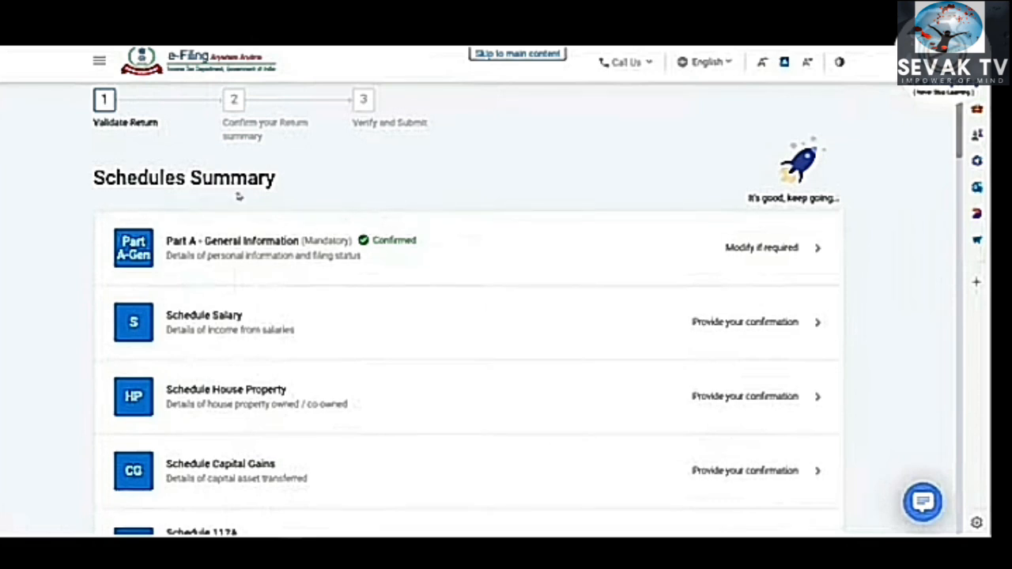
scroll(261, 197, "down", 3)
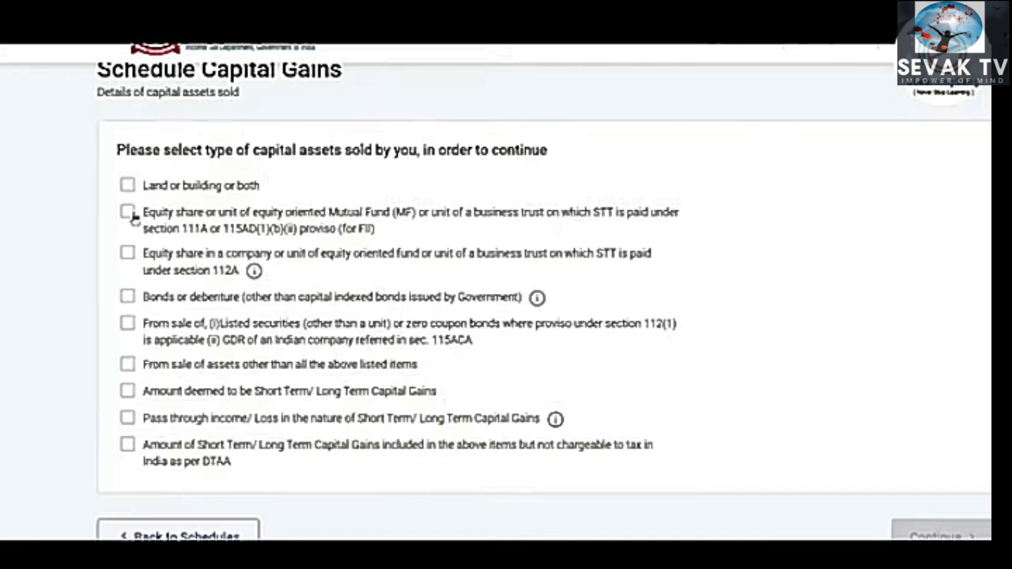
left_click(128, 213)
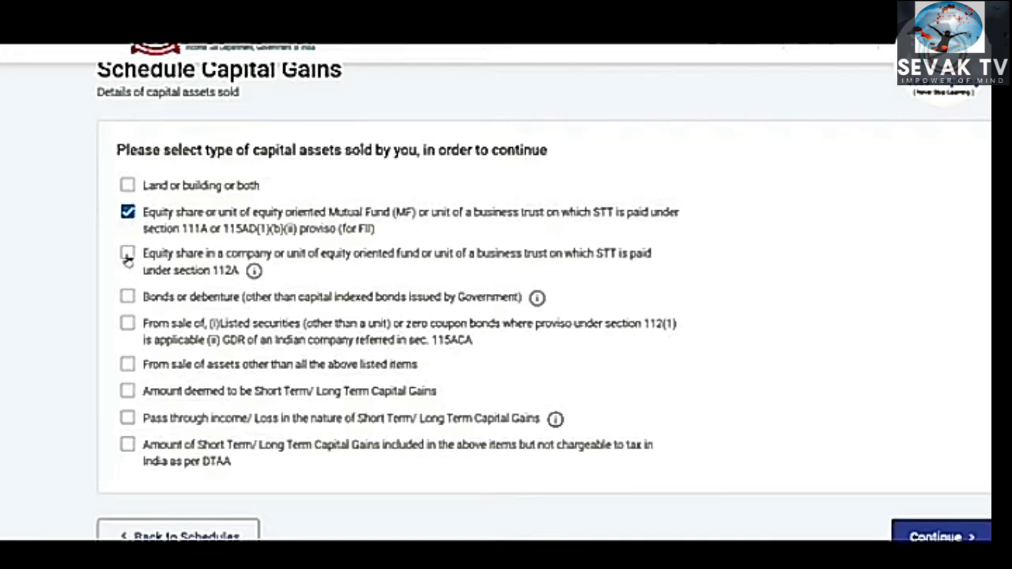
left_click(127, 254)
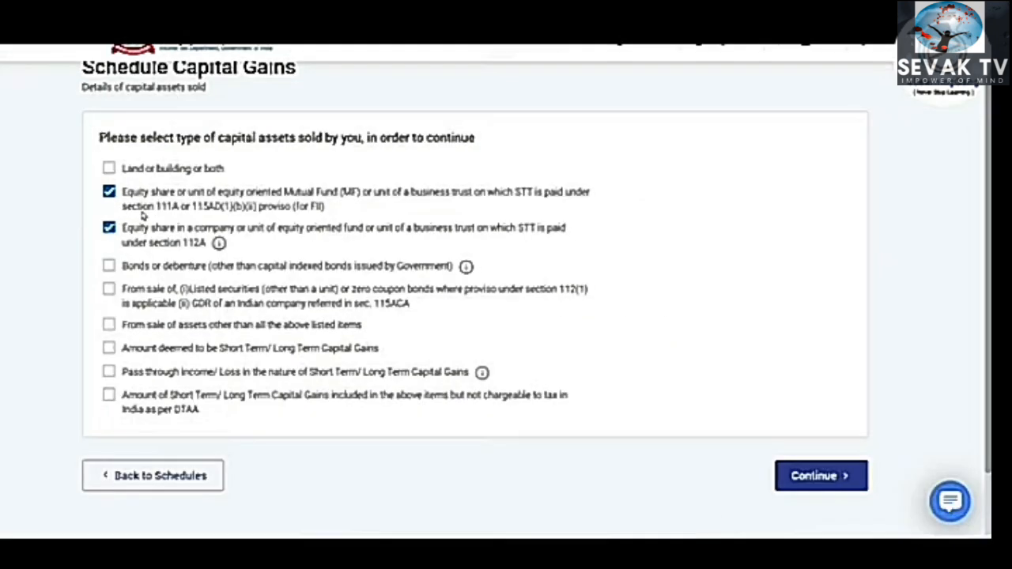
left_click(814, 476)
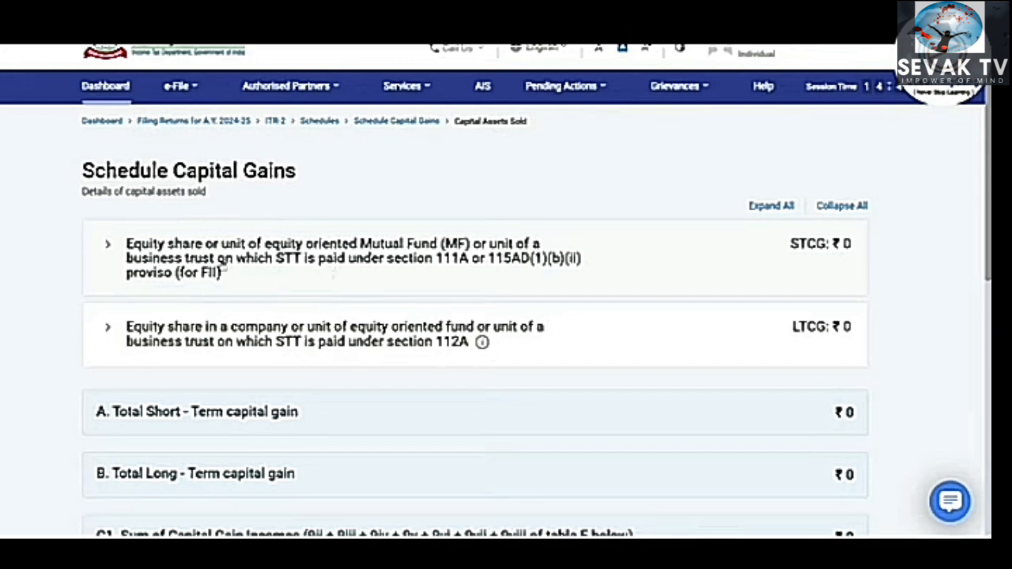
Start adding sale details for the section 111A equity share/mutual fund category, choosing Section 111A
left_click(215, 269)
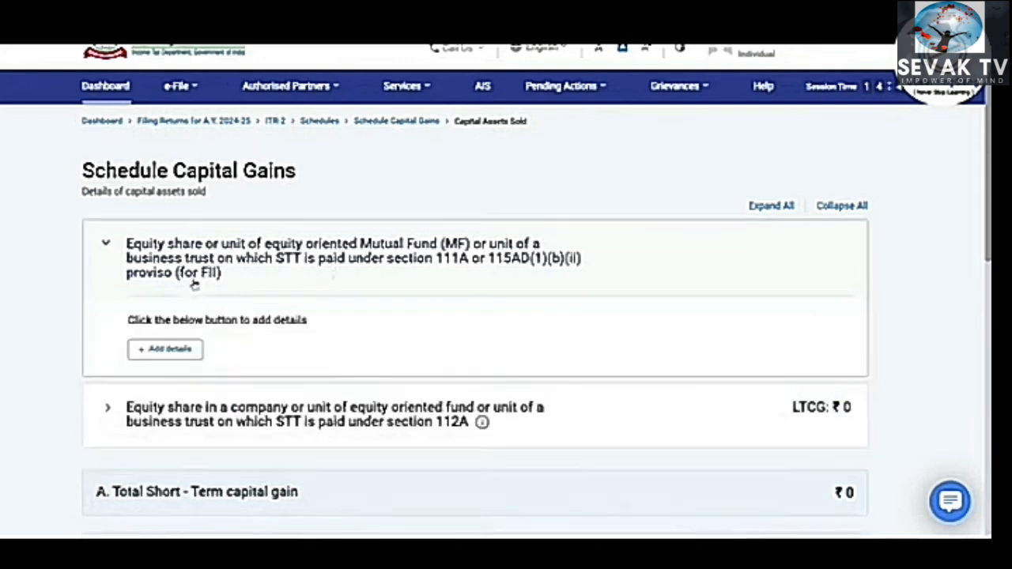
left_click(177, 353)
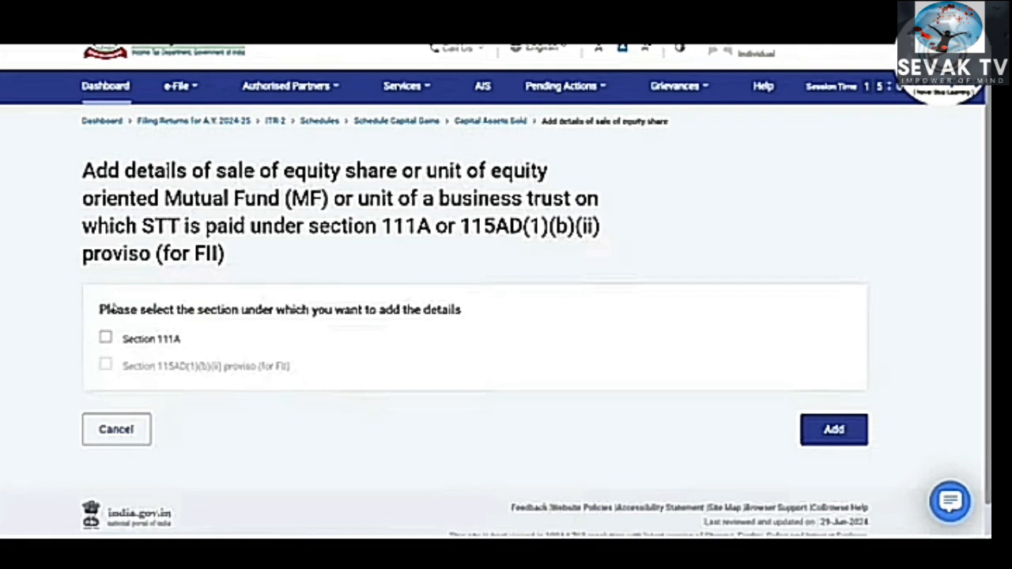
left_click(106, 339)
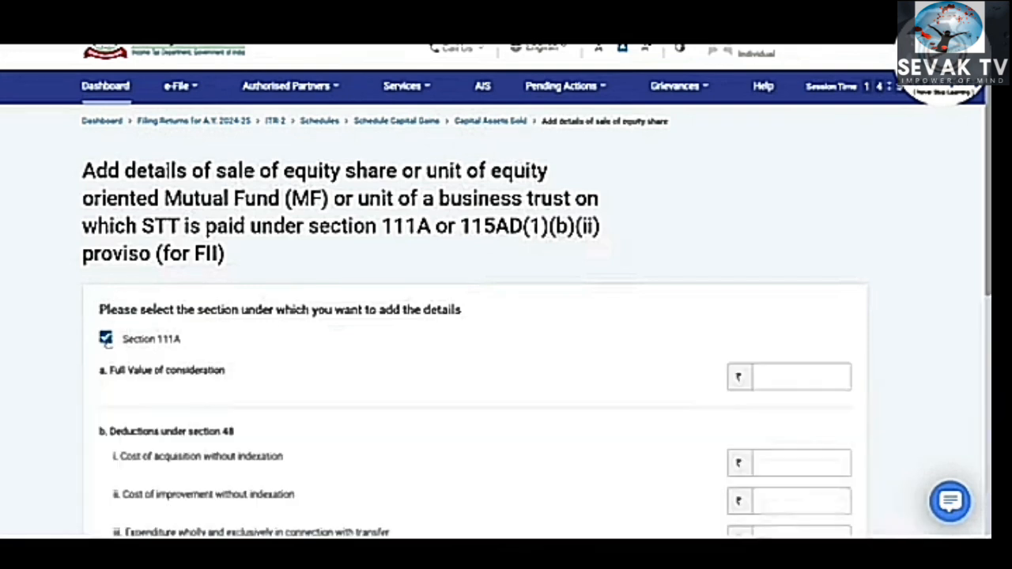
scroll(542, 364, "down", 3)
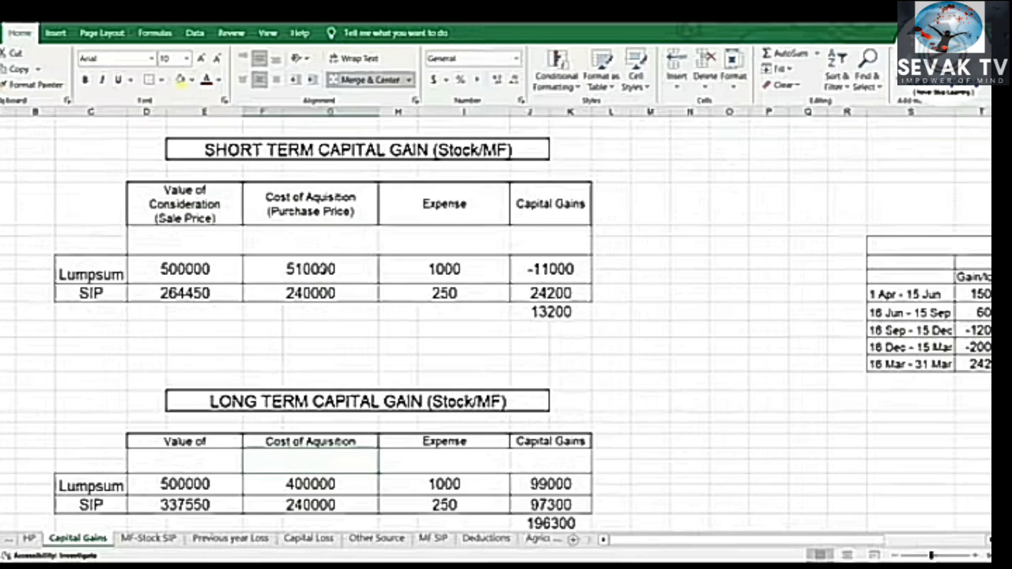
In the Capital Gains sheet, total the sale price, purchase price and expense columns beneath the short-term capital gain table
left_click(110, 275)
scroll(108, 276, "down", 1)
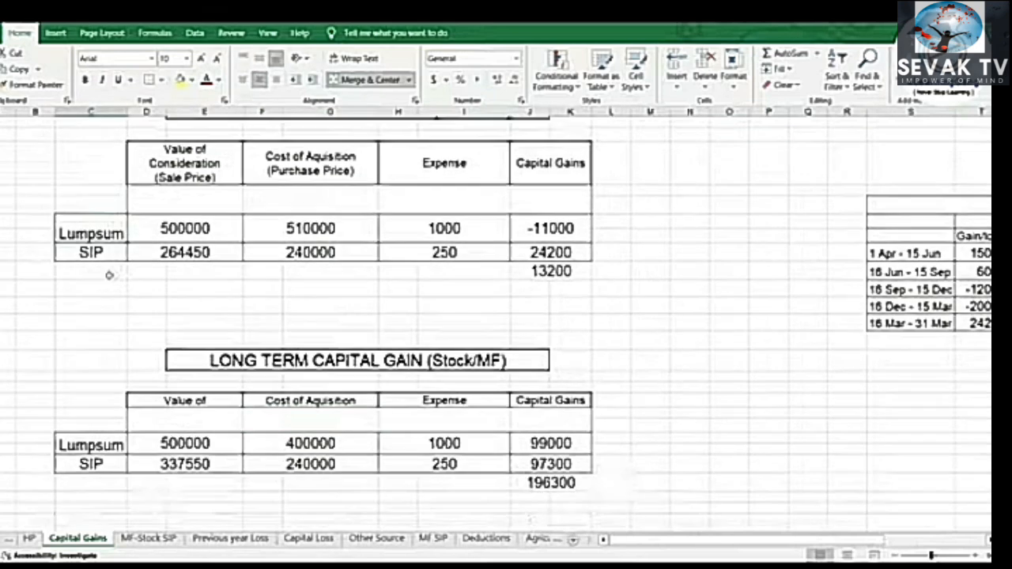
left_click(104, 252)
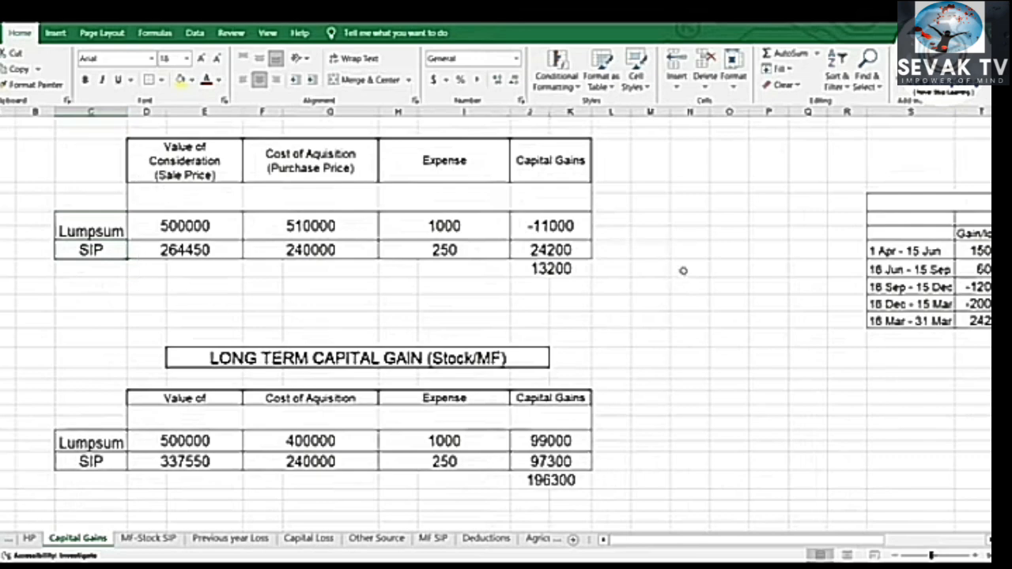
scroll(258, 293, "up", 1)
left_click_drag(316, 312, 459, 311)
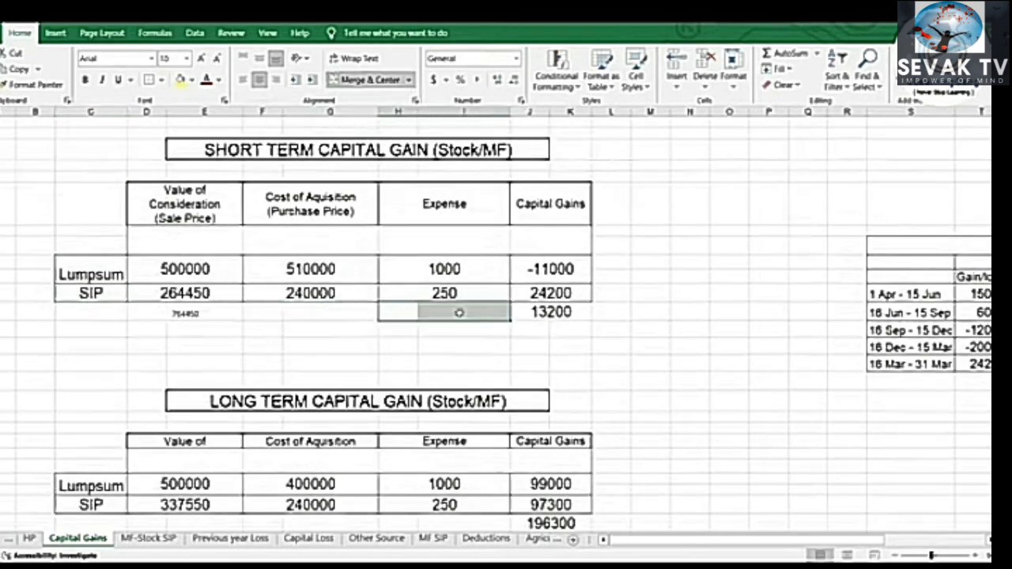
left_click(455, 312)
left_click(203, 311)
Format the short-term totals row with font size 18 and borders around all its cells
left_click_drag(243, 320, 553, 316)
left_click(187, 59)
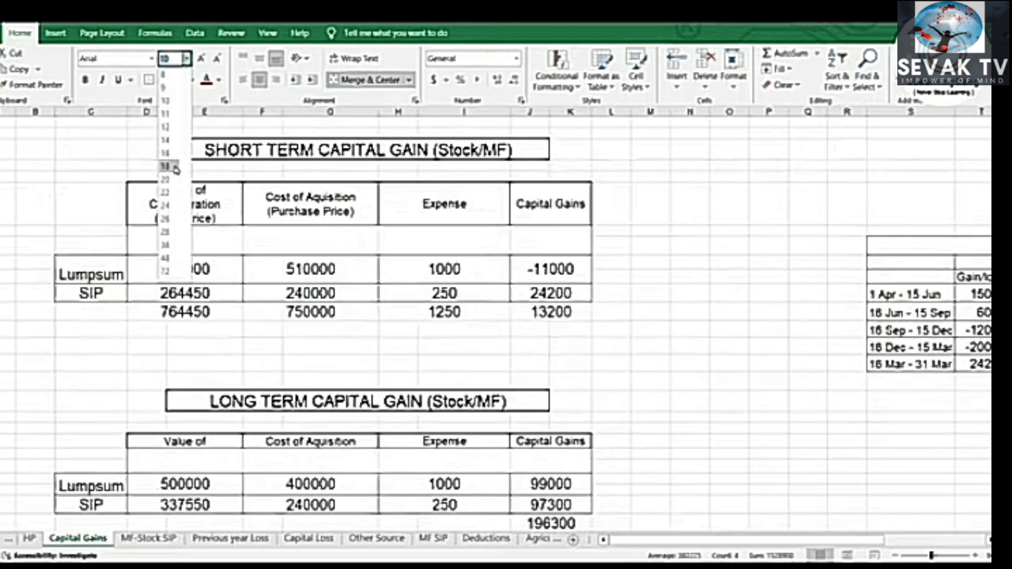
left_click(168, 142)
left_click(161, 80)
left_click(182, 199)
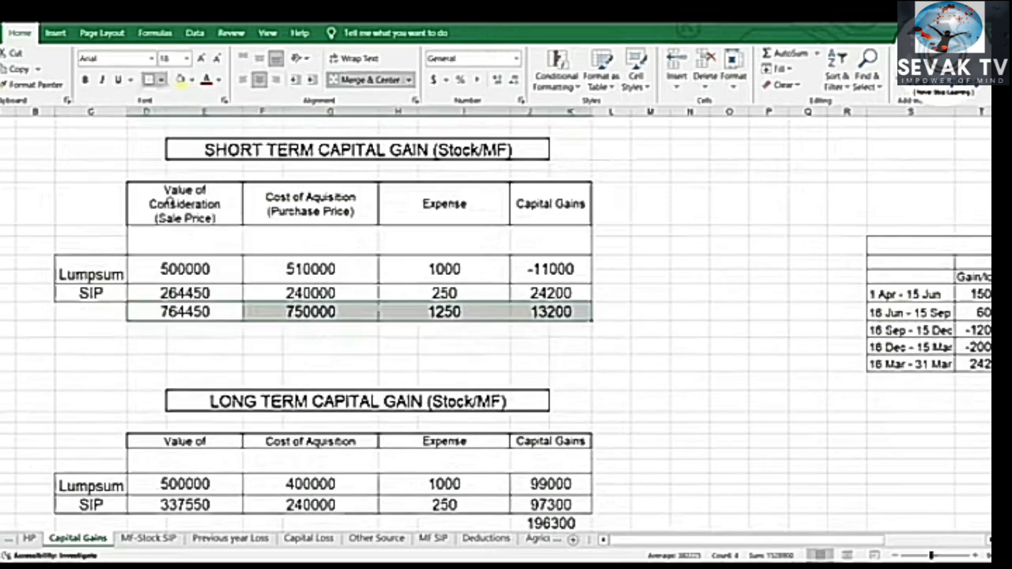
left_click(690, 293)
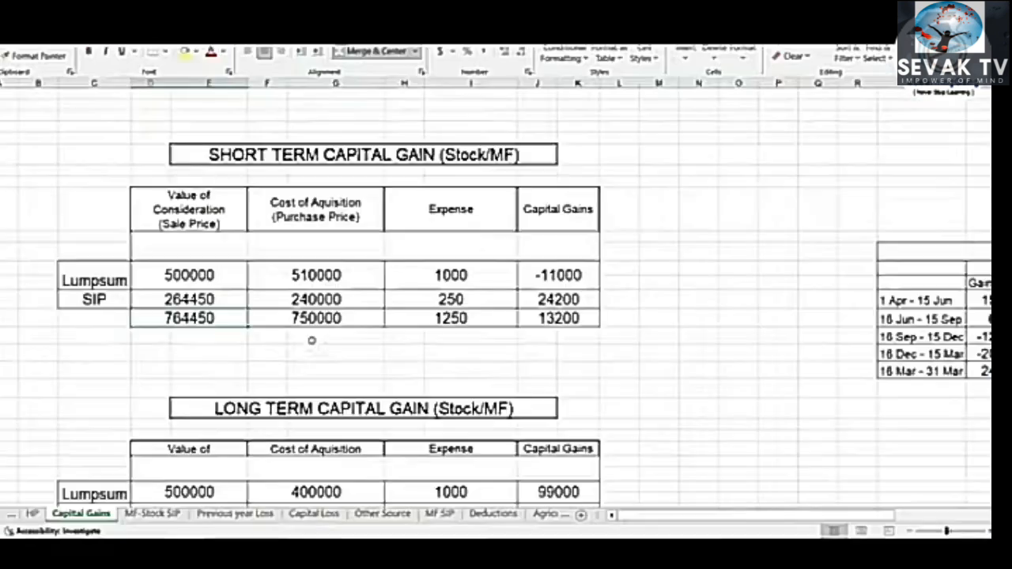
Fill in the Section 111A details on the e-Filing portal: full value of consideration 764450, cost of acquisition 750000, transfer expenditure 1250
left_click(339, 318)
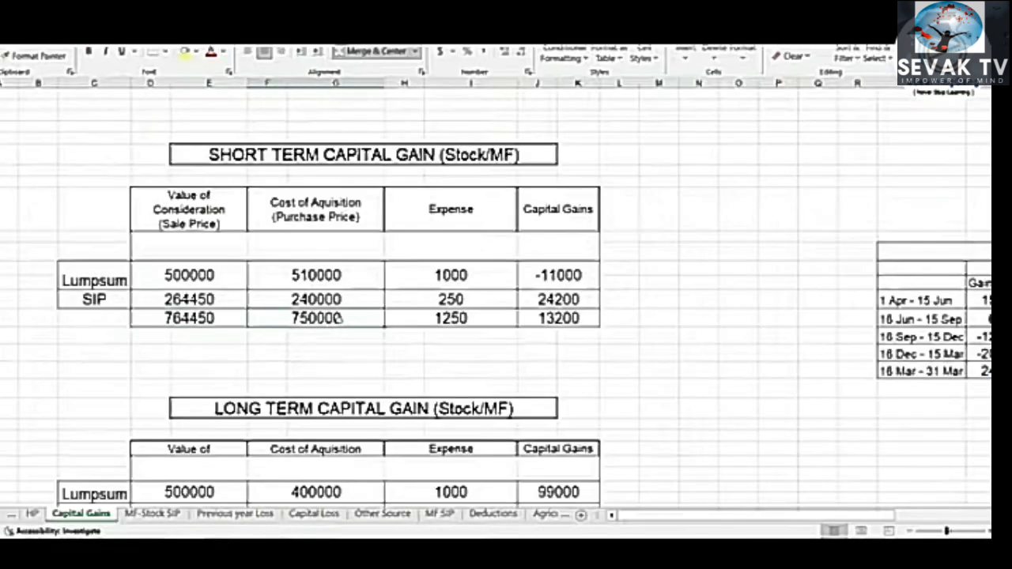
left_click(476, 319)
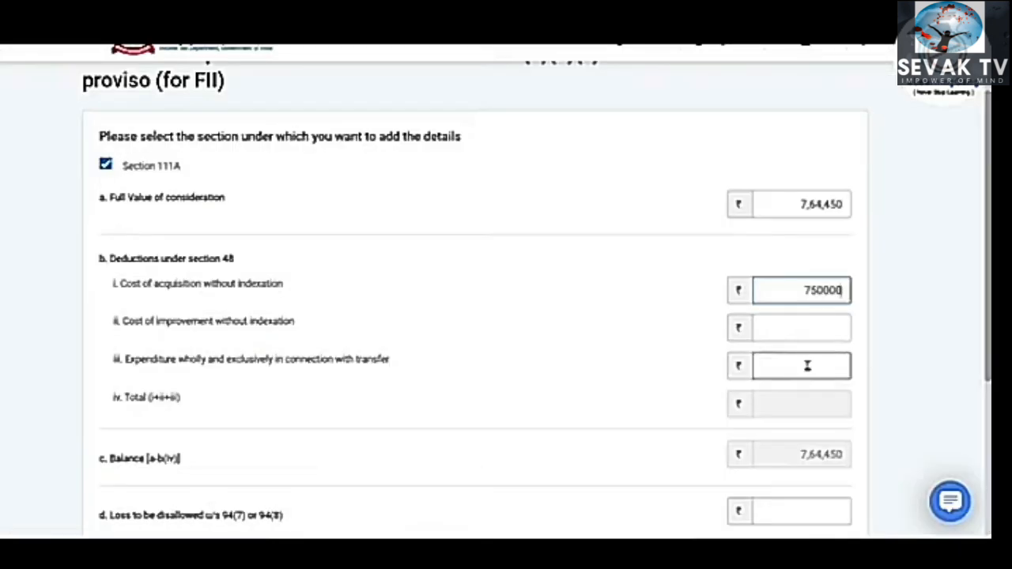
left_click(807, 366)
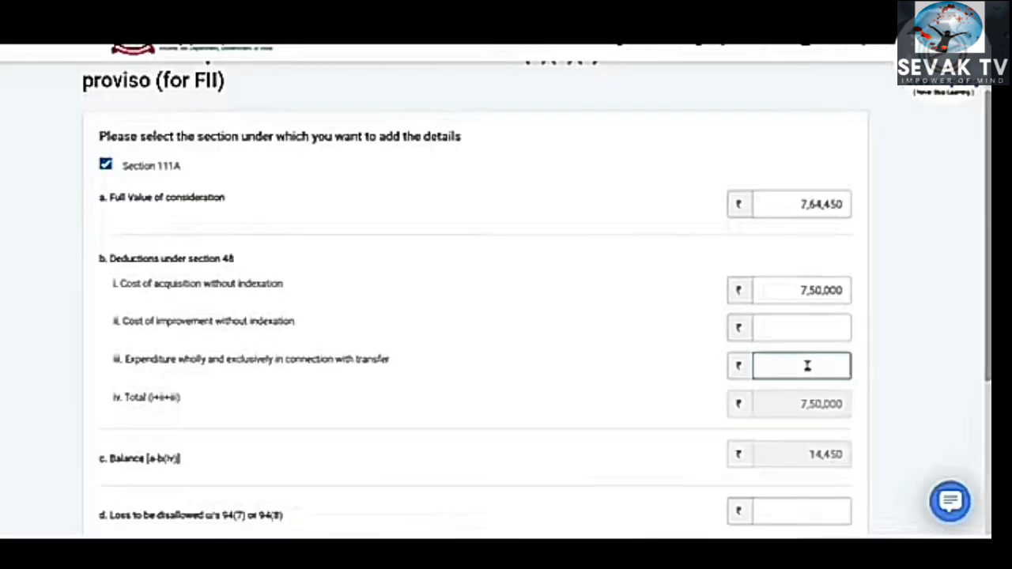
type("1250")
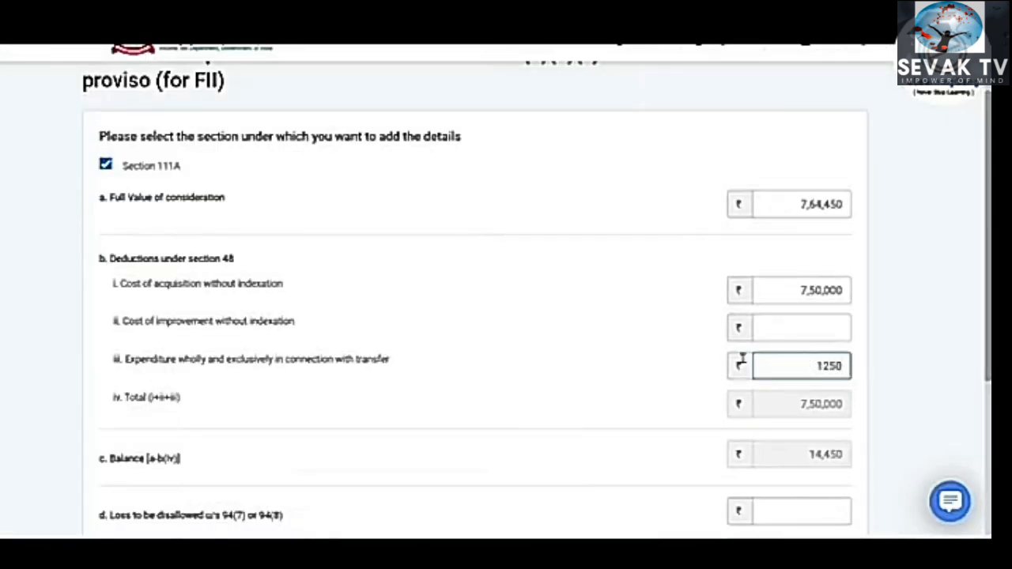
left_click(659, 342)
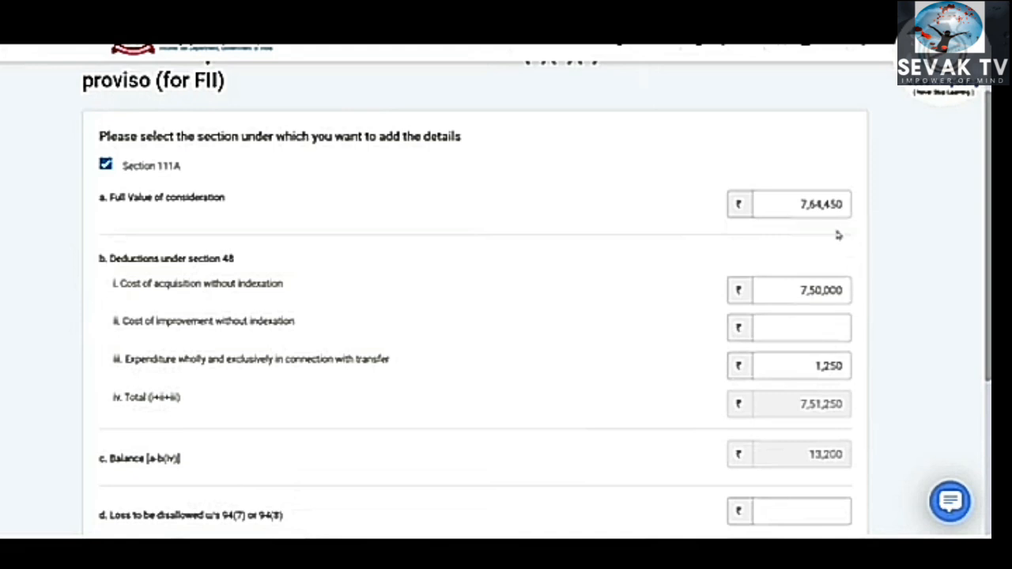
Add the completed Section 111A short-term gain entry to Schedule Capital Gains
scroll(574, 249, "down", 3)
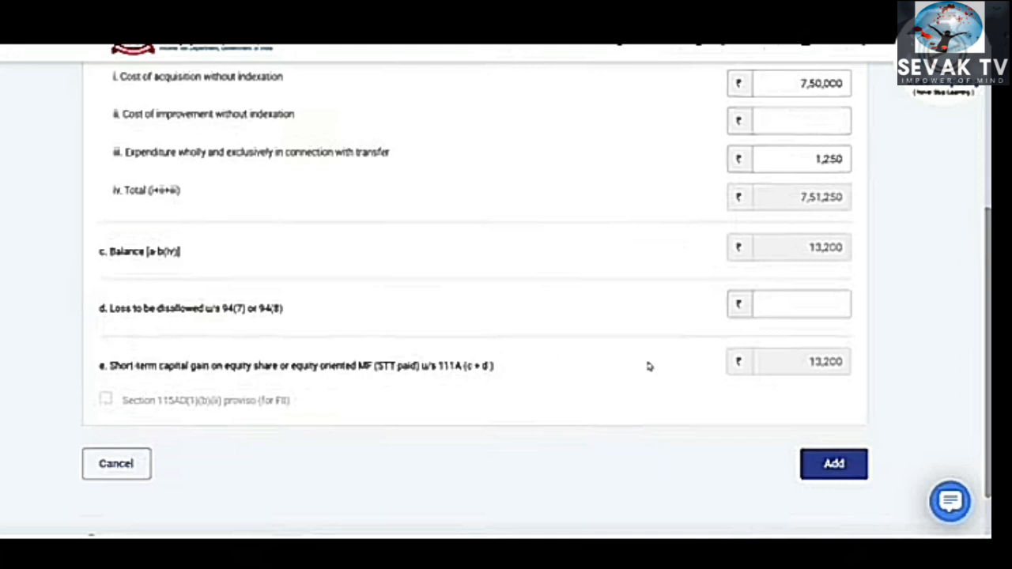
scroll(648, 366, "down", 2)
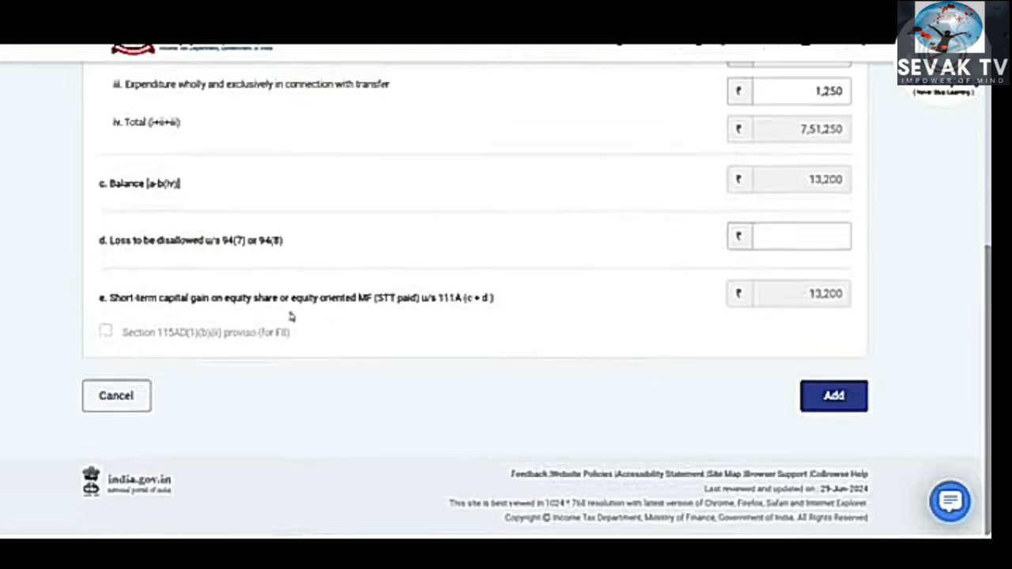
left_click(835, 397)
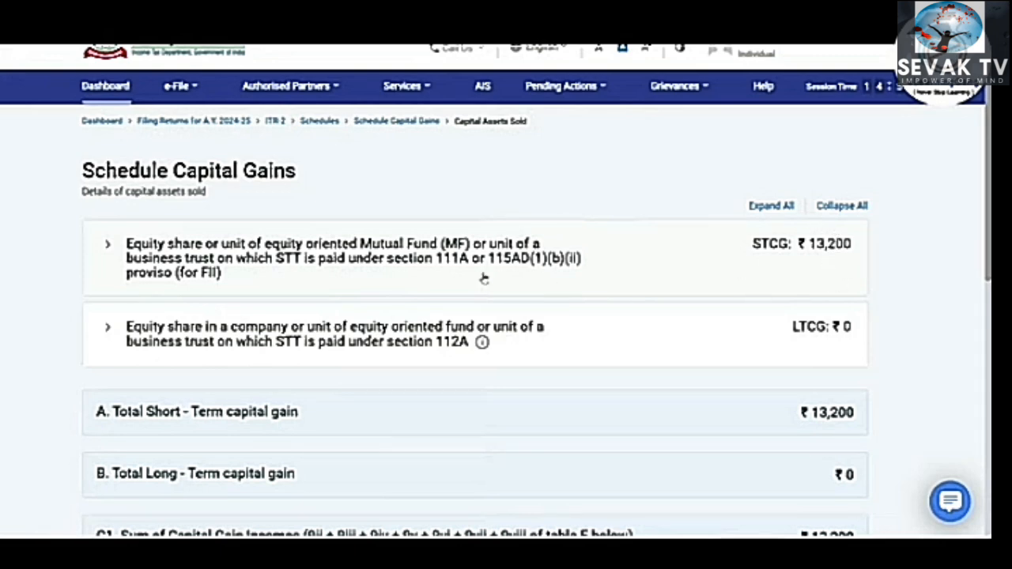
Start adding details for the section 112A equity share category and open its linked Schedule 112A
scroll(484, 278, "down", 2)
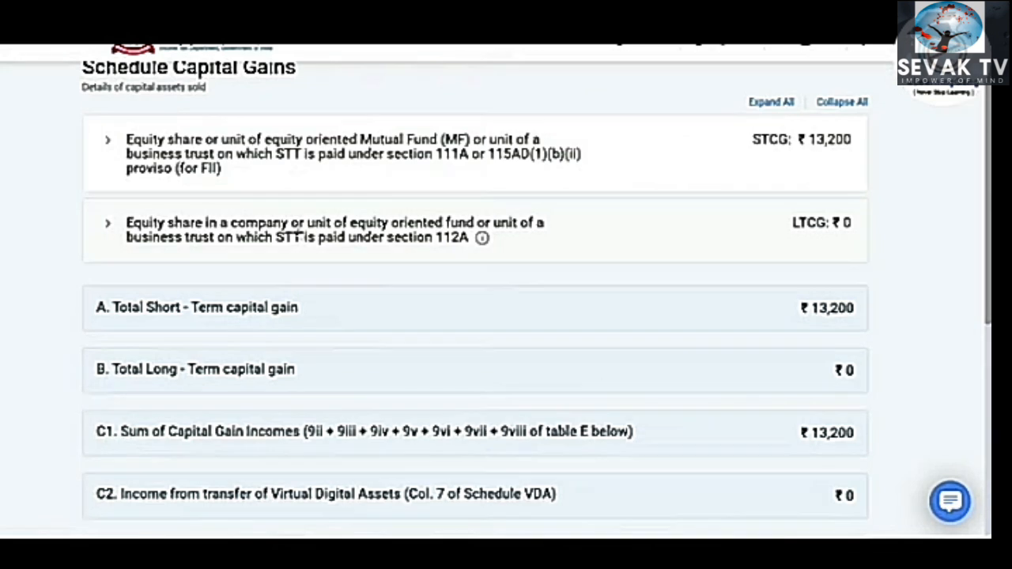
left_click(433, 231)
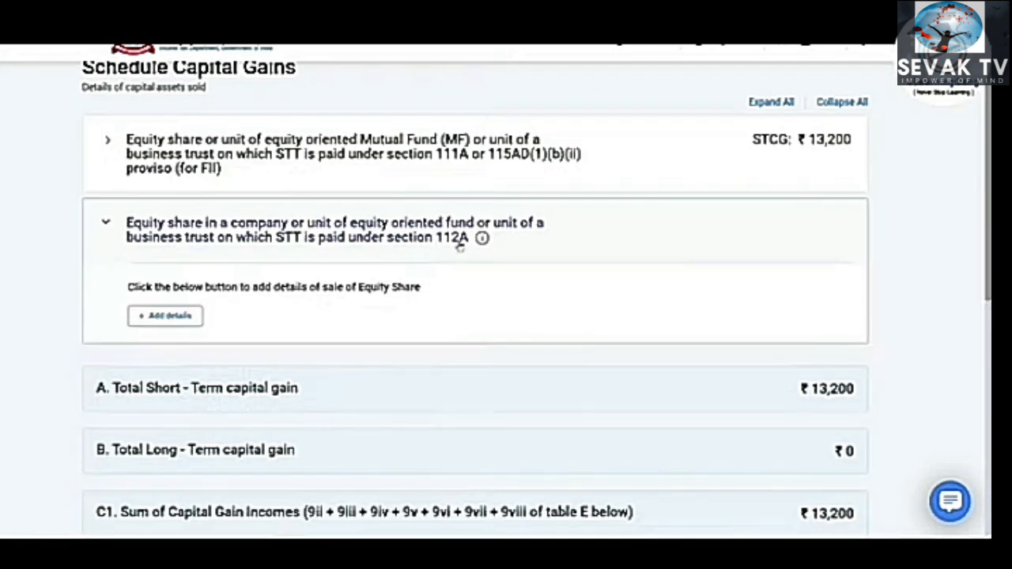
left_click(181, 317)
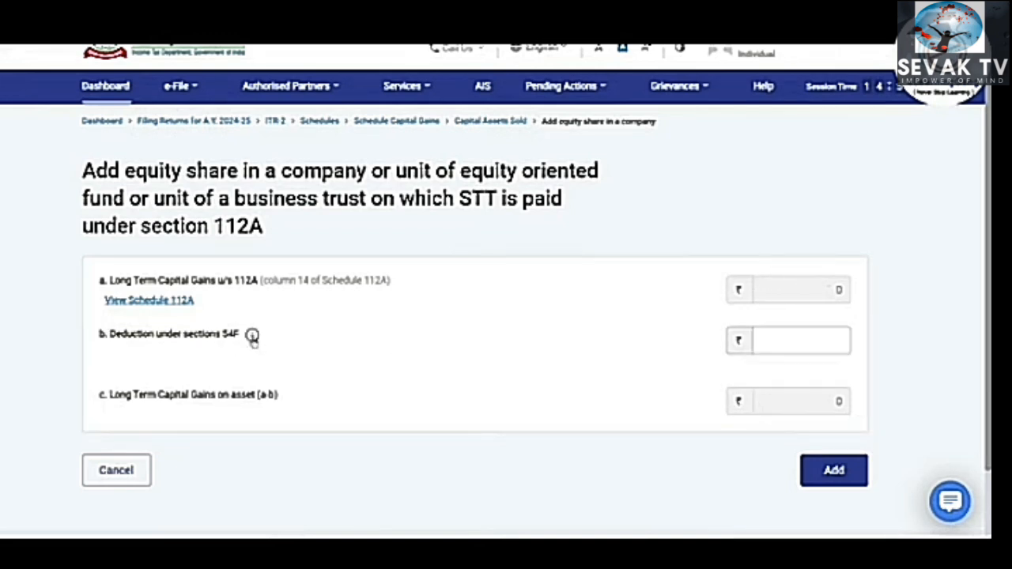
left_click(802, 341)
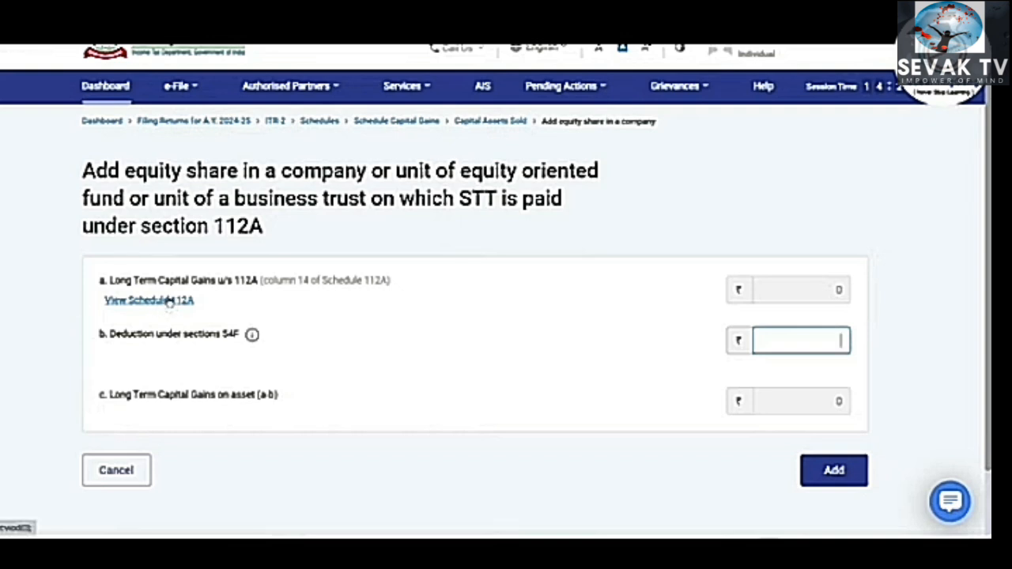
left_click(163, 301)
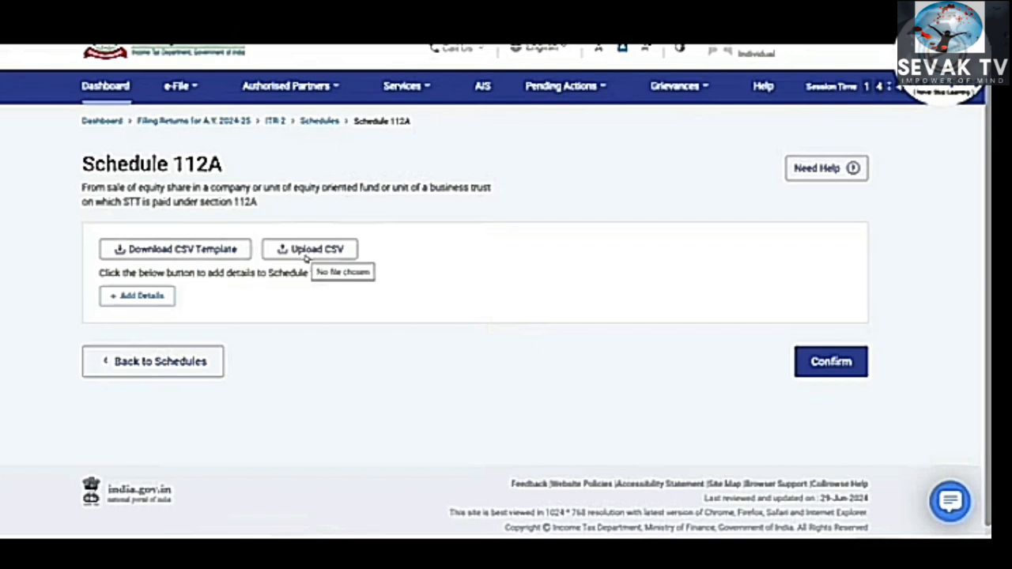
Start a new share/unit entry in Schedule 112A and set the acquisition period to After 31st January, 2018
left_click(155, 297)
scroll(566, 270, "down", 2)
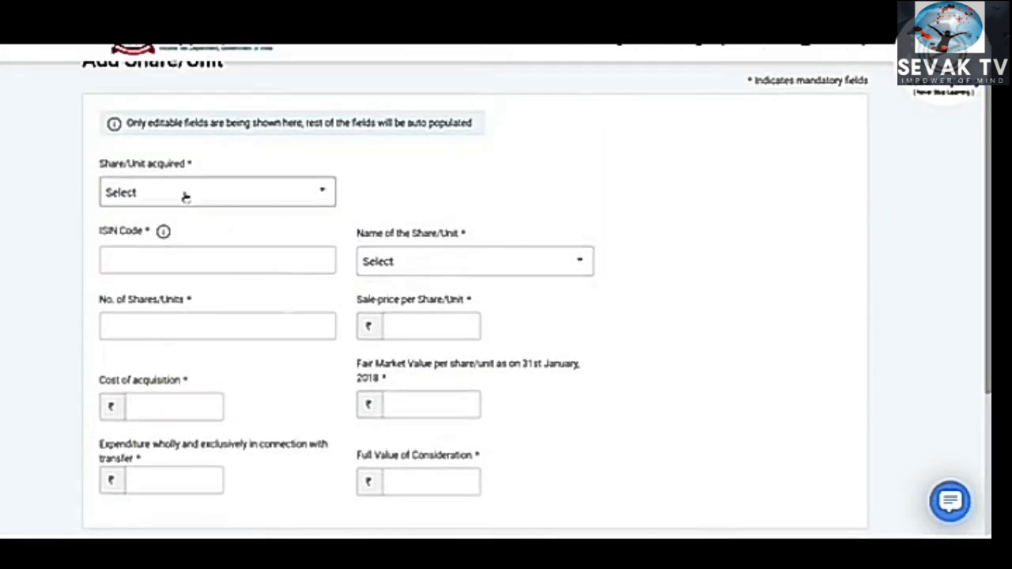
left_click(229, 194)
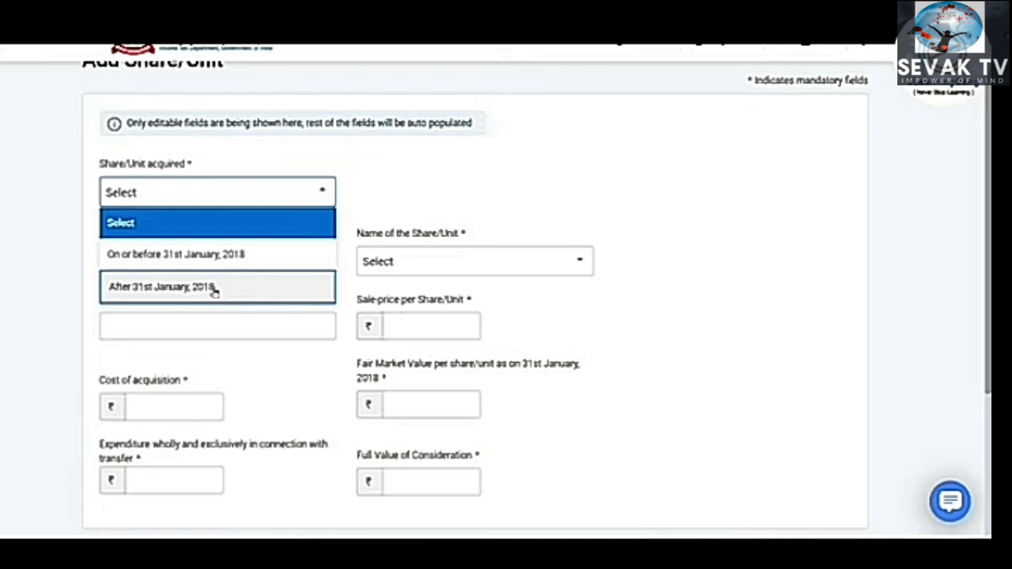
left_click(261, 255)
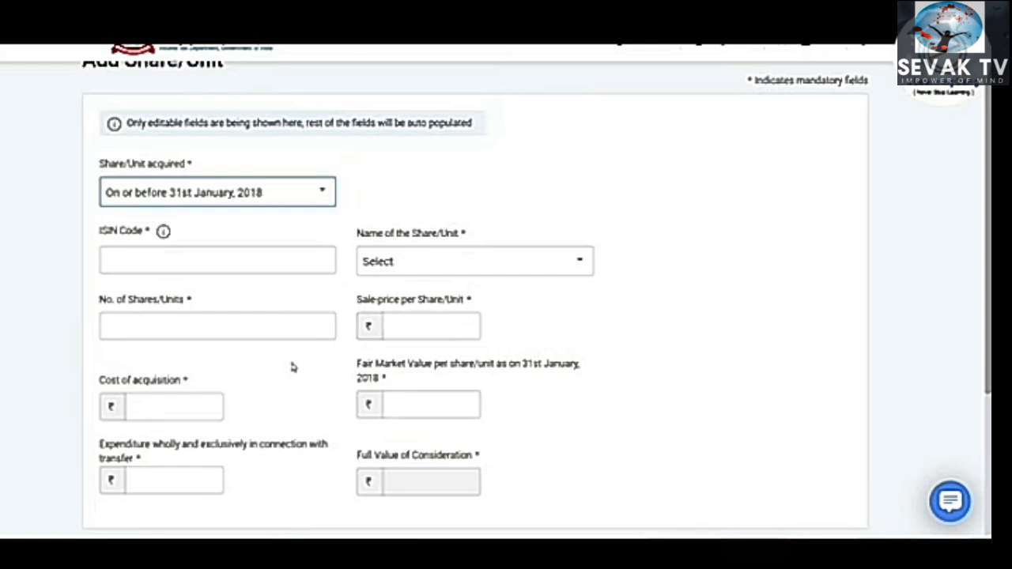
left_click(283, 196)
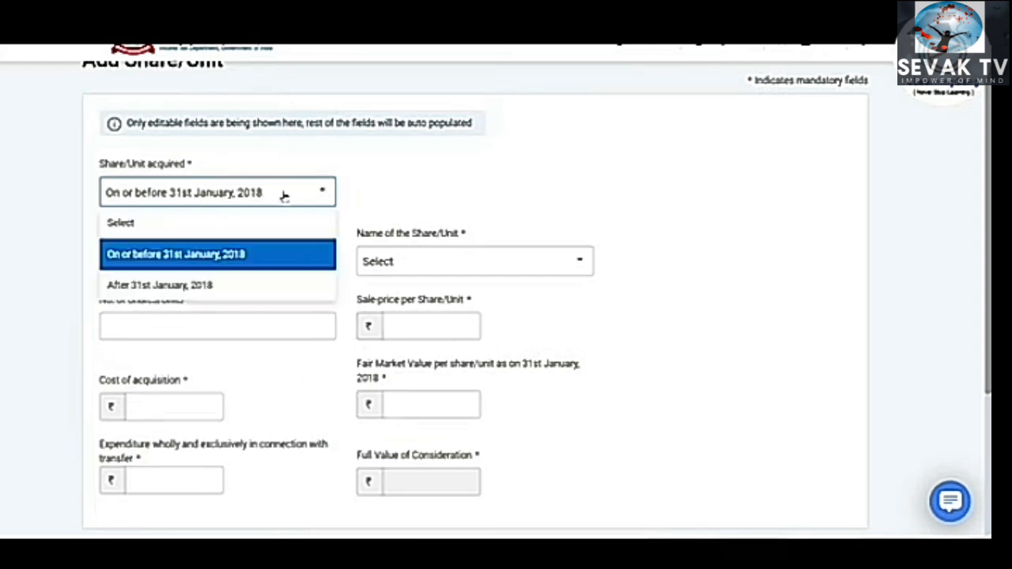
left_click(238, 293)
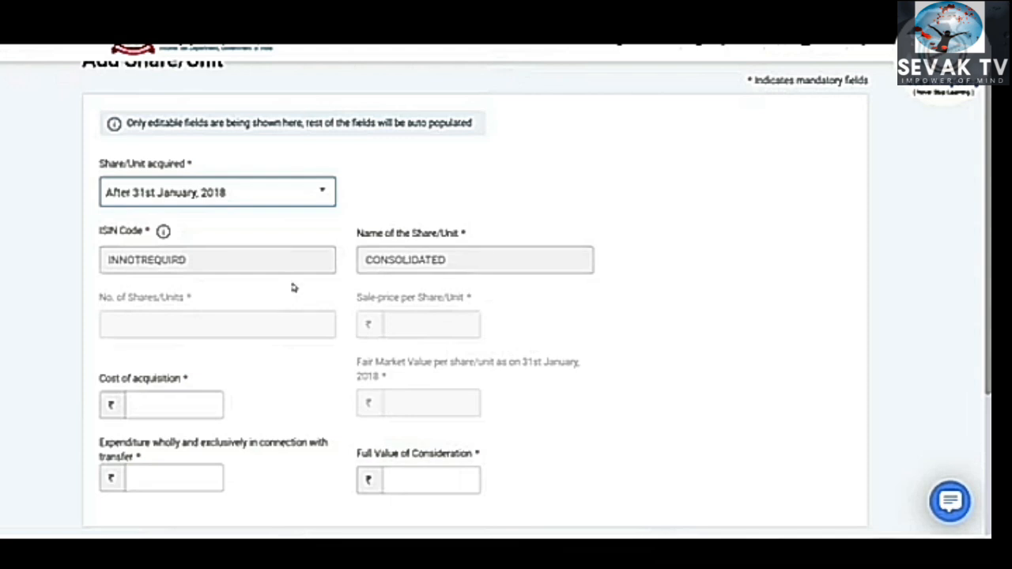
Add the lumpsum entry to Schedule 112A with cost of acquisition 400000, transfer expenditure 1000 and full value of consideration 500000
left_click(174, 405)
scroll(481, 289, "down", 2)
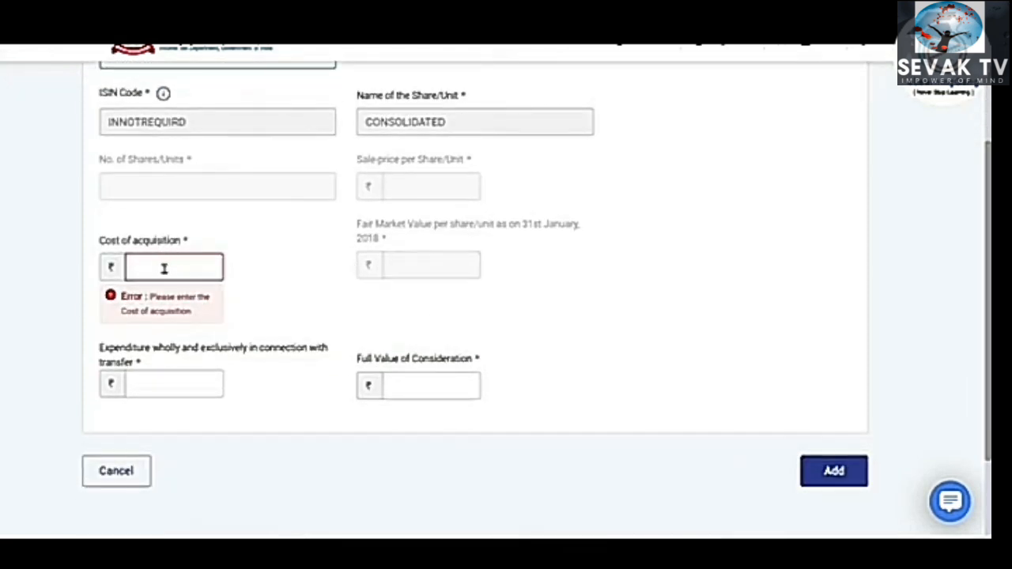
left_click(166, 382)
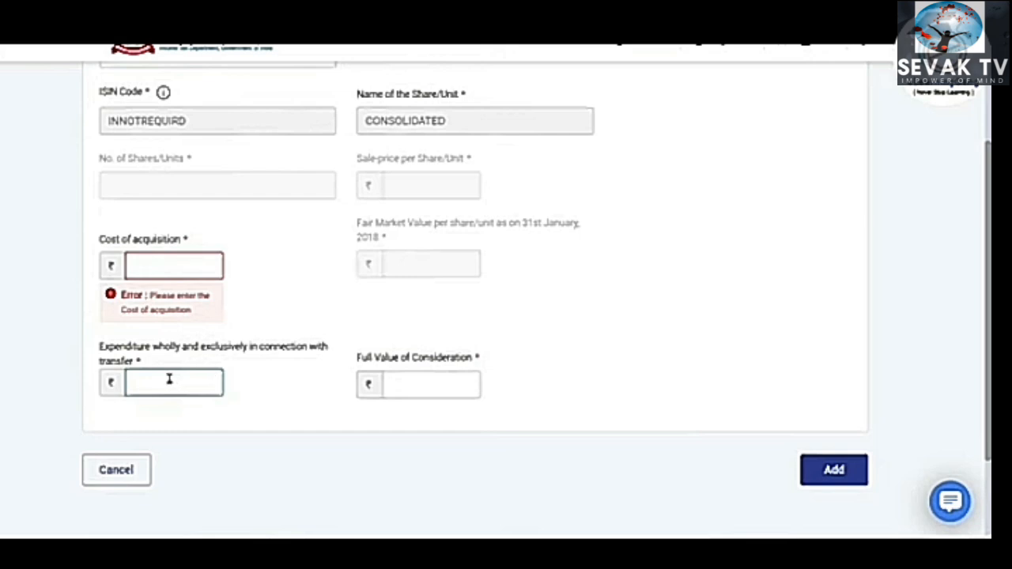
left_click(419, 384)
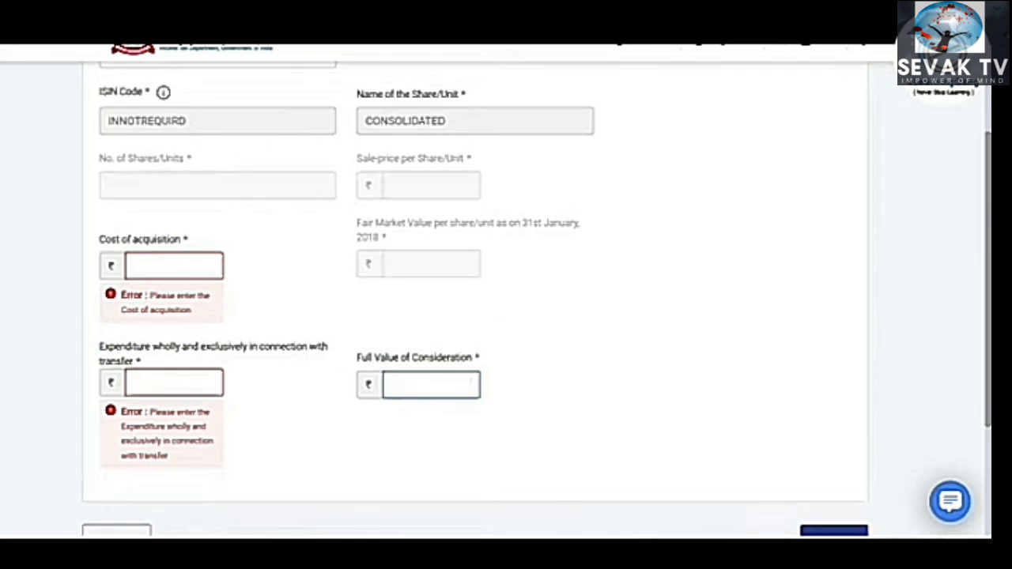
left_click(176, 551)
scroll(234, 470, "down", 3)
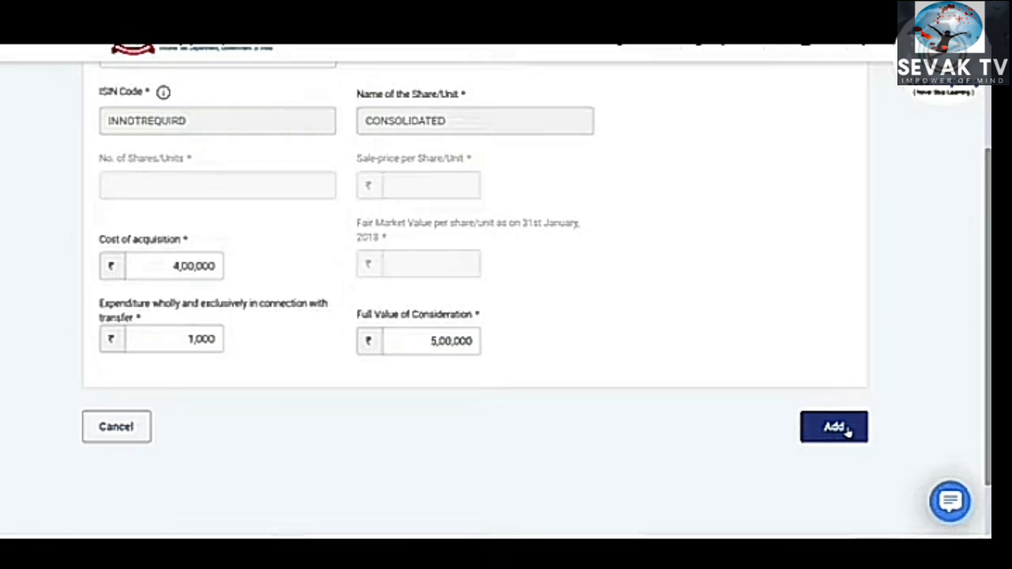
left_click(836, 427)
left_click_drag(328, 481, 788, 508)
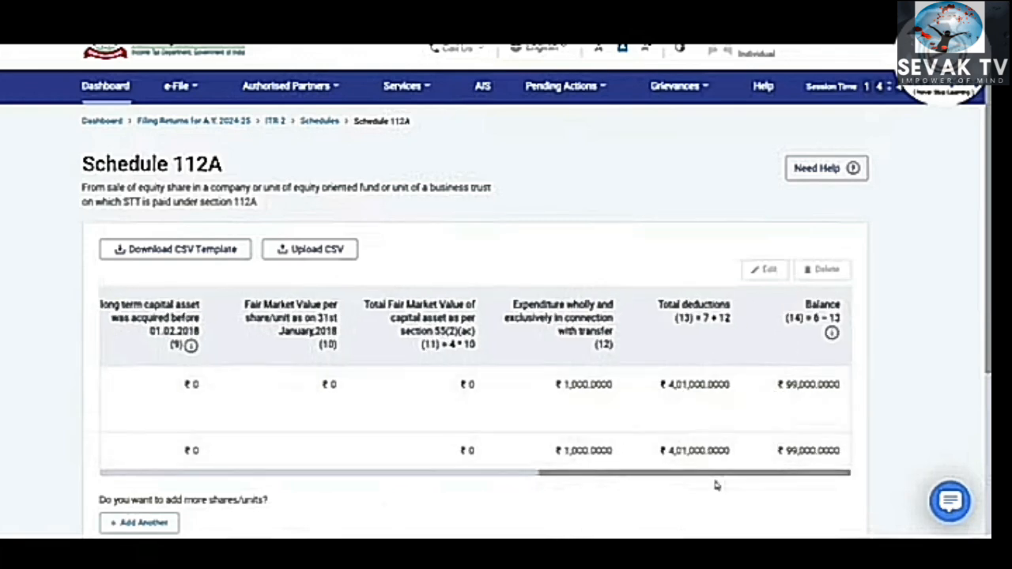
left_click_drag(718, 477, 242, 482)
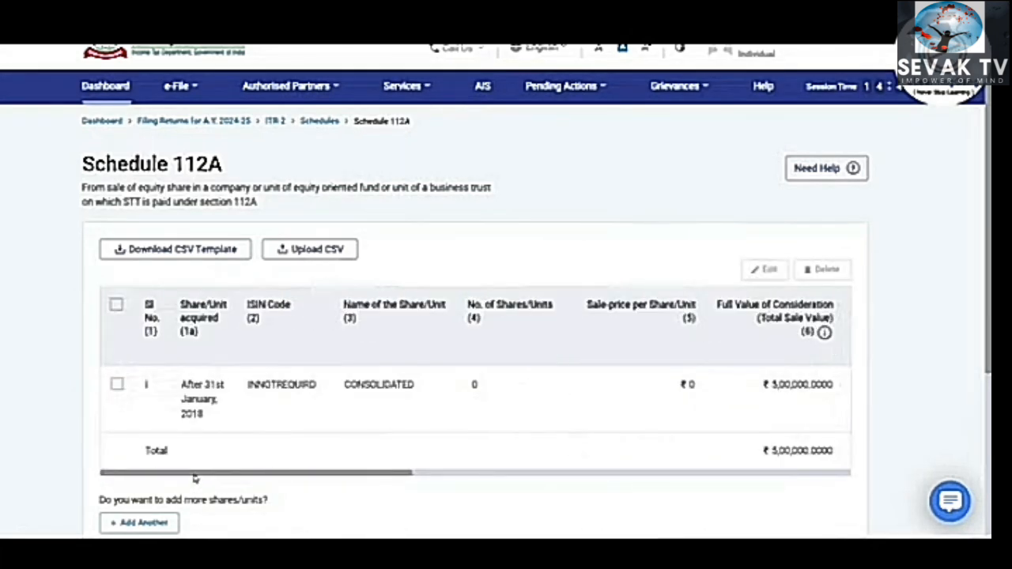
Start another share/unit entry in Schedule 112A with the acquisition period After 31st January, 2018
scroll(193, 475, "down", 3)
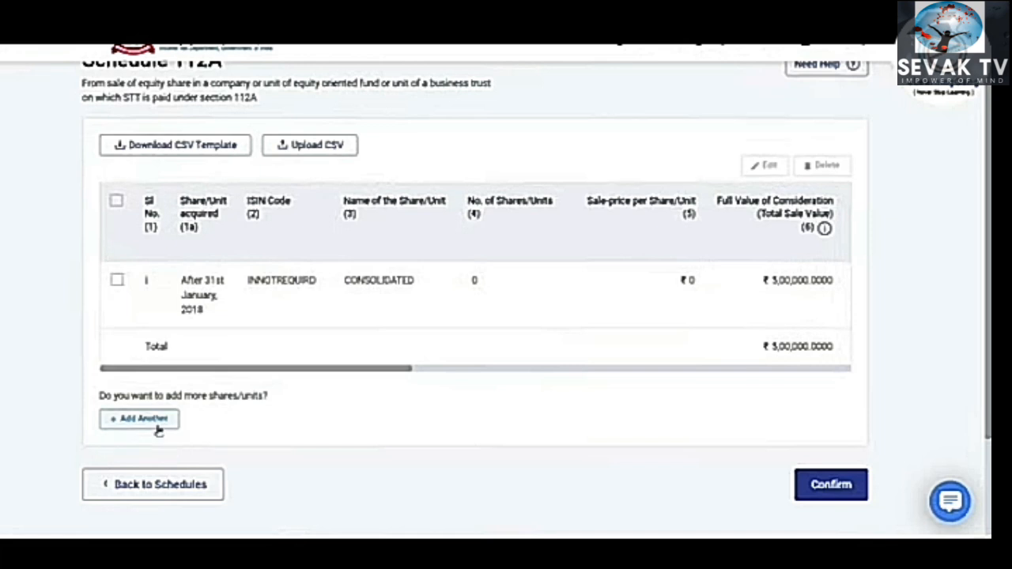
left_click(158, 420)
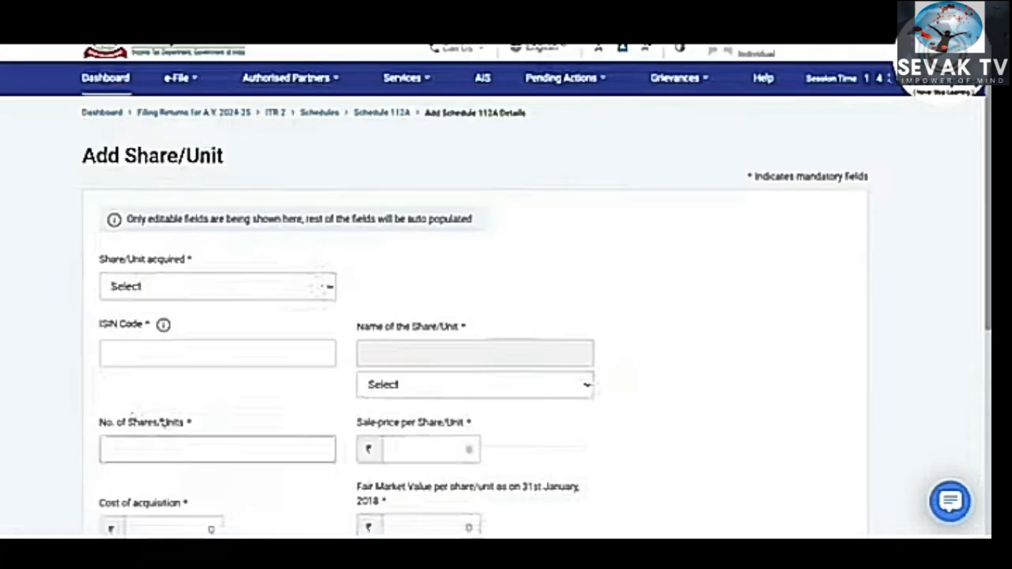
left_click(300, 295)
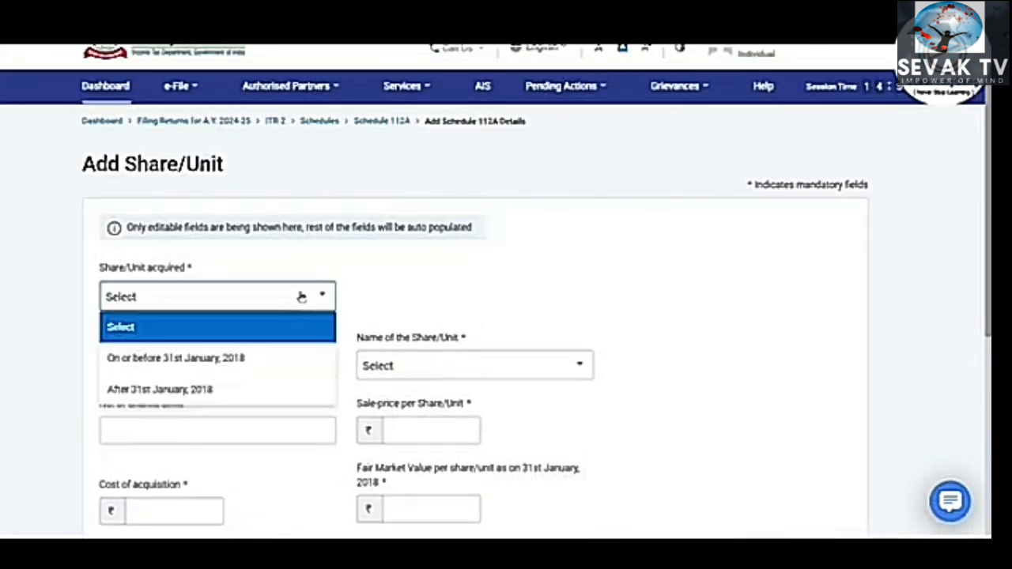
left_click(203, 394)
scroll(410, 287, "down", 2)
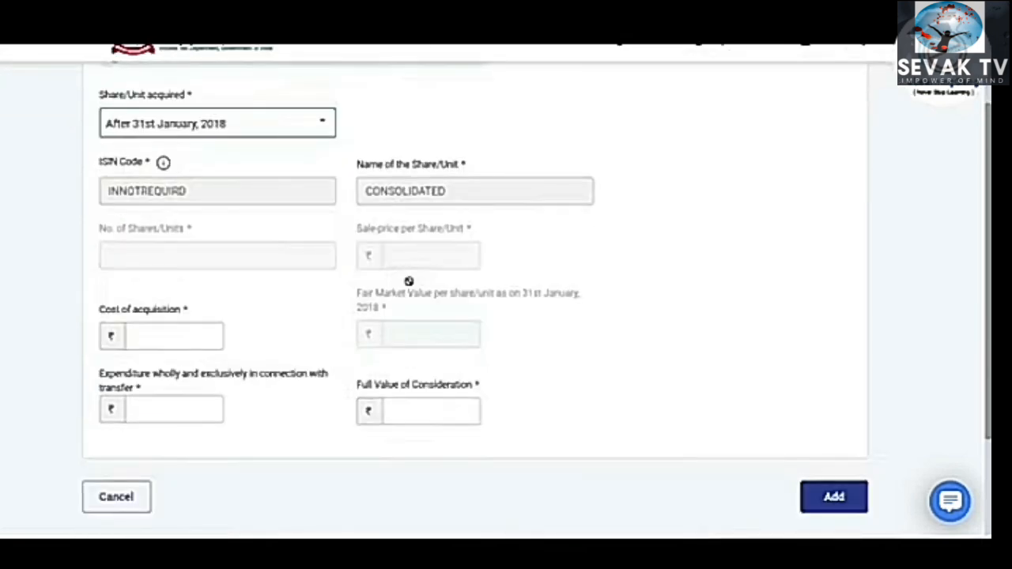
Look up the SIP row's sale value, acquisition cost and expense in the Excel worksheet's LONG TERM CAPITAL GAIN (Stock/MF) table
key("alt+Tab")
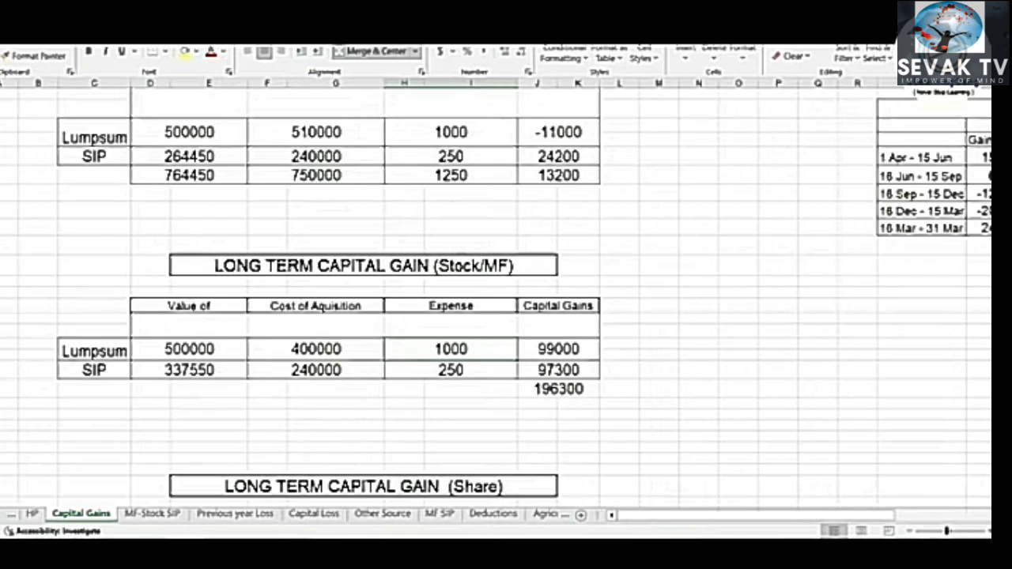
left_click(1, 370)
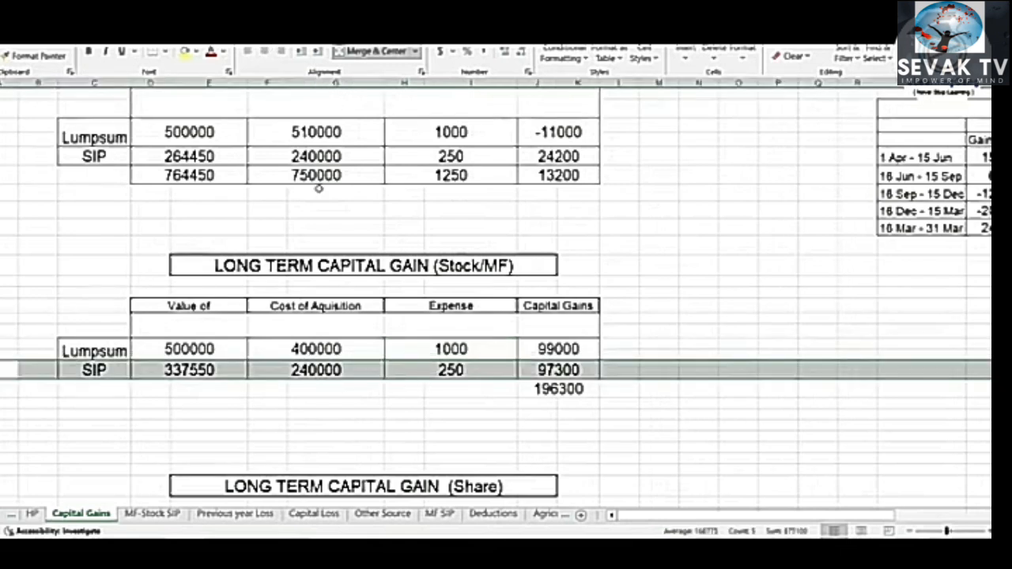
key("alt+Tab")
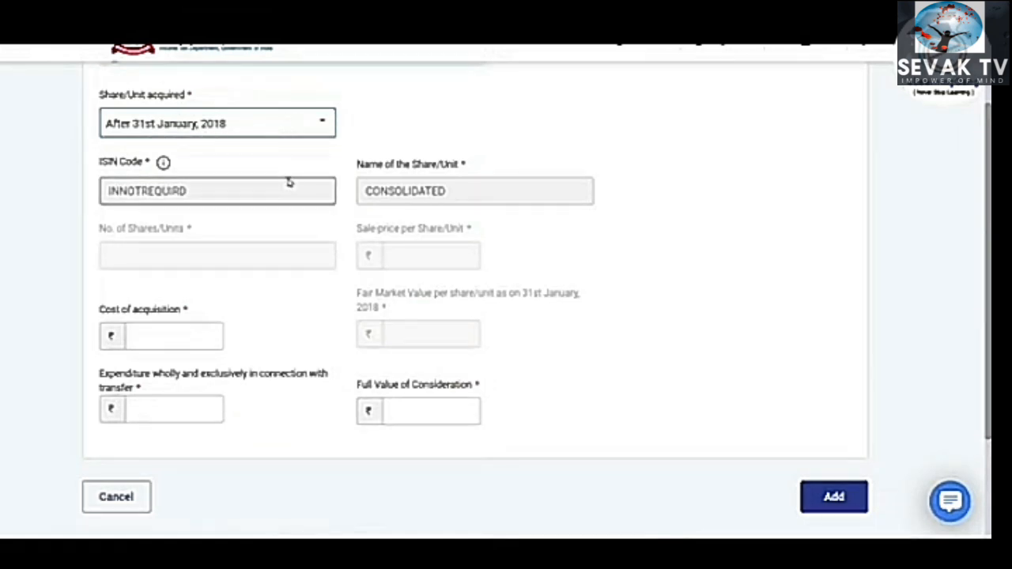
left_click(181, 334)
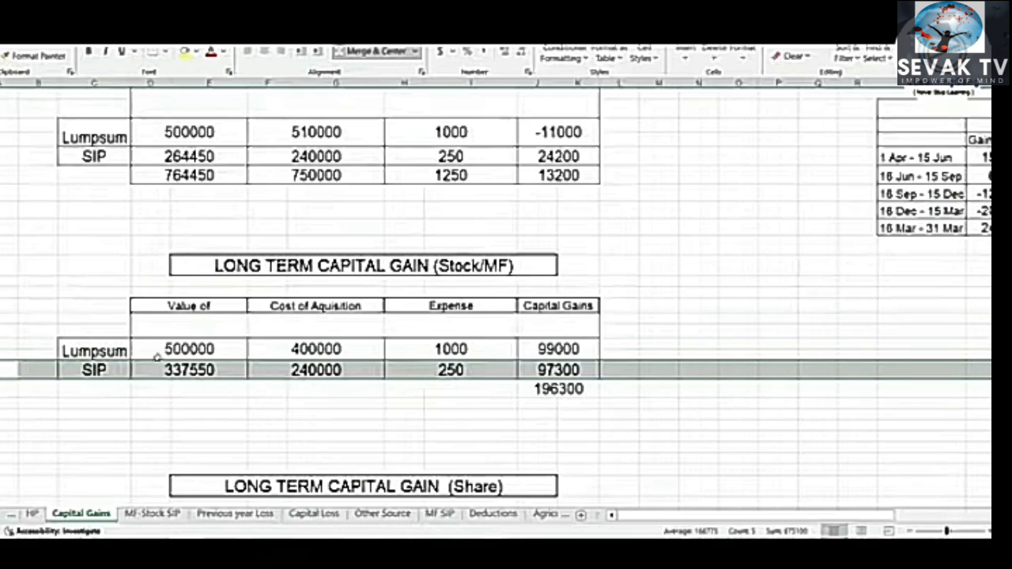
left_click(184, 370)
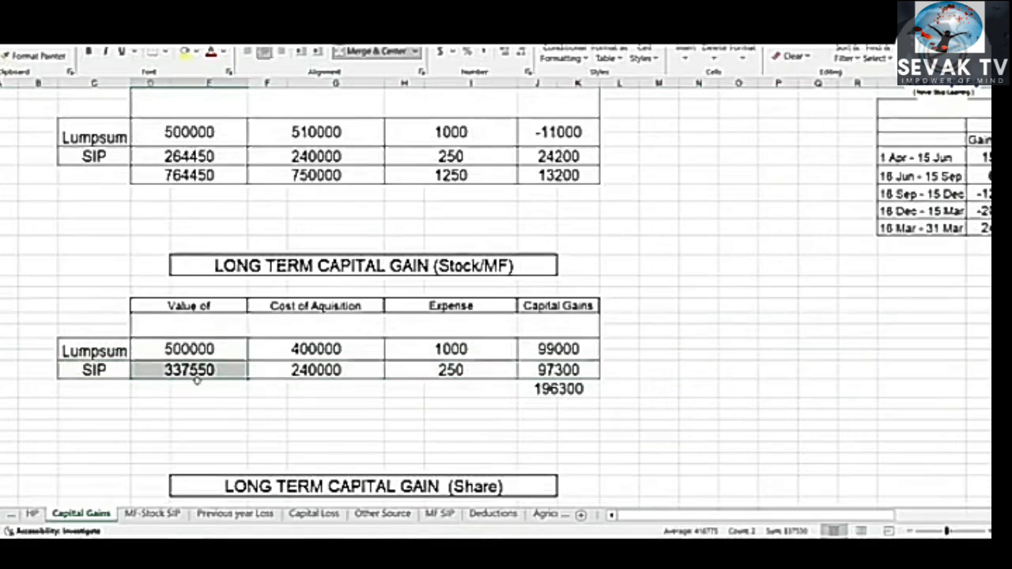
left_click_drag(339, 342, 336, 373)
left_click_drag(475, 346, 473, 368)
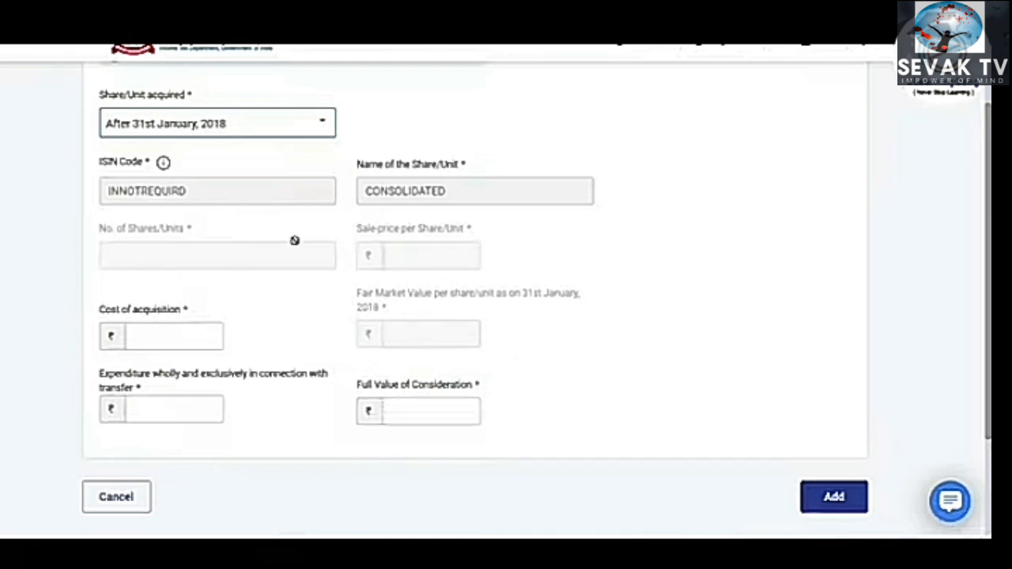
Add the SIP entry with cost of acquisition 240000, transfer expenditure 250 and full value of consideration 337550, and confirm Schedule 112A
left_click(216, 328)
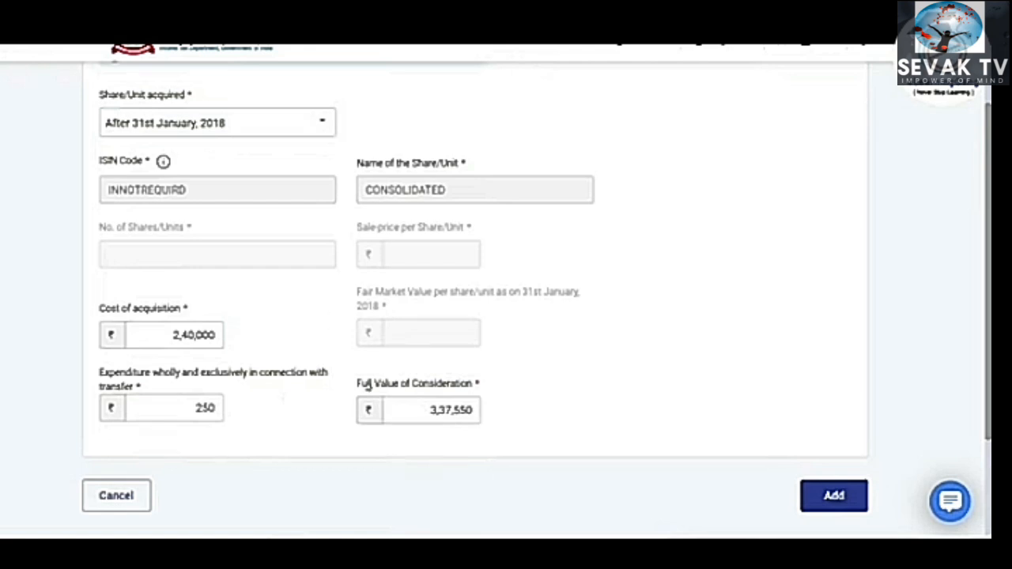
left_click(835, 496)
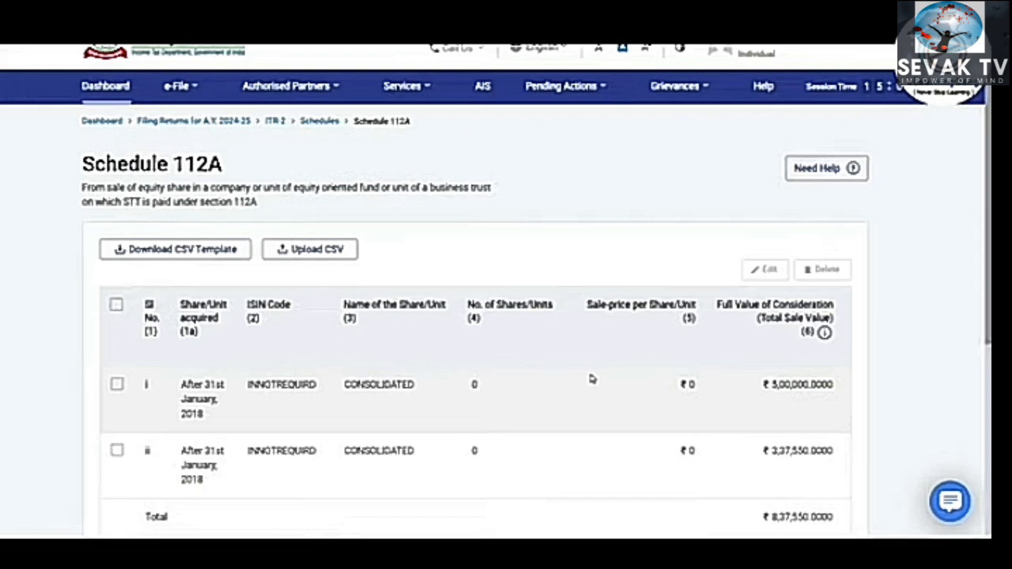
scroll(591, 379, "down", 2)
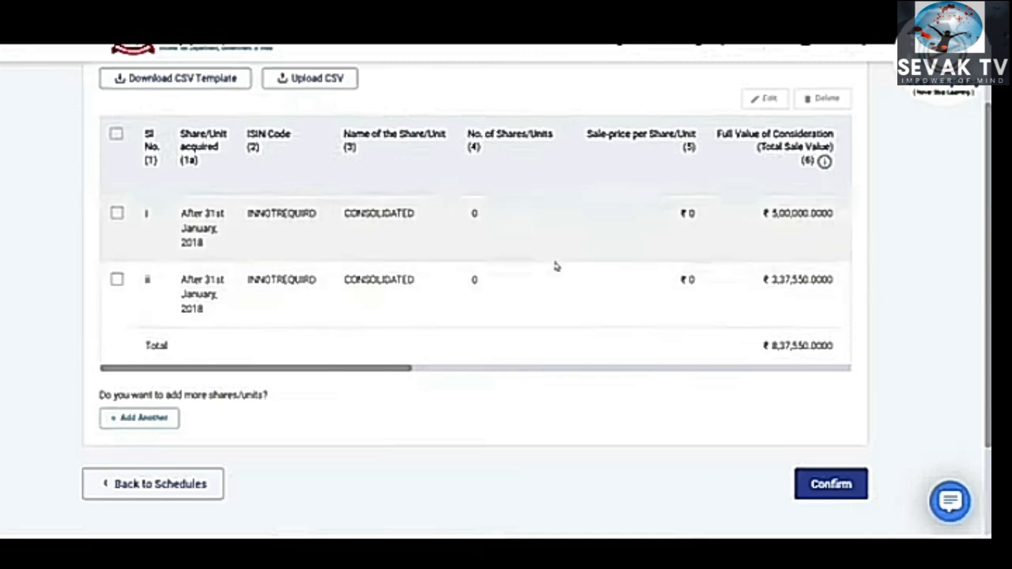
left_click(830, 484)
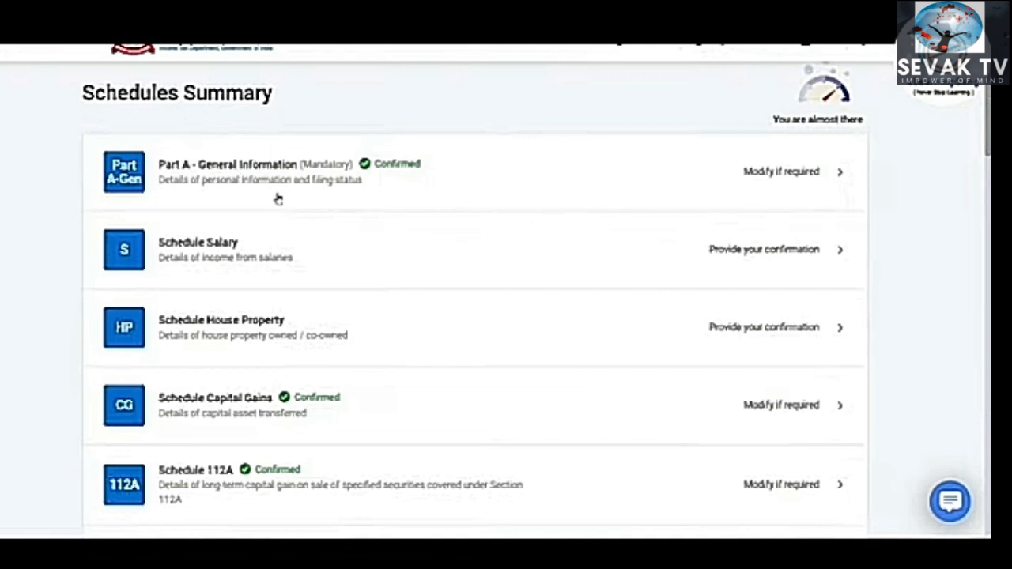
Reopen Schedule Capital Gains with the 111A and 112A categories selected and examine its short-term, long-term and chargeable income totals
scroll(276, 199, "down", 2)
scroll(277, 198, "down", 2)
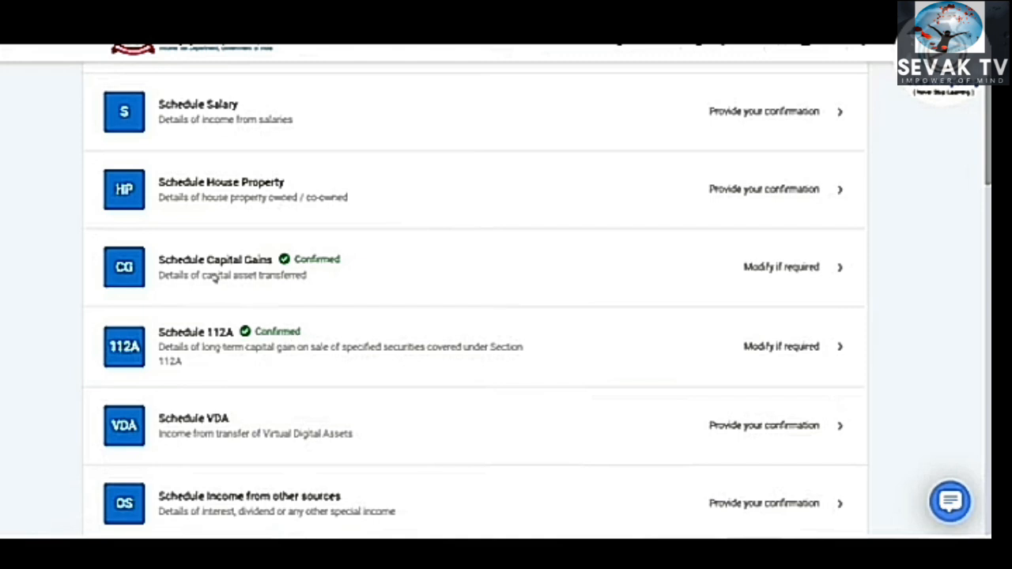
left_click(438, 278)
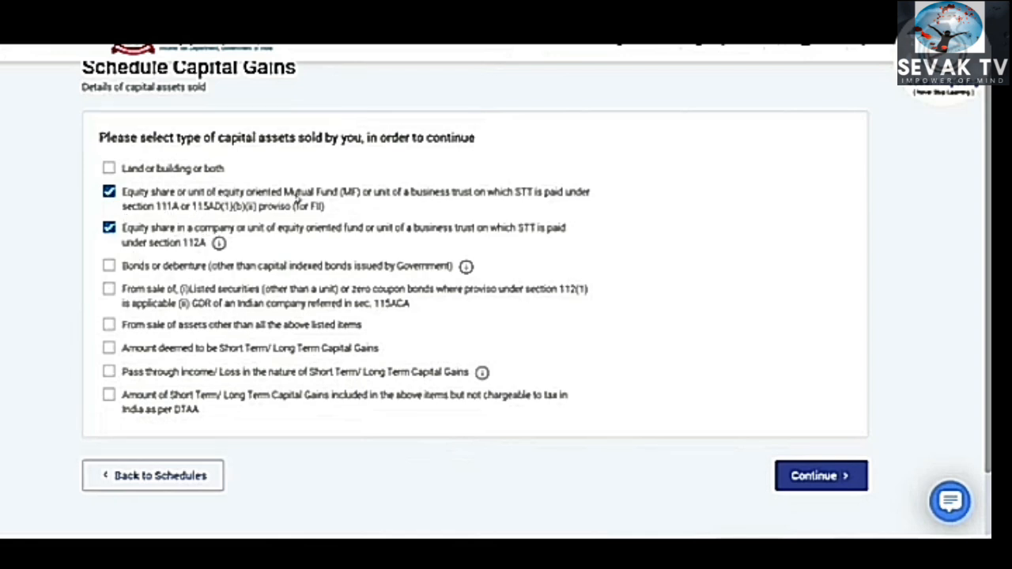
left_click(834, 476)
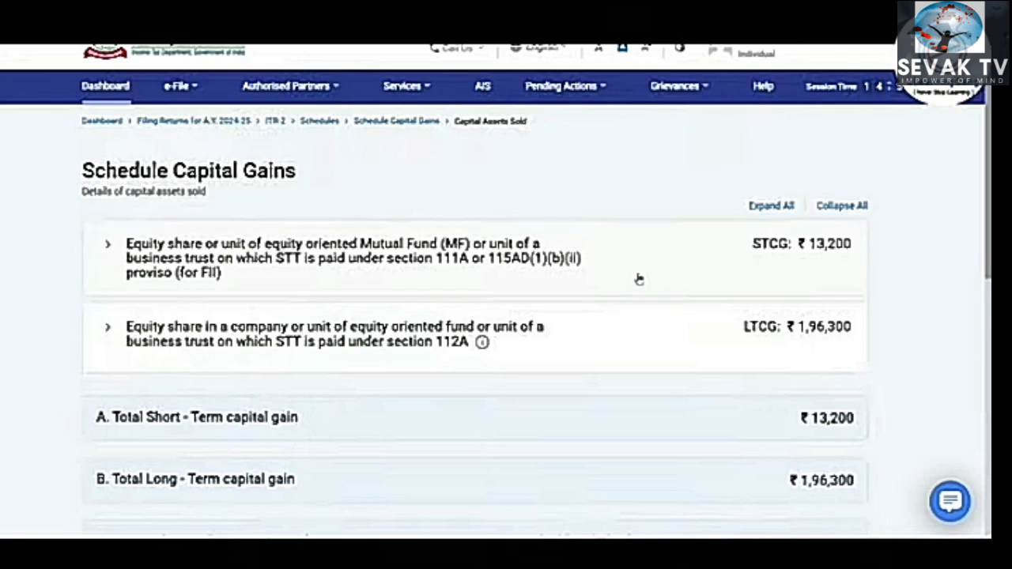
scroll(639, 279, "down", 2)
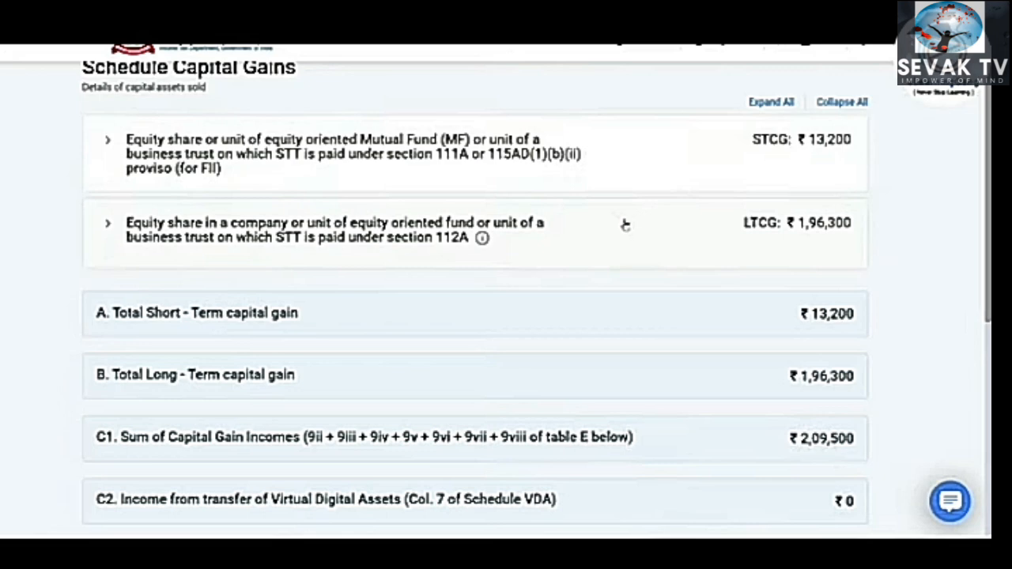
scroll(625, 226, "down", 1)
scroll(625, 225, "down", 2)
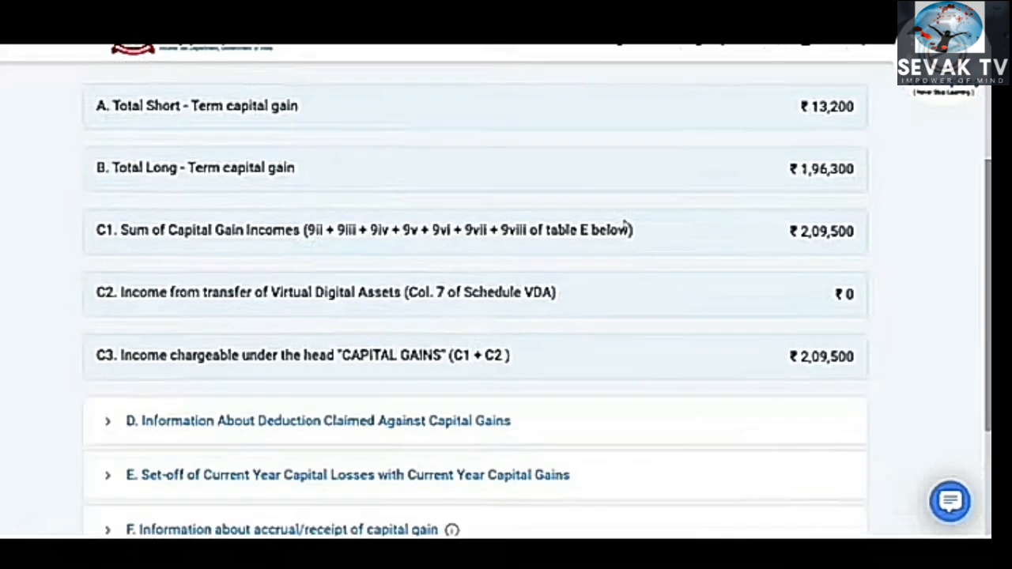
scroll(625, 225, "down", 2)
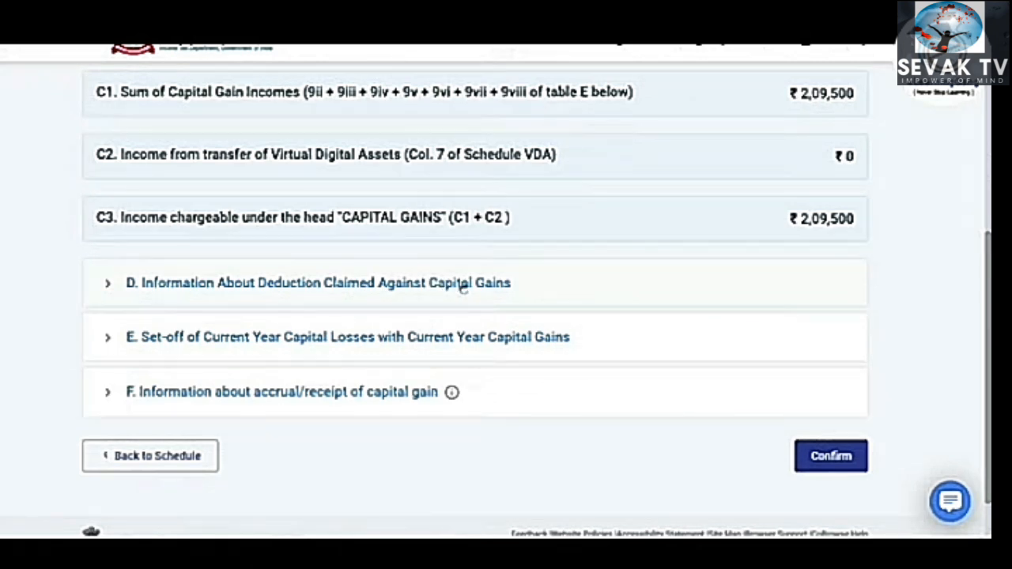
Examine the deduction, current-year loss set-off and accrual/receipt sections of Schedule Capital Gains, and return to the Schedules Summary
left_click(395, 282)
scroll(490, 237, "down", 2)
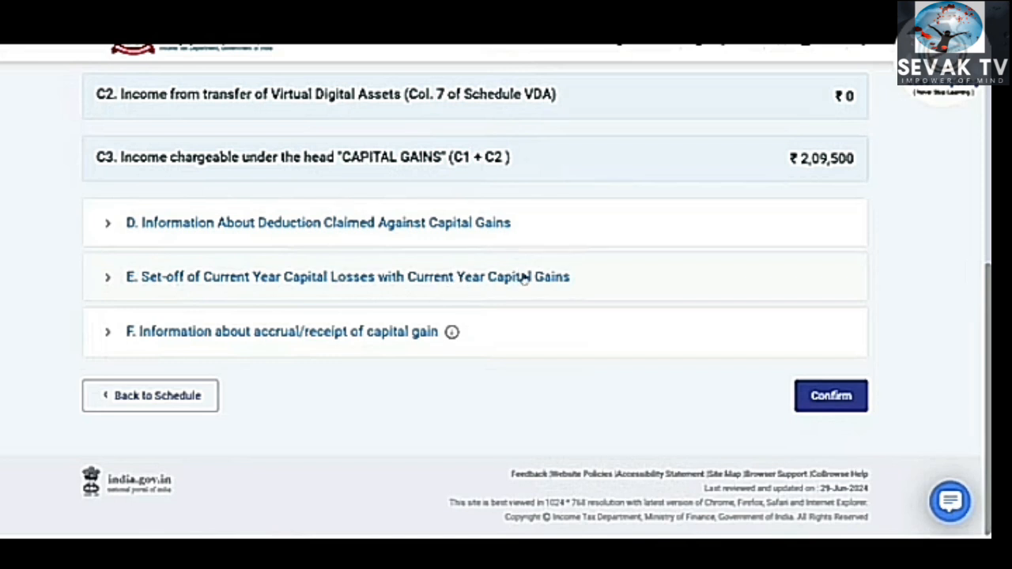
left_click(321, 278)
scroll(506, 313, "down", 2)
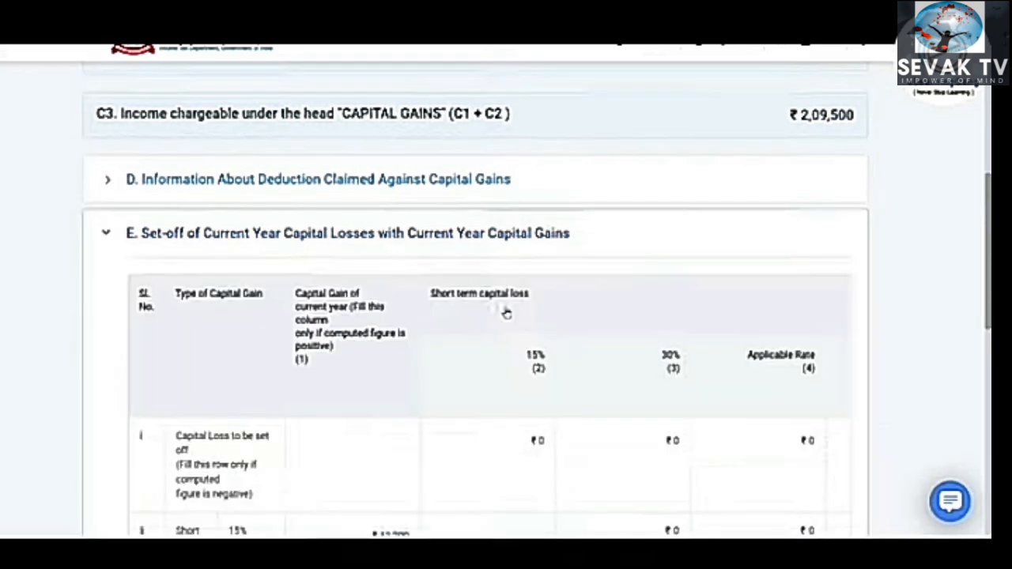
scroll(506, 313, "down", 3)
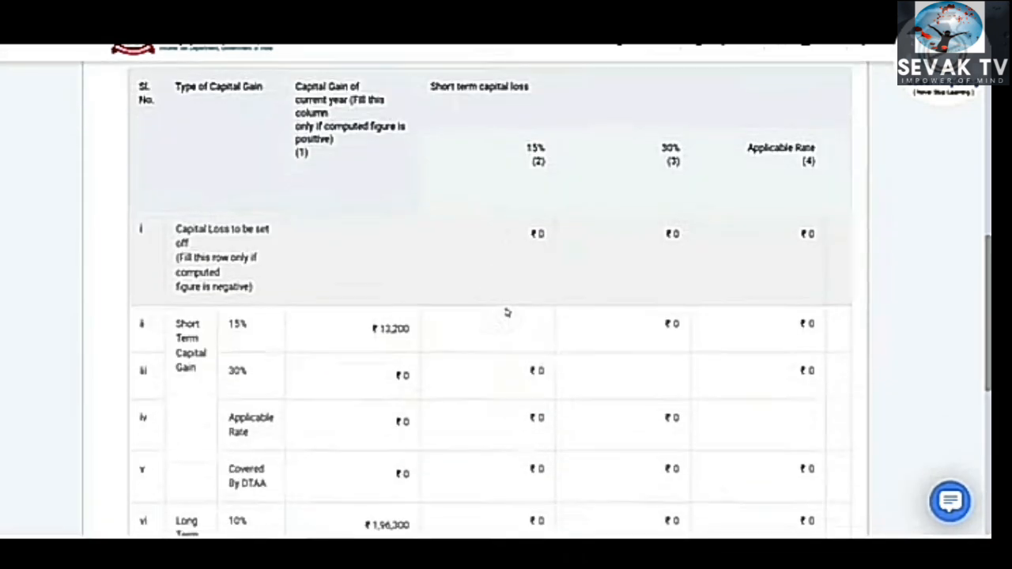
scroll(553, 287, "down", 5)
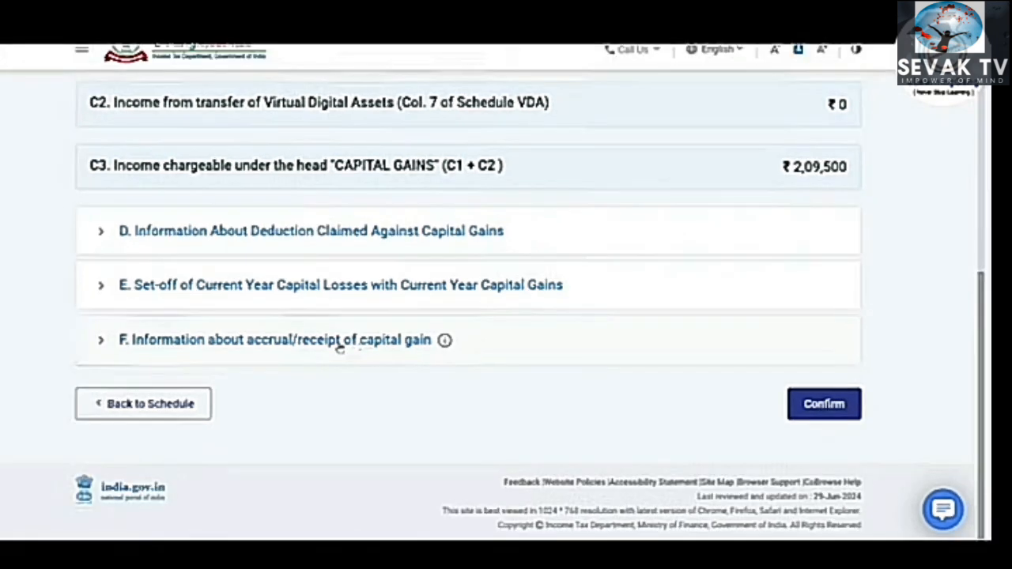
left_click(347, 332)
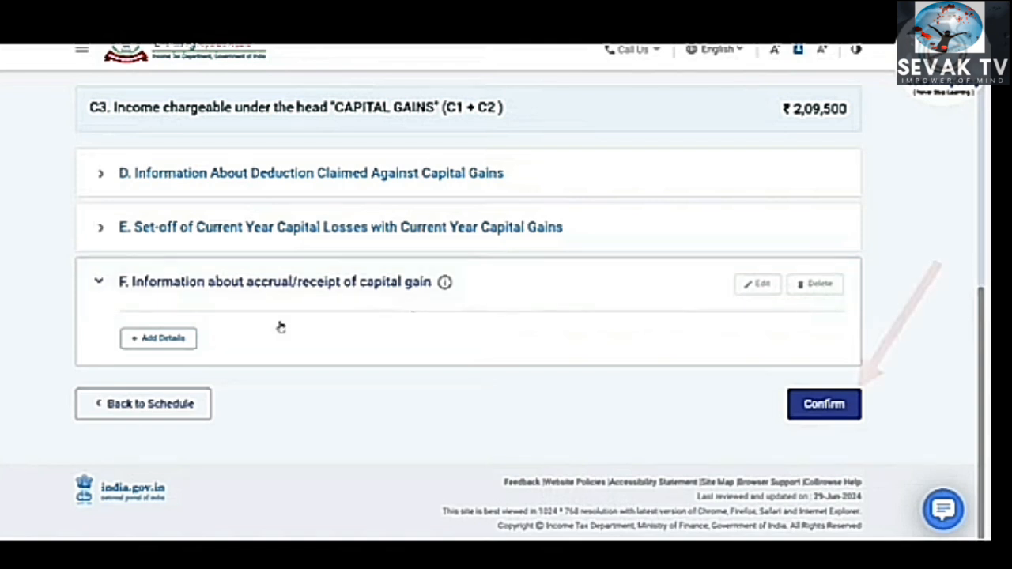
left_click(150, 404)
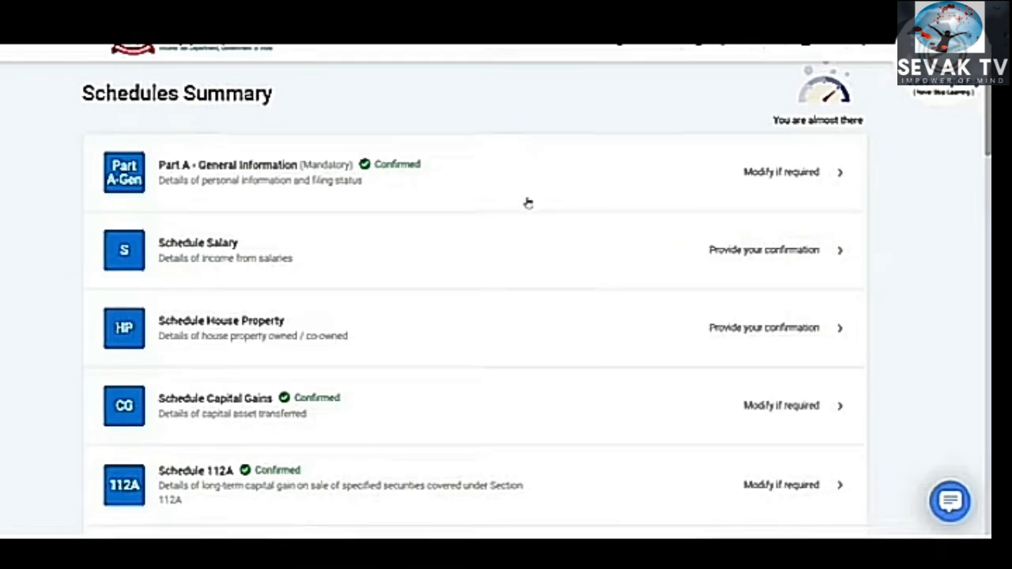
scroll(528, 203, "down", 5)
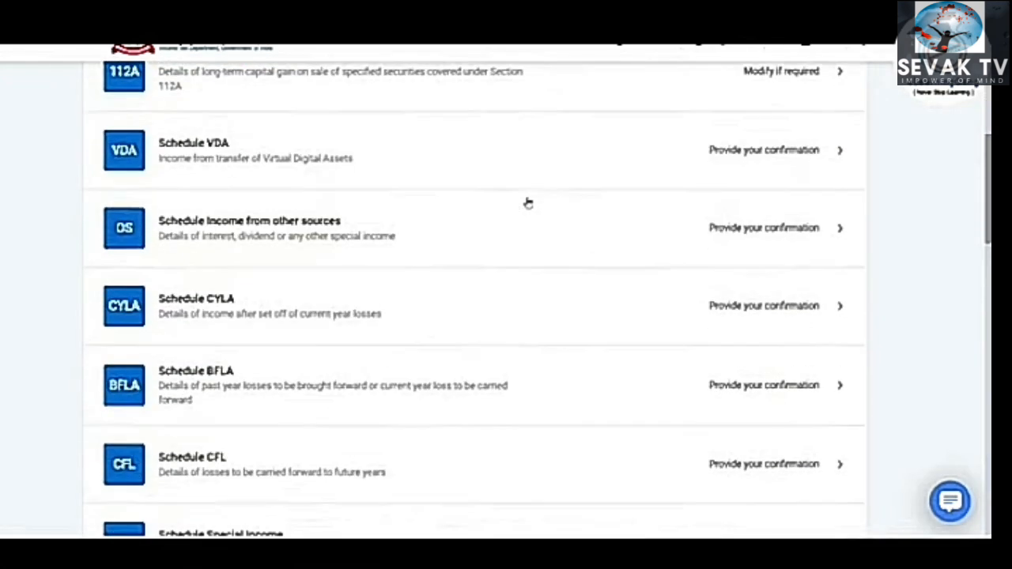
scroll(529, 203, "up", 6)
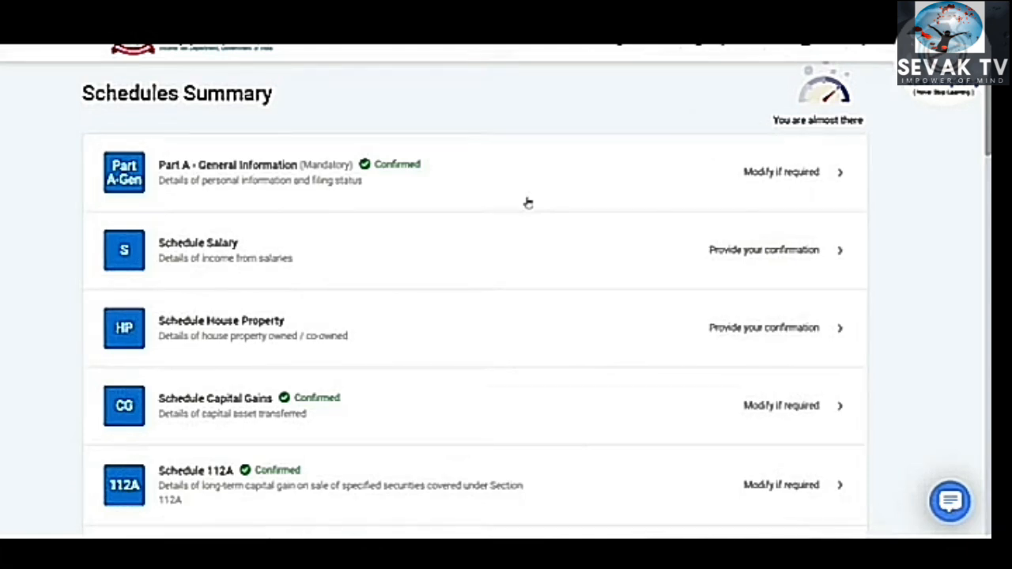
scroll(528, 203, "down", 2)
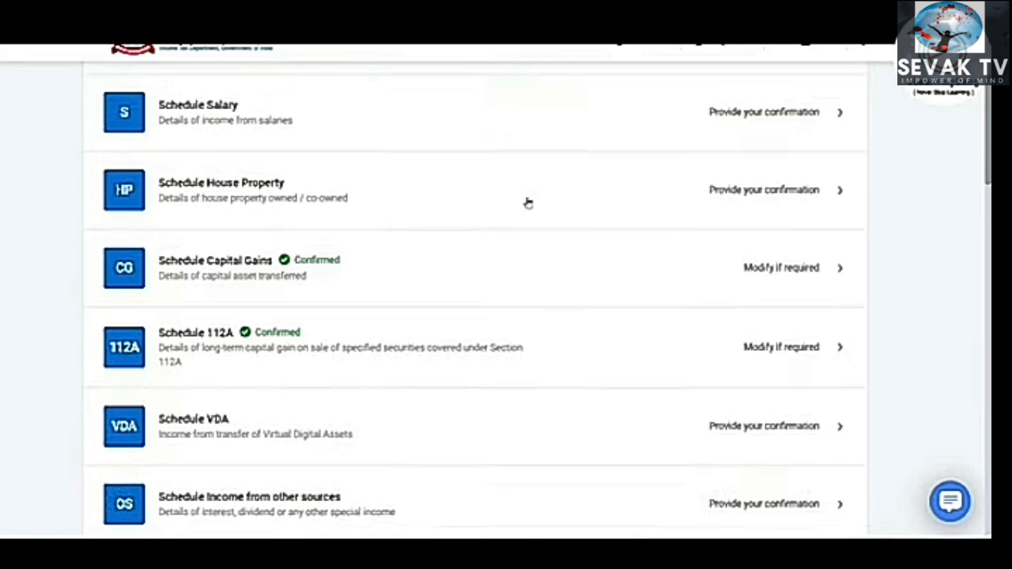
Review the current-year income and loss set-off table in Schedule CYLA and confirm the schedule
scroll(528, 204, "down", 2)
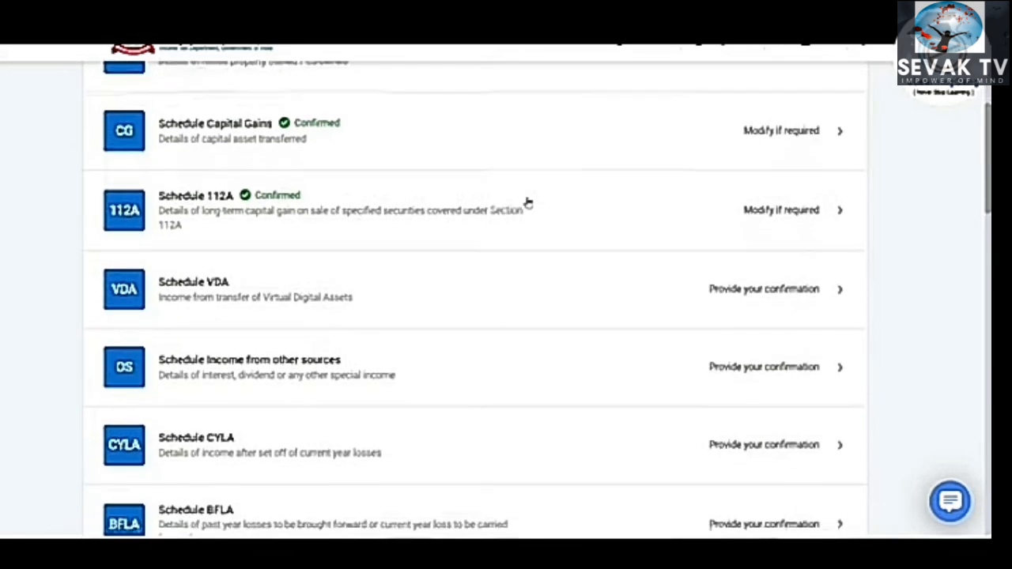
scroll(528, 203, "down", 2)
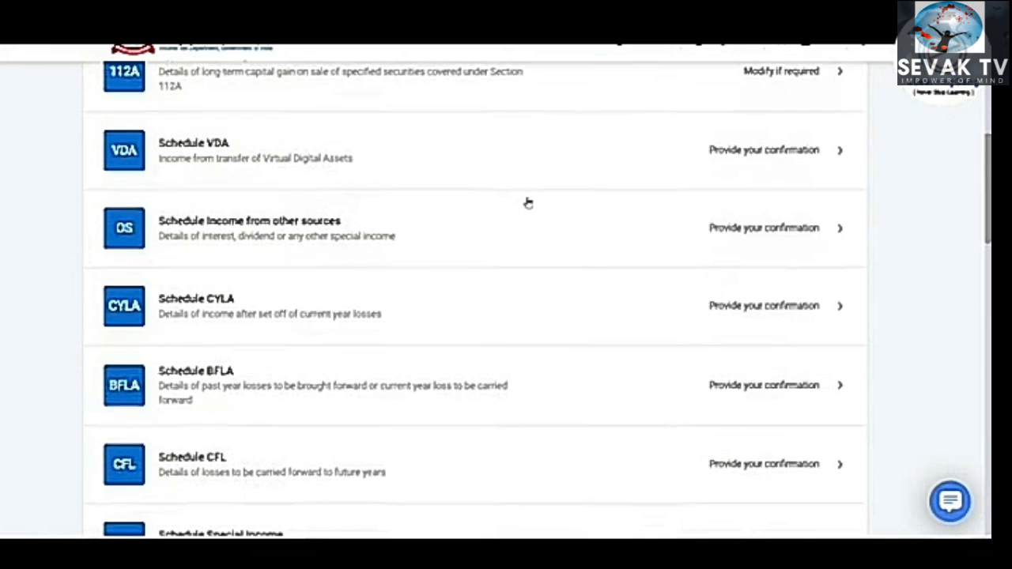
scroll(355, 250, "up", 1)
scroll(355, 250, "down", 3)
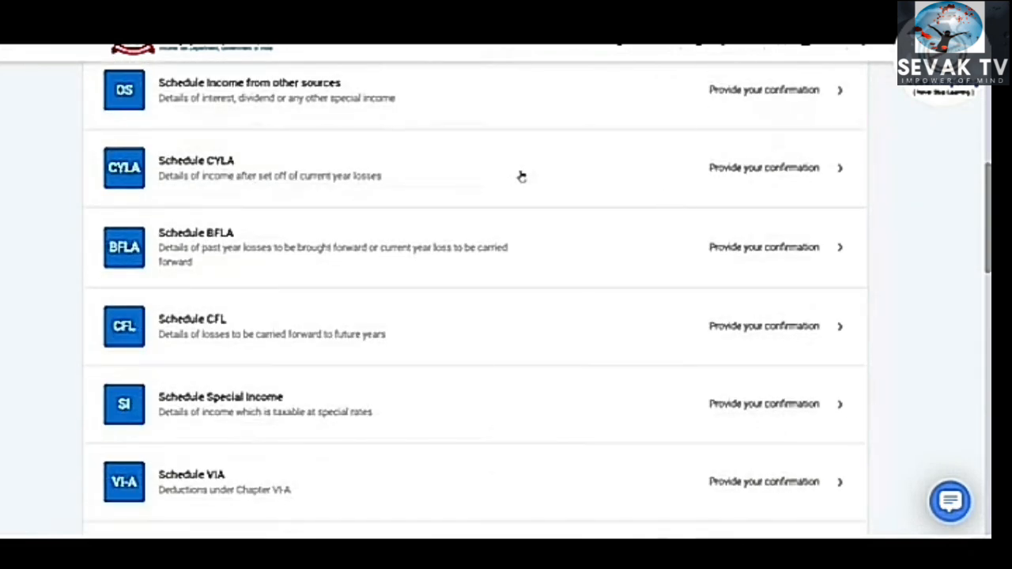
left_click(569, 172)
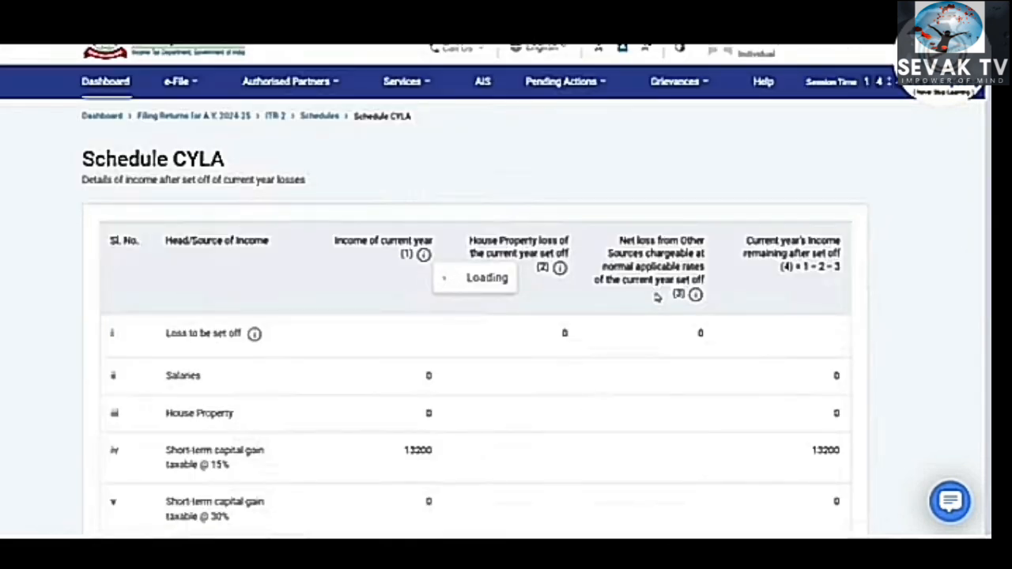
scroll(656, 296, "down", 2)
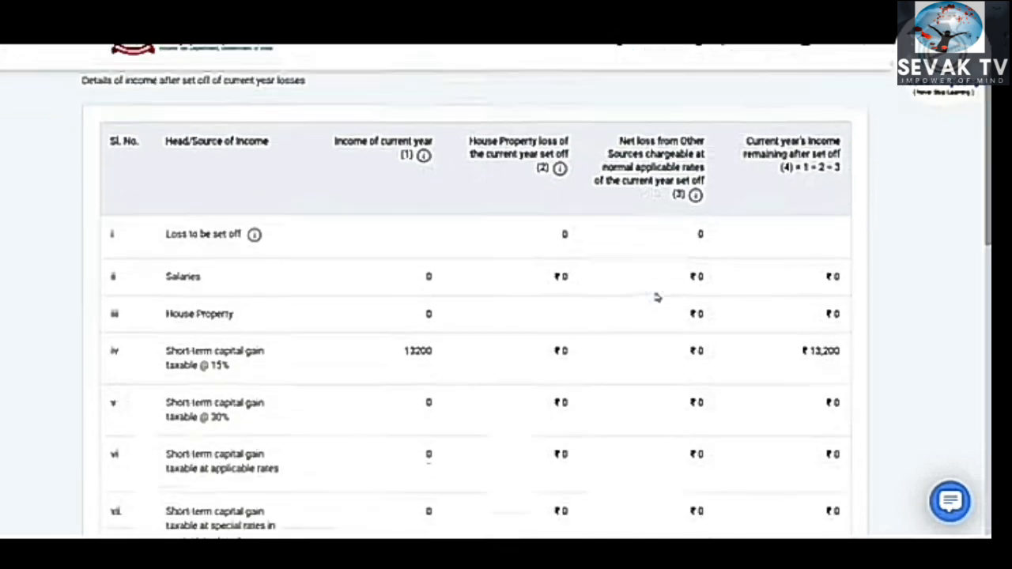
scroll(656, 296, "down", 2)
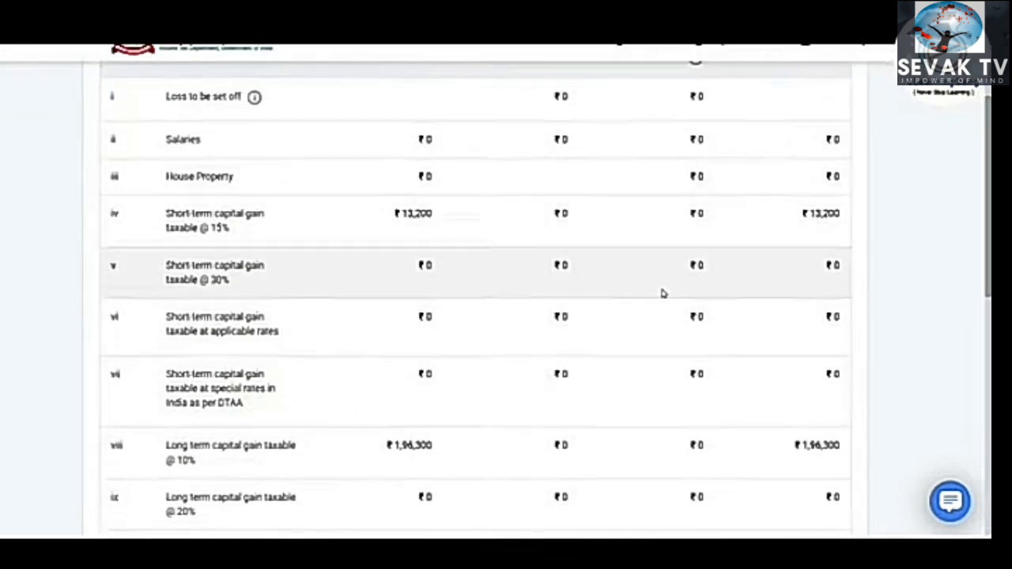
scroll(663, 294, "down", 3)
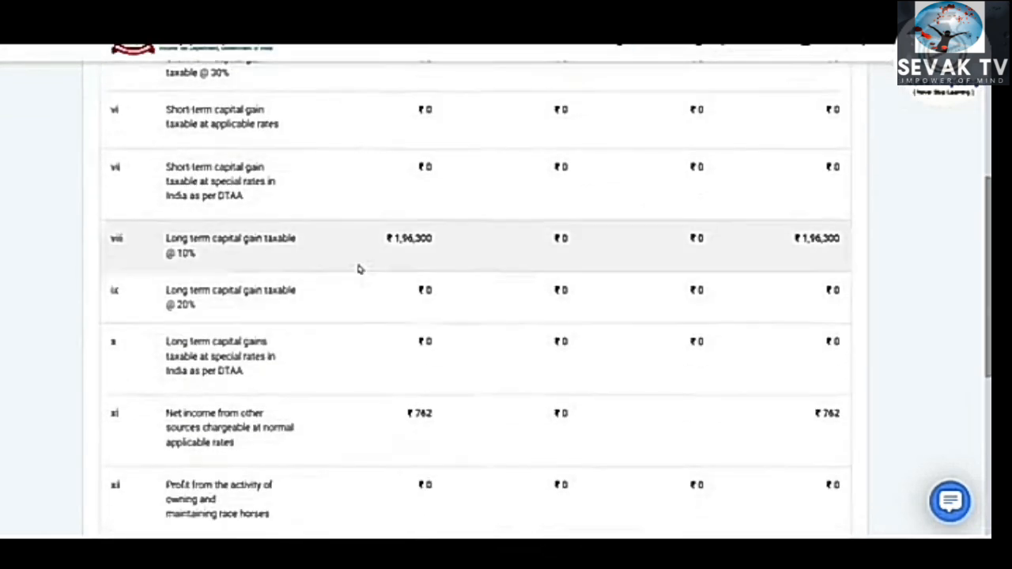
scroll(618, 252, "down", 4)
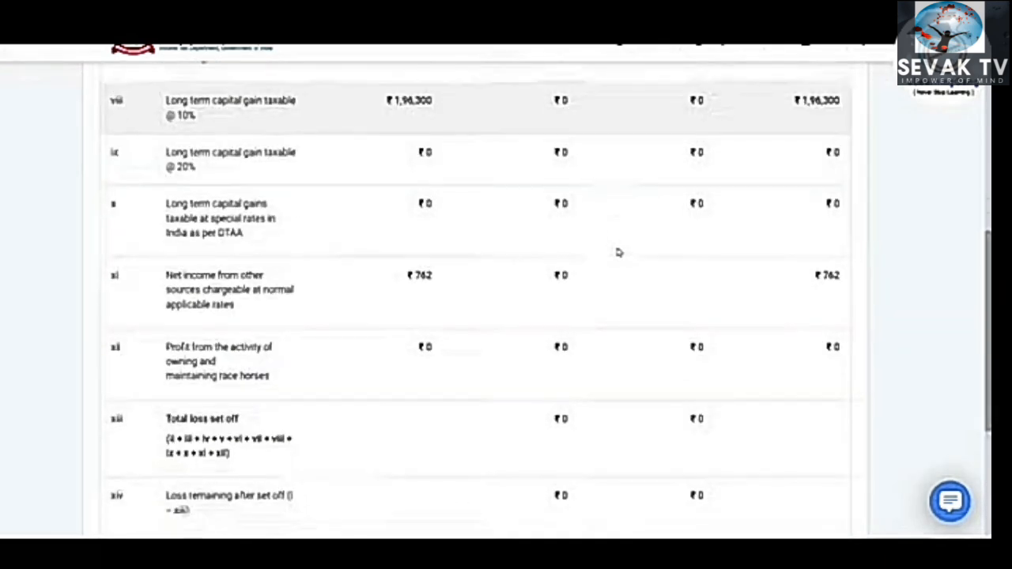
scroll(618, 252, "down", 2)
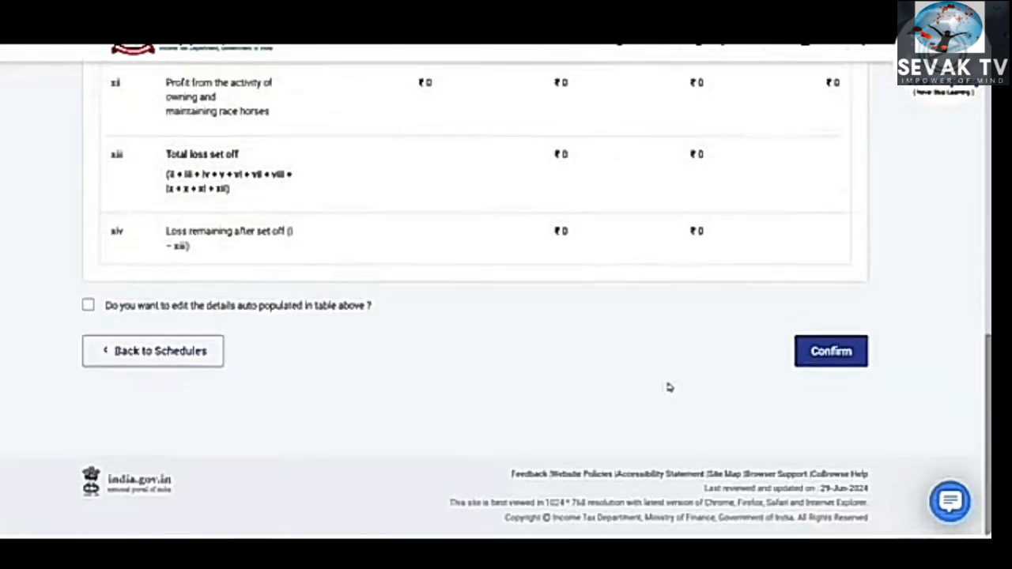
left_click(831, 353)
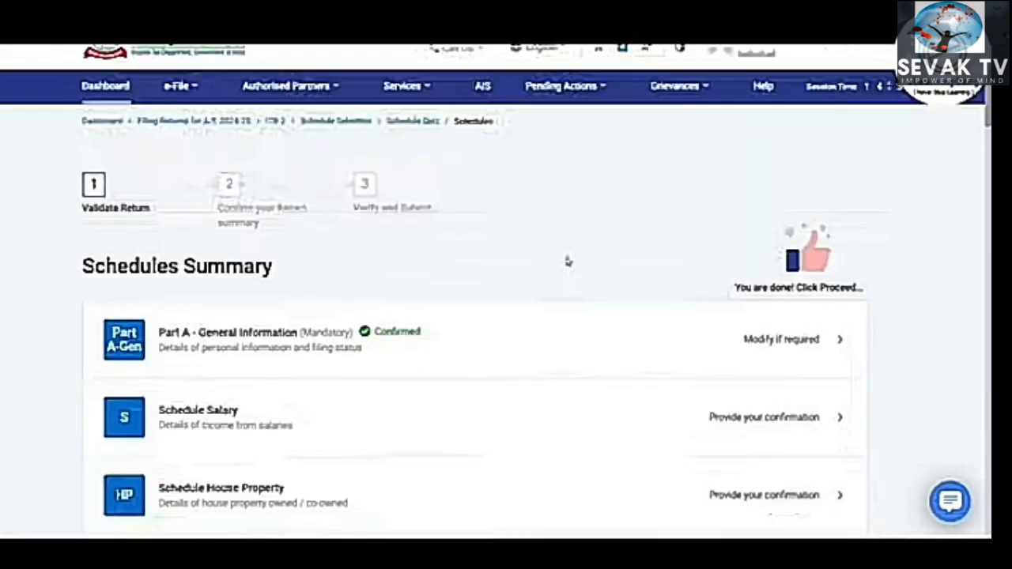
Review the earlier years' short-term and long-term capital losses in Schedule CFL and compute the set-off
scroll(566, 261, "down", 7)
scroll(566, 260, "down", 3)
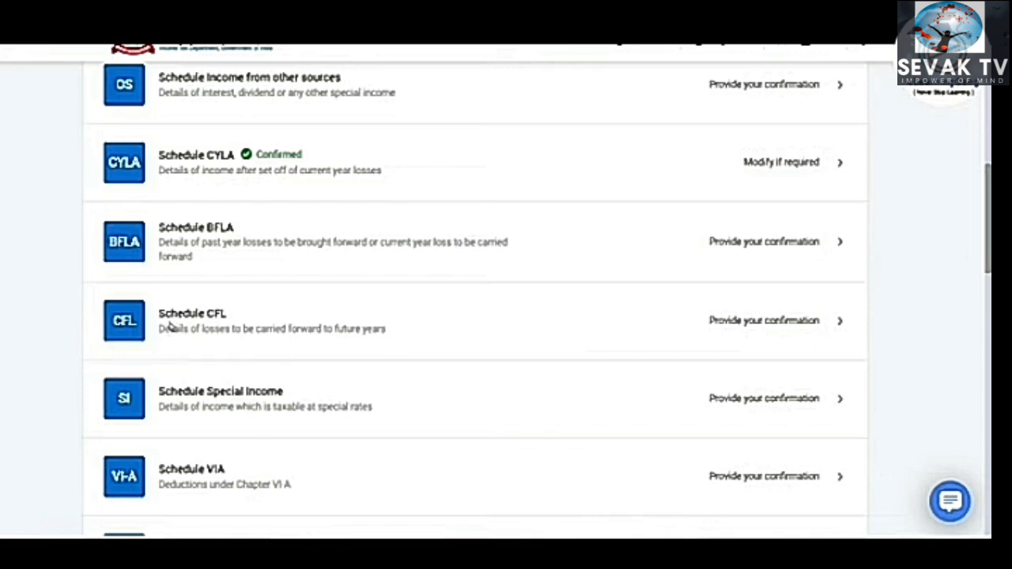
left_click(482, 328)
scroll(605, 205, "down", 4)
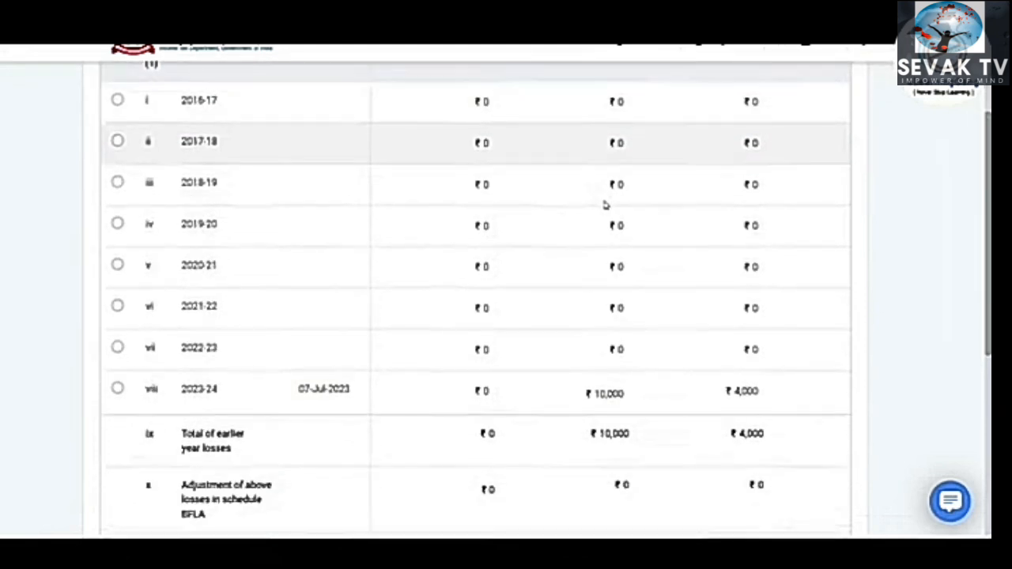
scroll(605, 206, "down", 1)
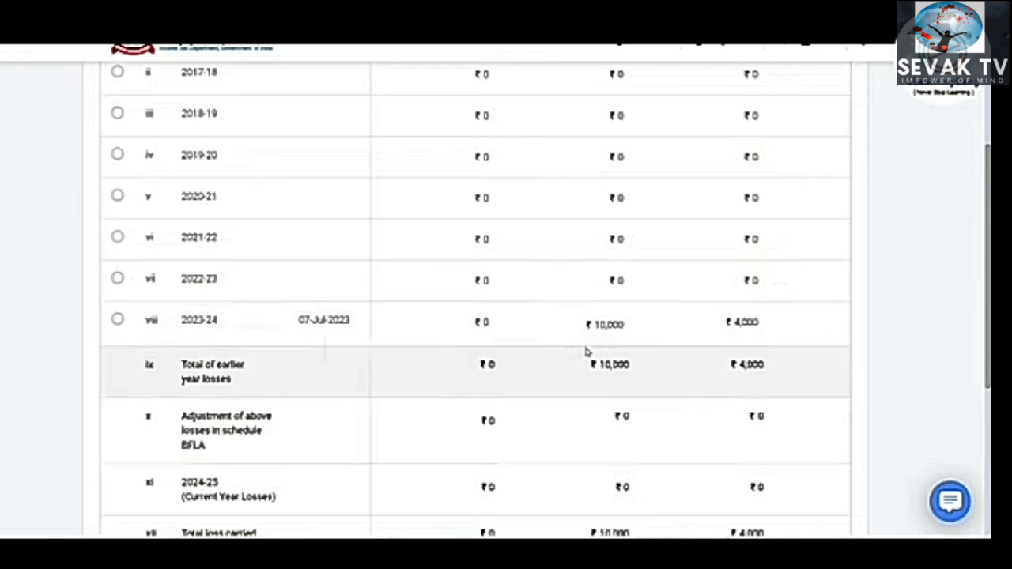
scroll(586, 350, "up", 3)
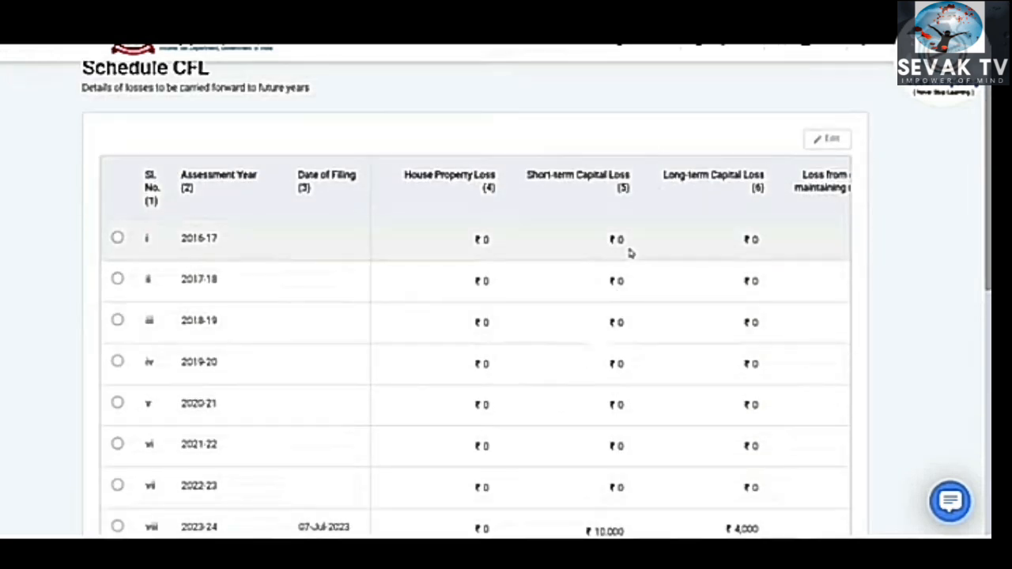
scroll(630, 252, "down", 2)
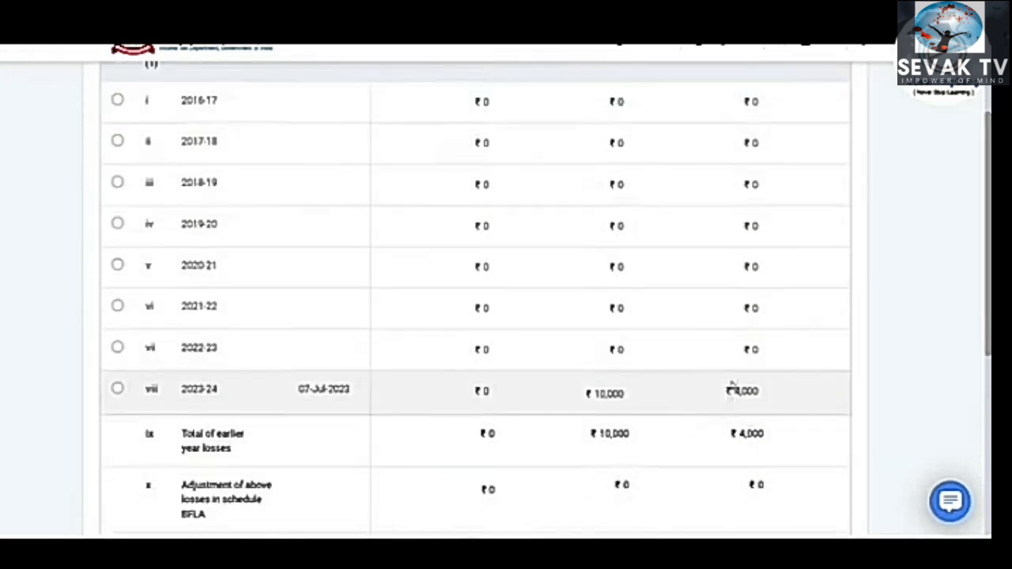
scroll(735, 379, "down", 2)
scroll(522, 330, "down", 1)
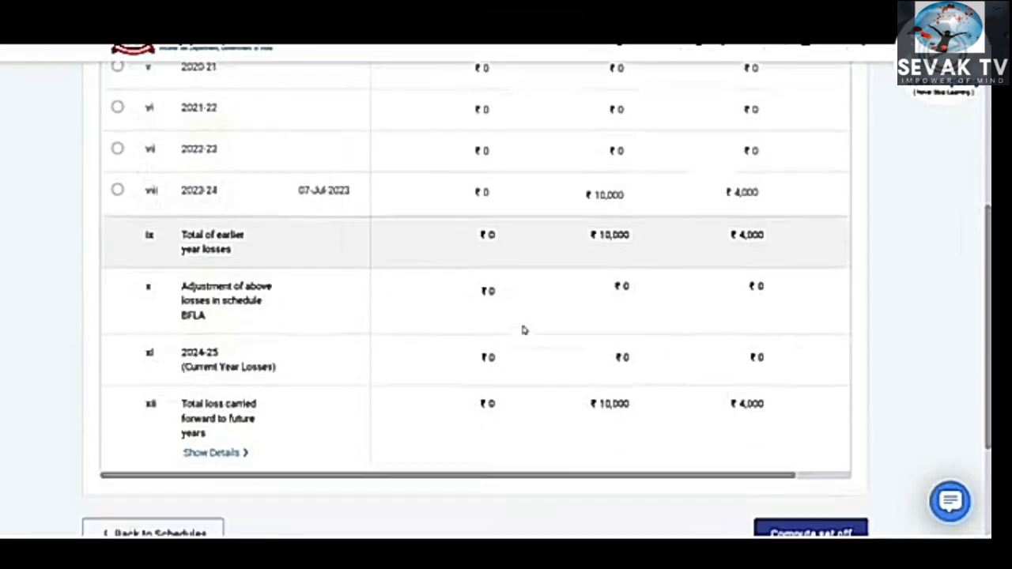
scroll(521, 330, "down", 2)
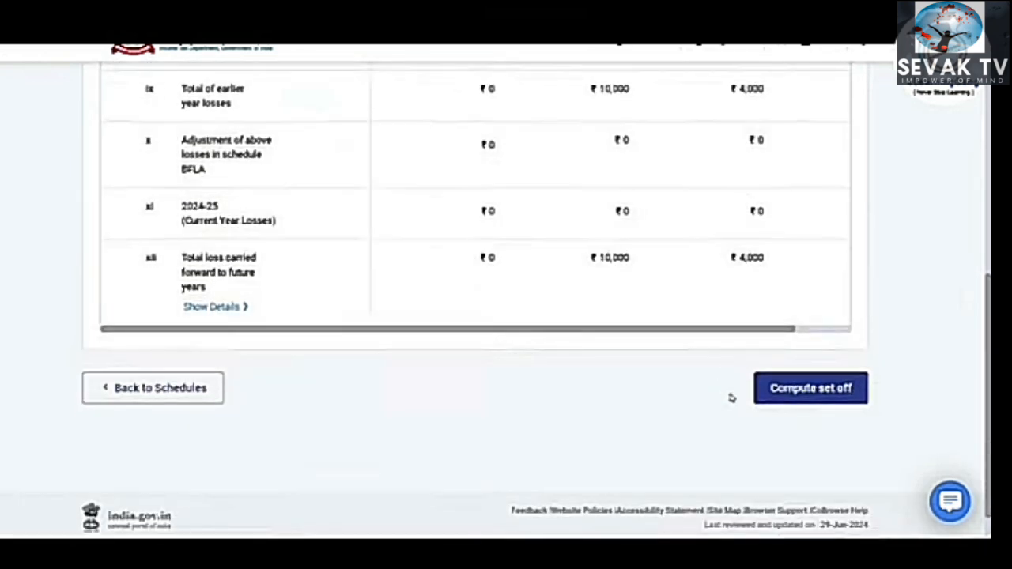
left_click(811, 389)
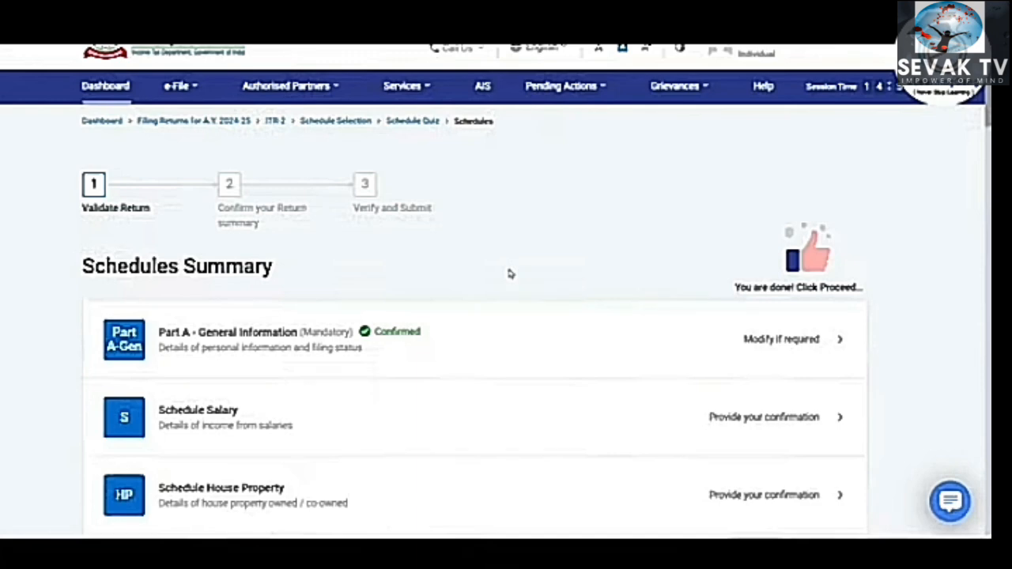
Review the brought-forward loss set-off against the capital gains in Schedule BFLA, compute the set-off and continue past the section 234C notice
scroll(510, 274, "down", 4)
scroll(510, 273, "down", 4)
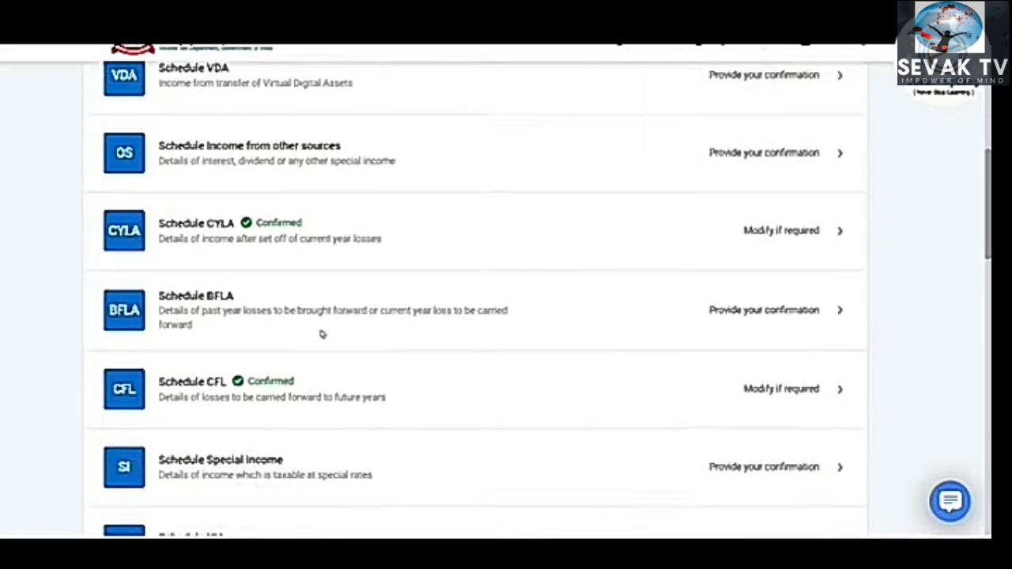
left_click(574, 318)
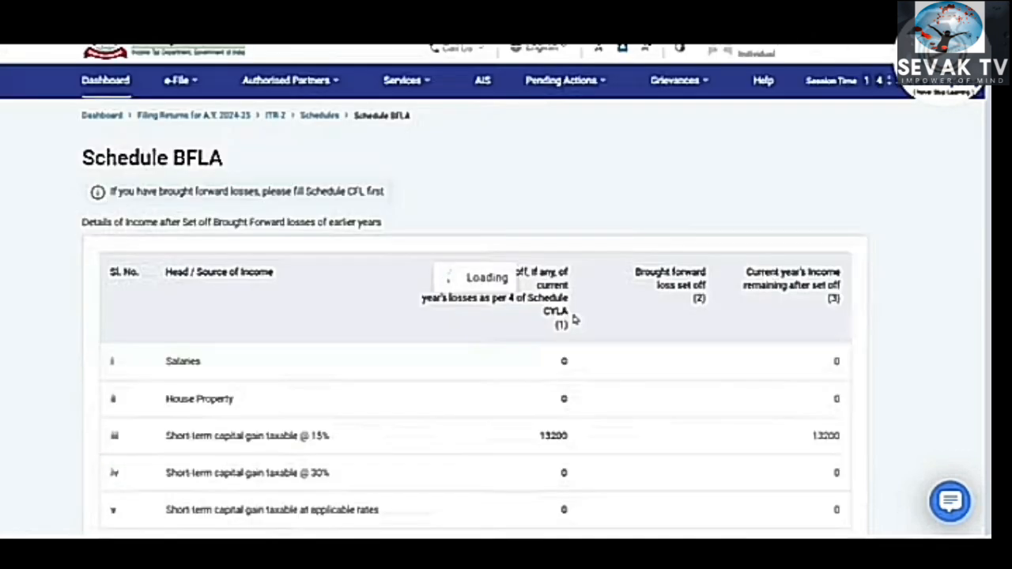
scroll(535, 277, "down", 2)
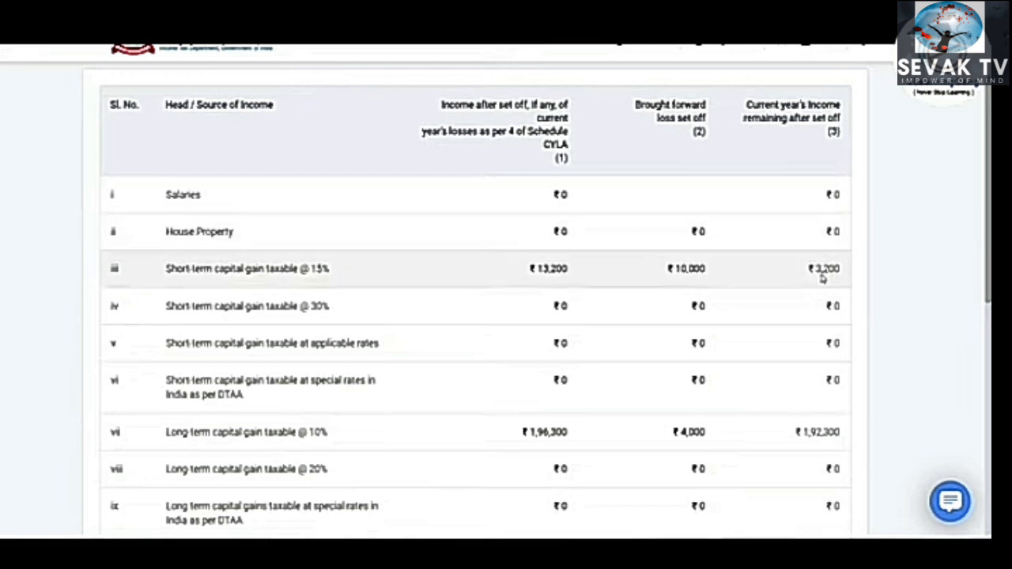
scroll(824, 268, "down", 2)
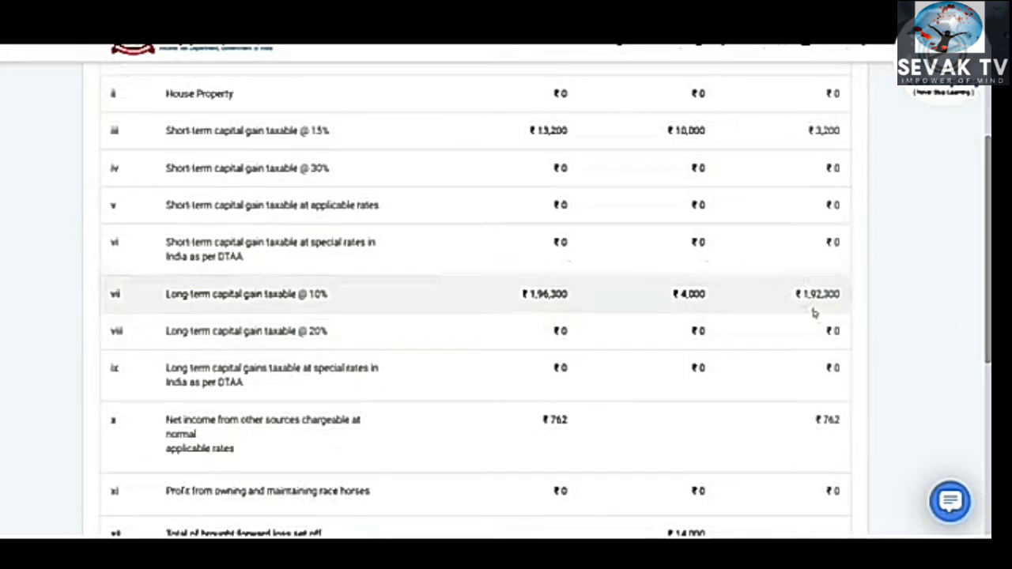
scroll(830, 336, "up", 1)
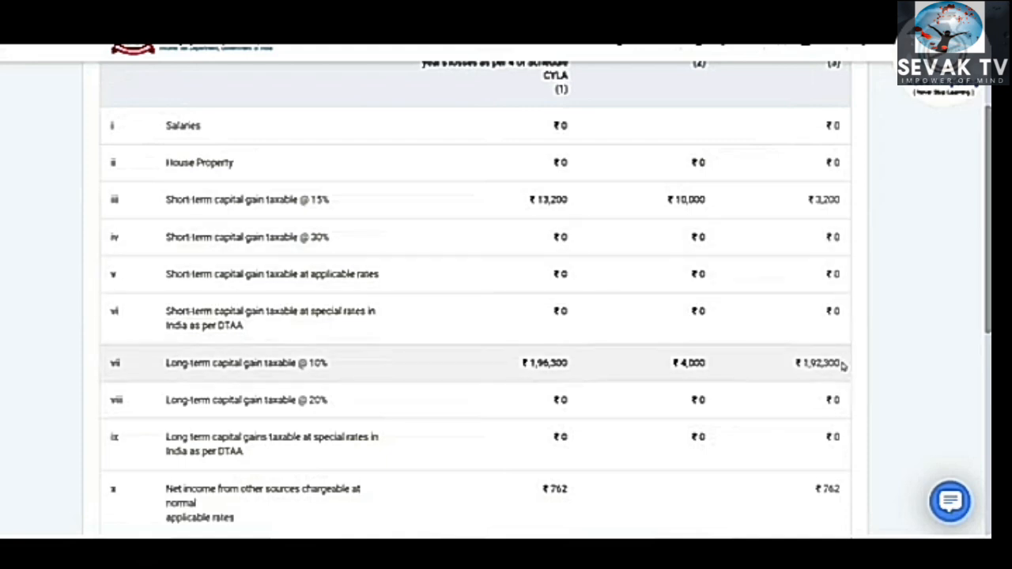
scroll(843, 365, "down", 5)
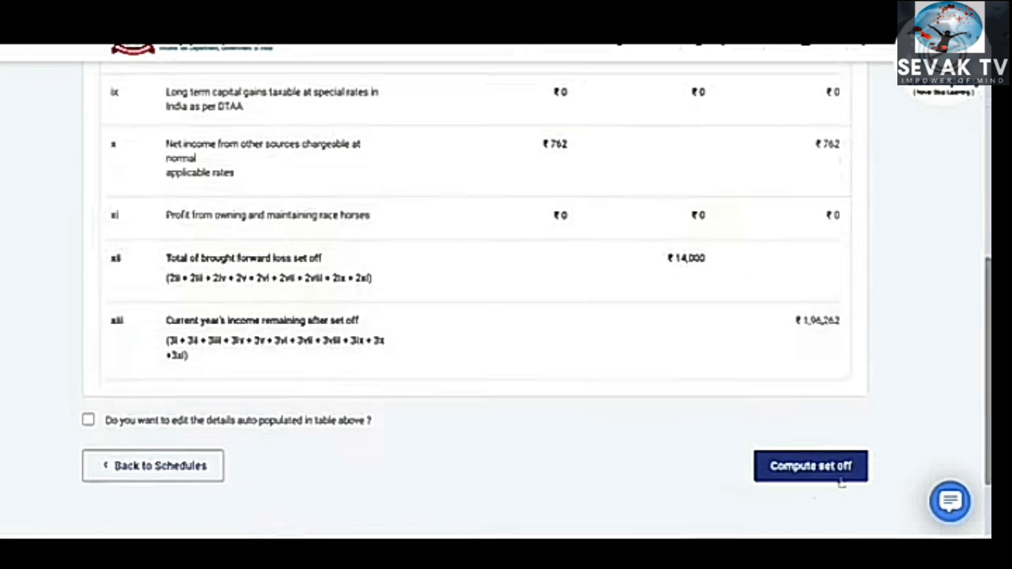
left_click(779, 466)
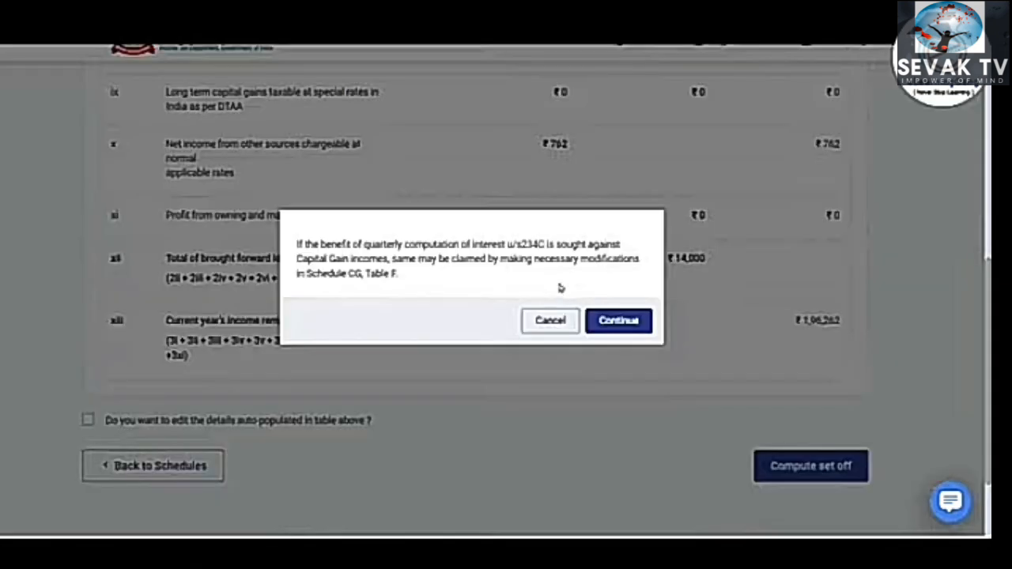
left_click(638, 322)
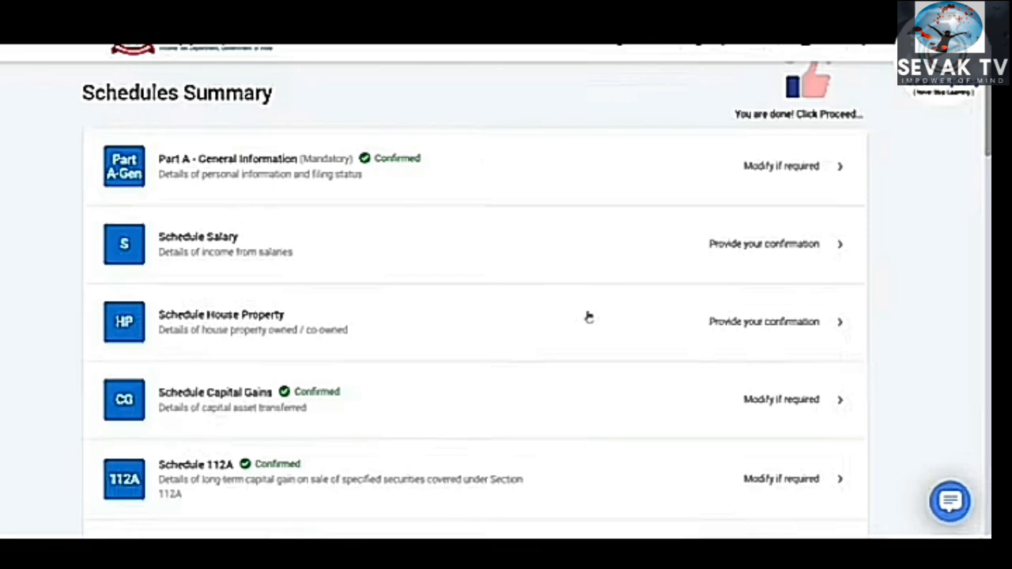
Reopen Schedule Capital Gains from the Schedules Summary, keeping the section 111A and 112A asset types selected
scroll(566, 233, "down", 1)
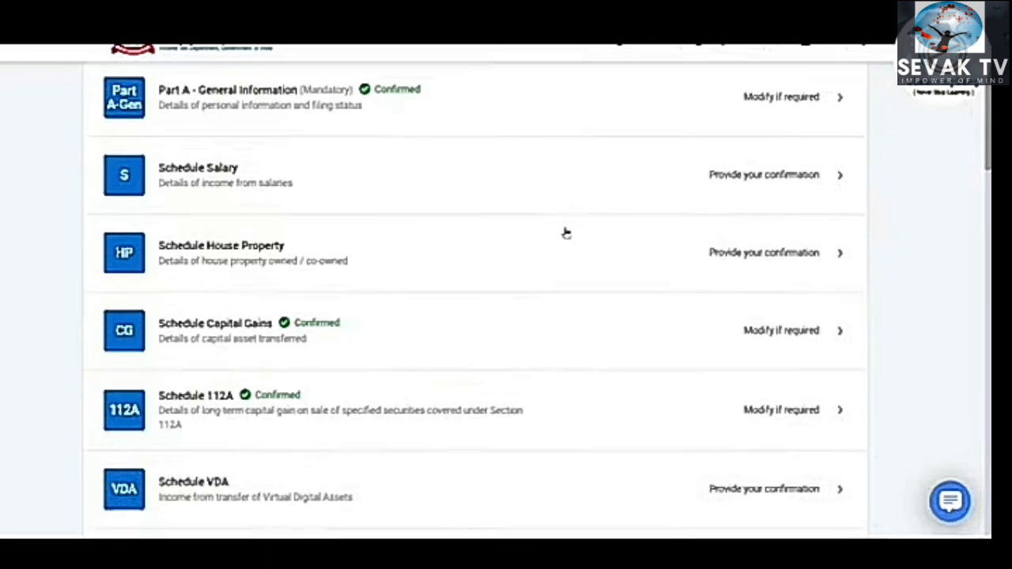
scroll(565, 232, "down", 1)
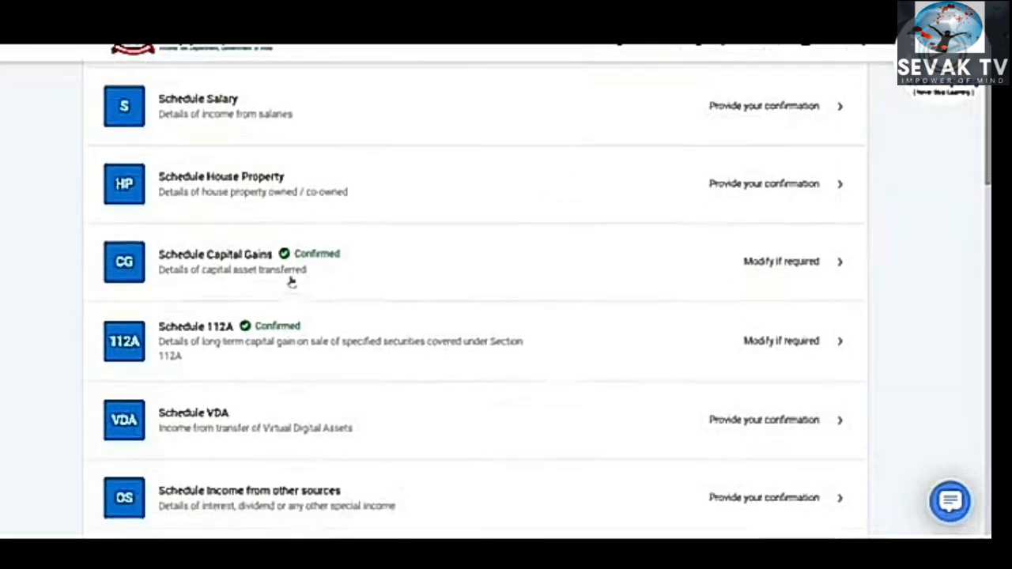
left_click(630, 266)
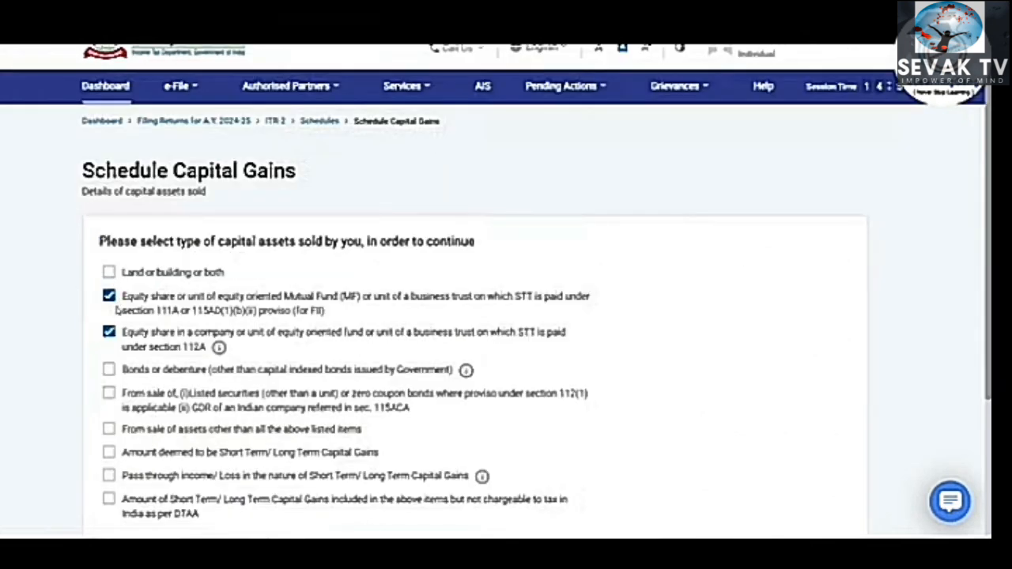
scroll(237, 324, "down", 3)
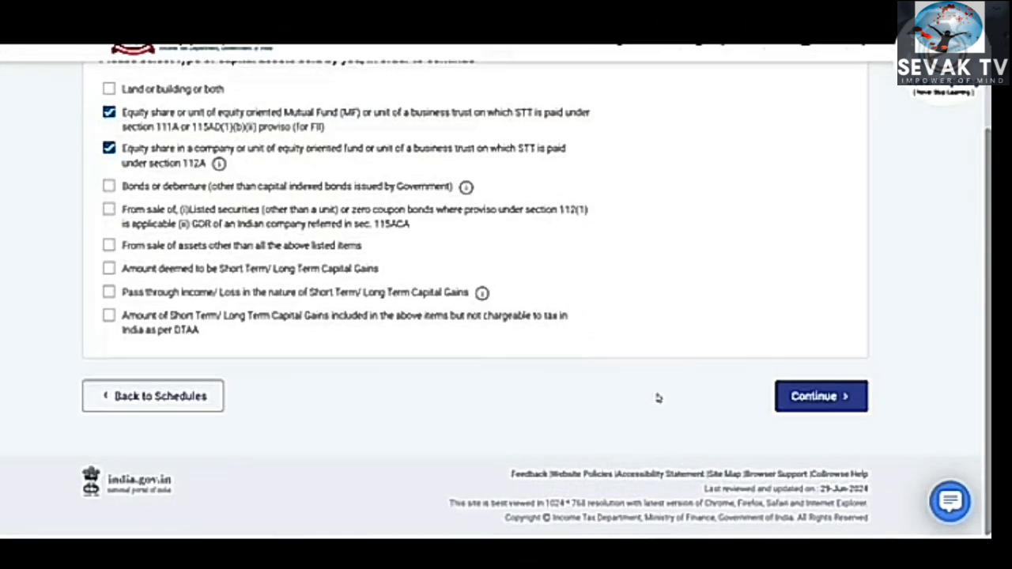
left_click(834, 396)
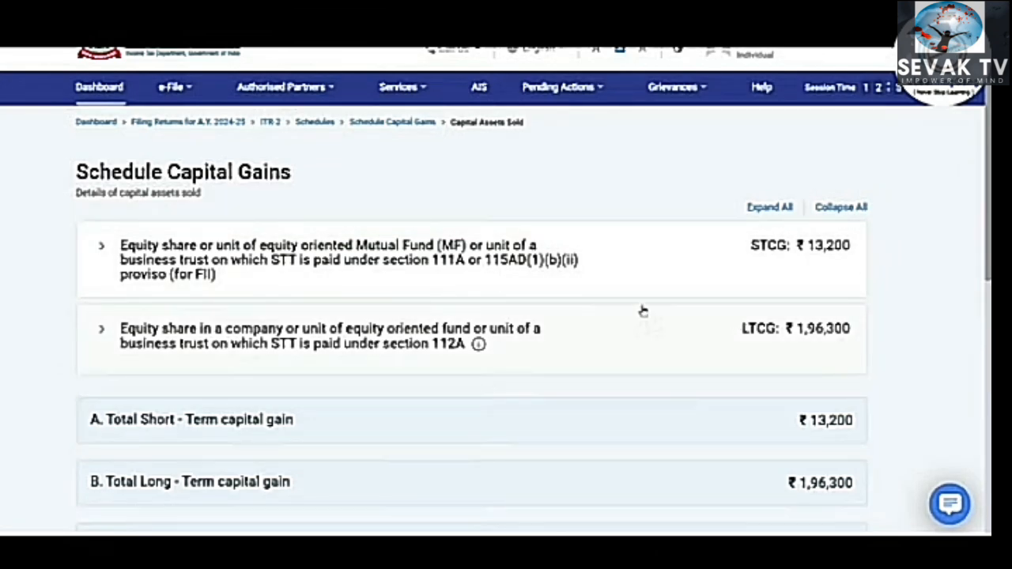
Add details to Table F on accrual/receipt of capital gain and locate the 15% short-term and 10% long-term rows
scroll(593, 291, "down", 6)
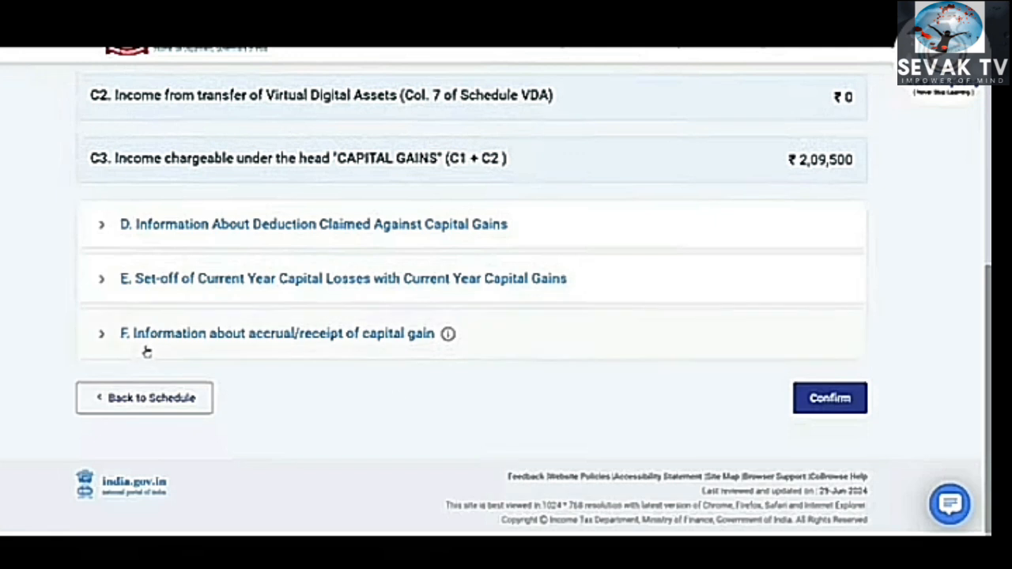
left_click(372, 336)
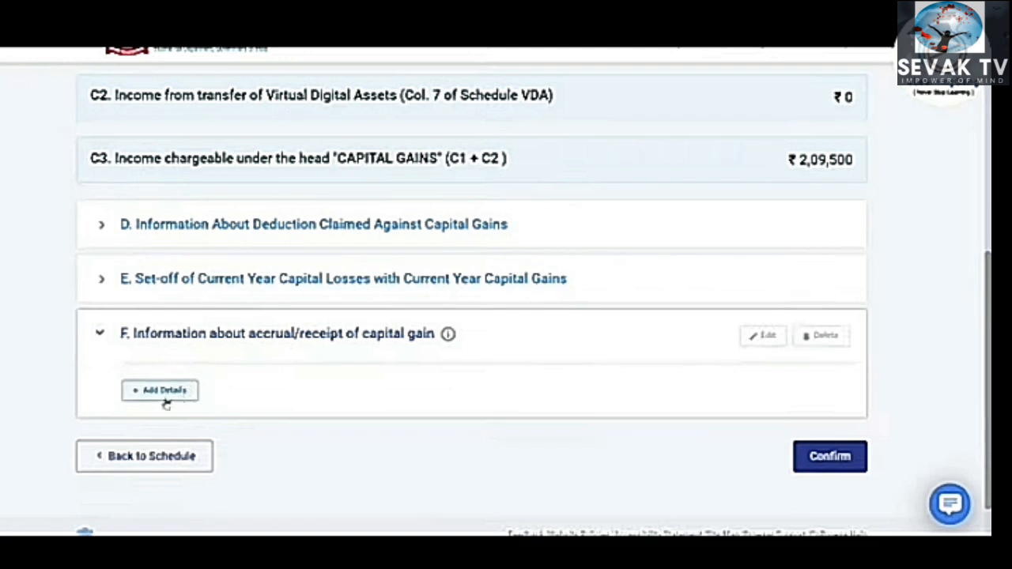
left_click(180, 391)
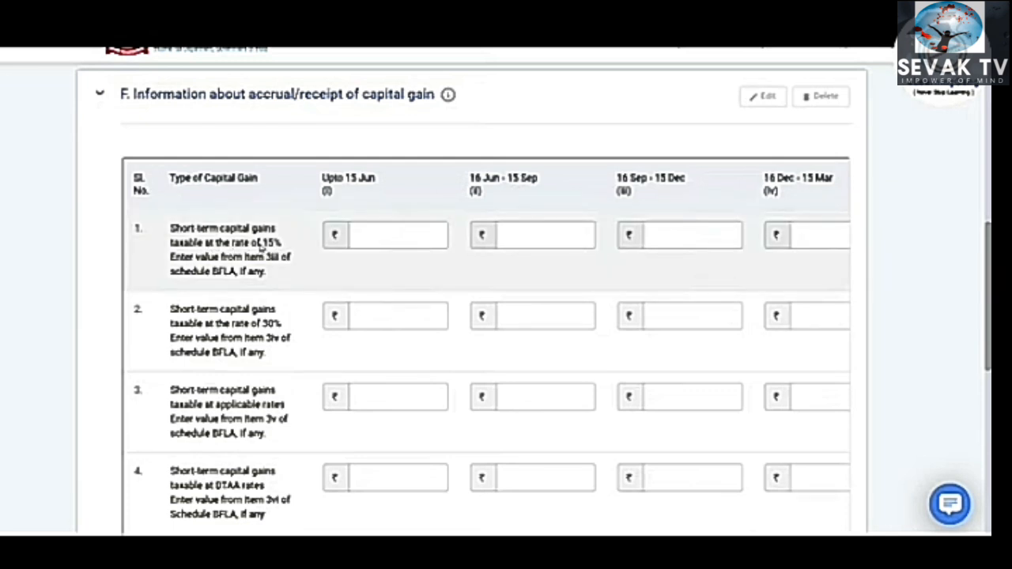
scroll(261, 247, "down", 3)
scroll(267, 334, "down", 3)
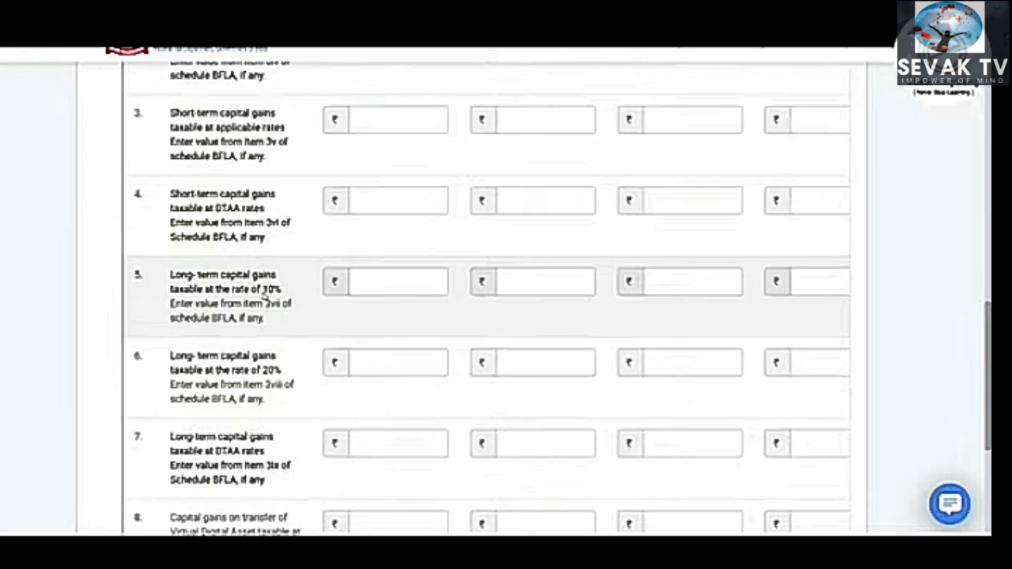
scroll(667, 299, "up", 4)
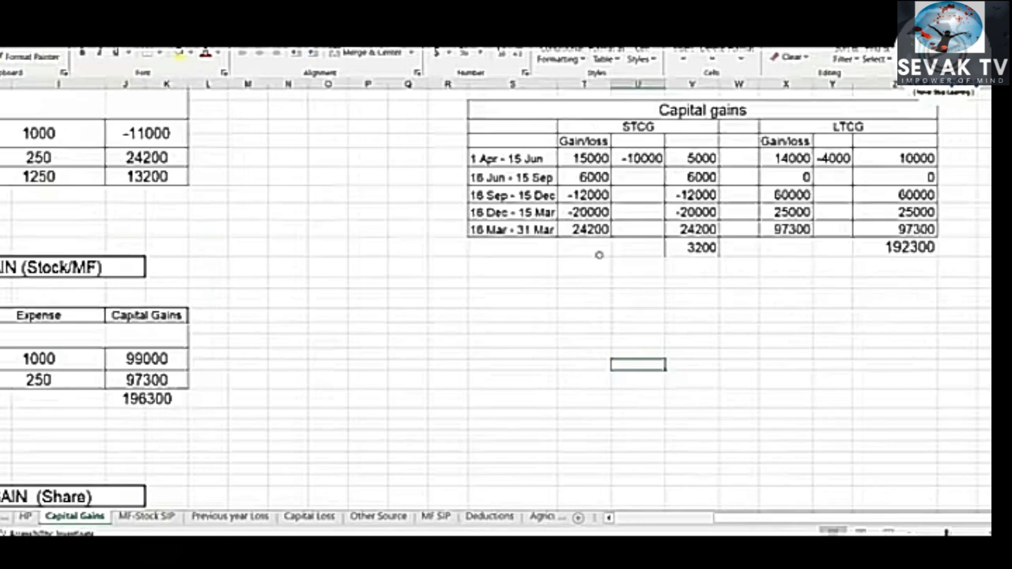
Switch to the Excel Capital Gains sheet and compare its quarterly STCG amounts and net total with Table F's 15% short-term row
left_click(701, 248)
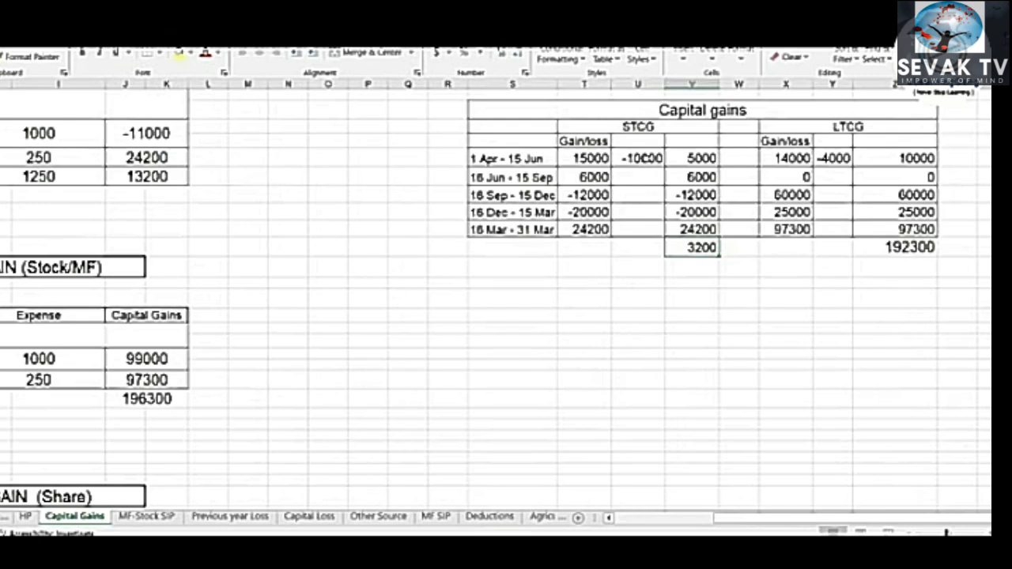
left_click(592, 209)
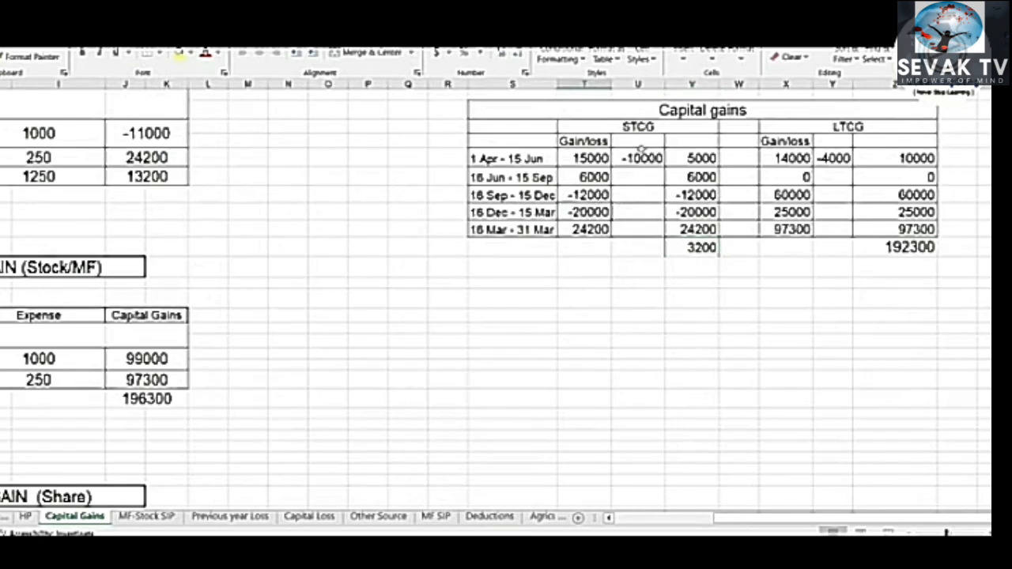
left_click(707, 246)
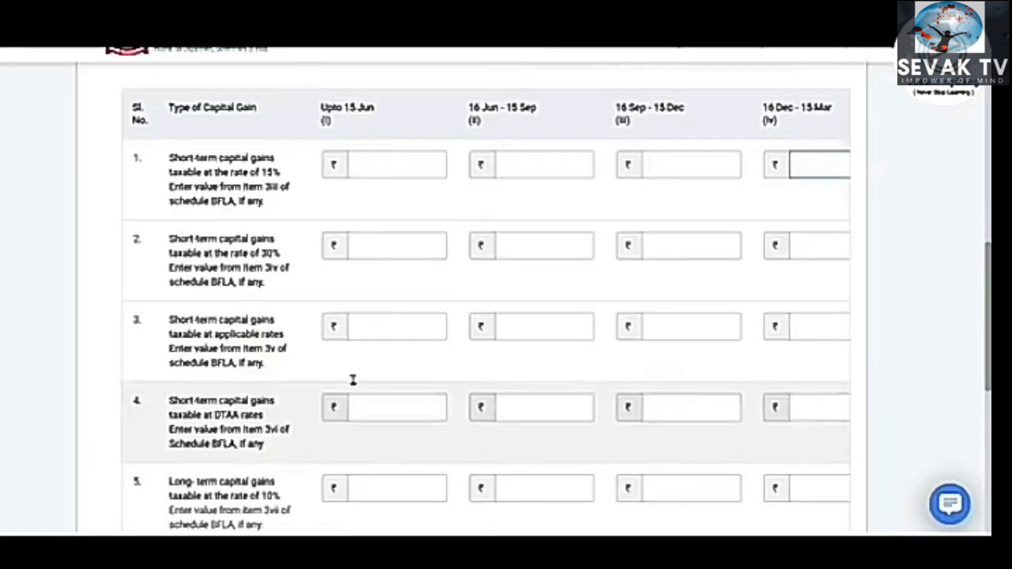
left_click(384, 165)
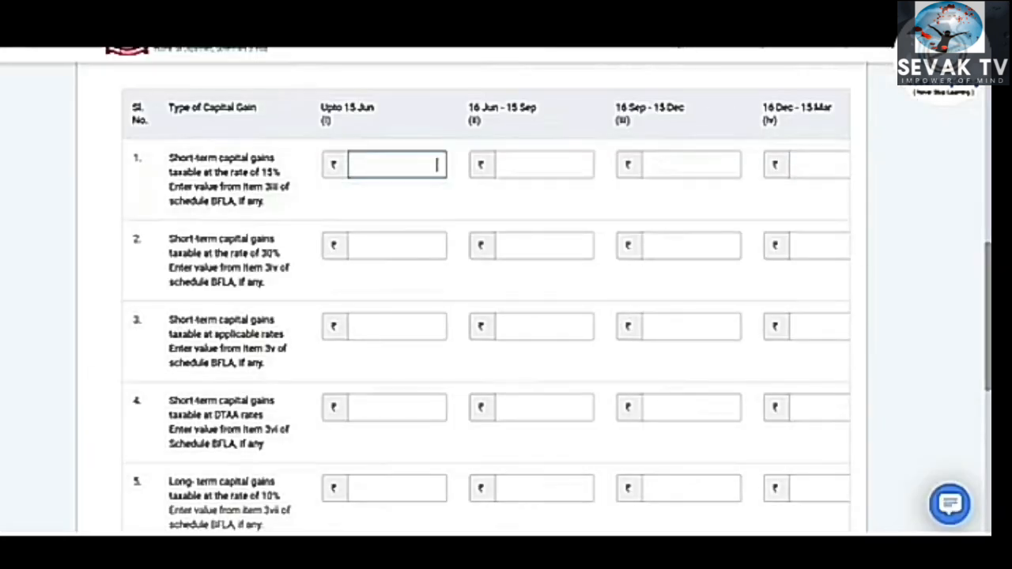
left_click(203, 552)
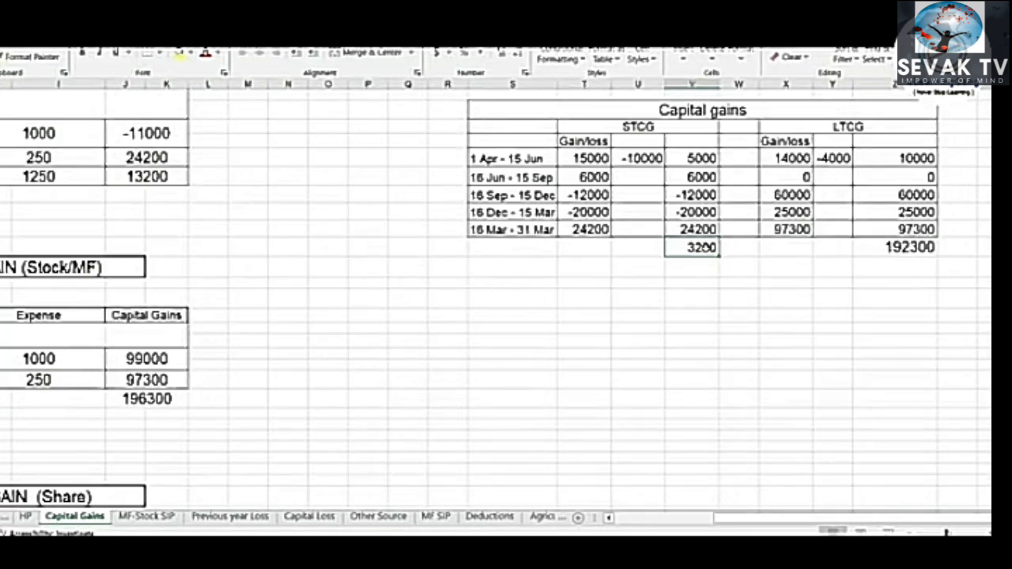
left_click(245, 552)
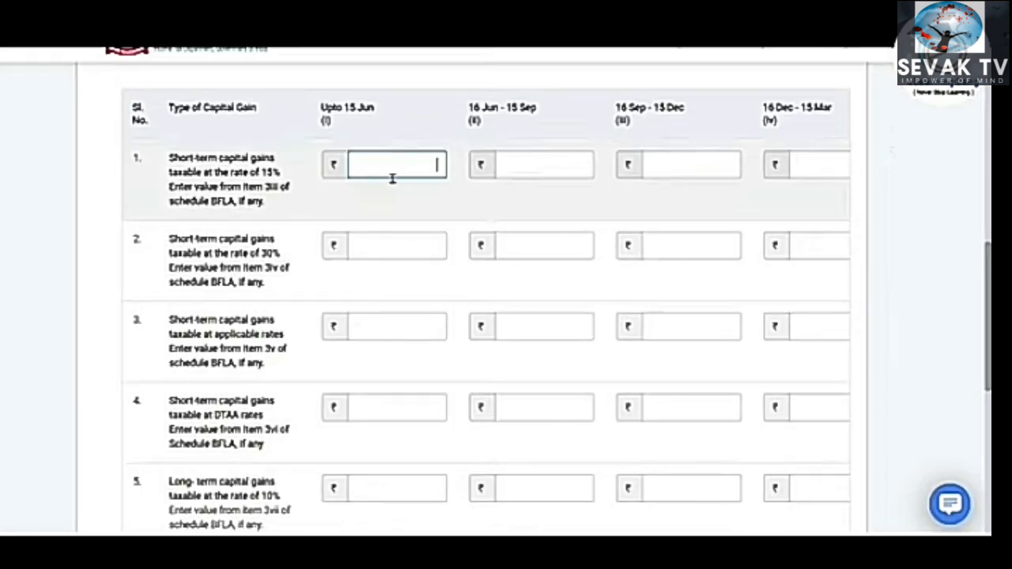
key("alt+Tab")
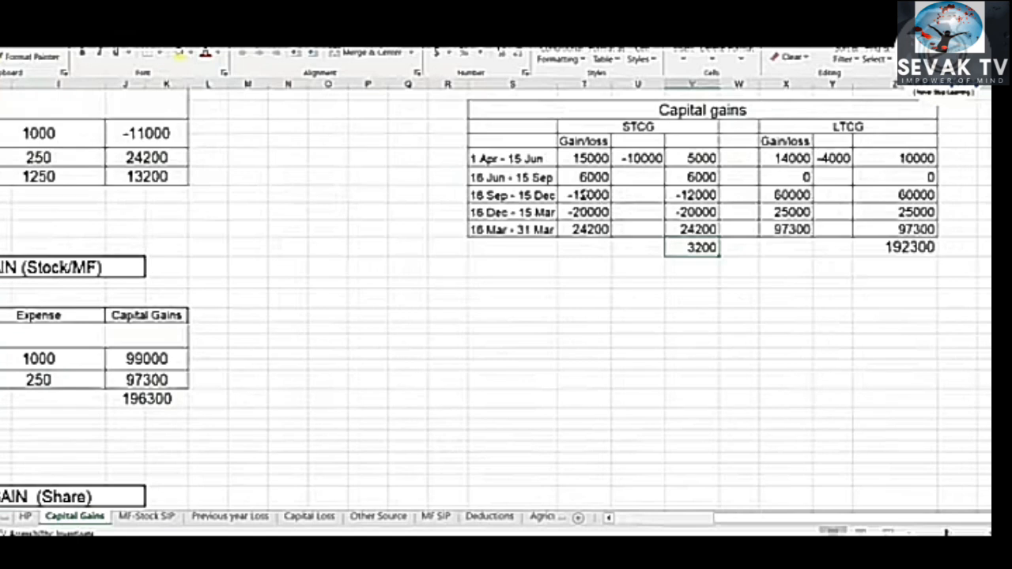
left_click_drag(584, 194, 589, 212)
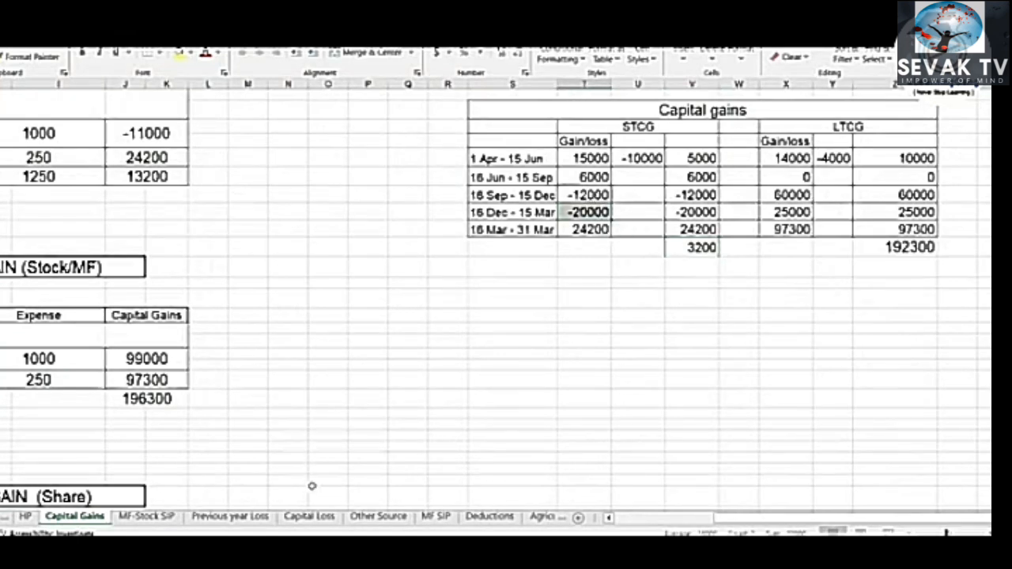
key("alt+Tab")
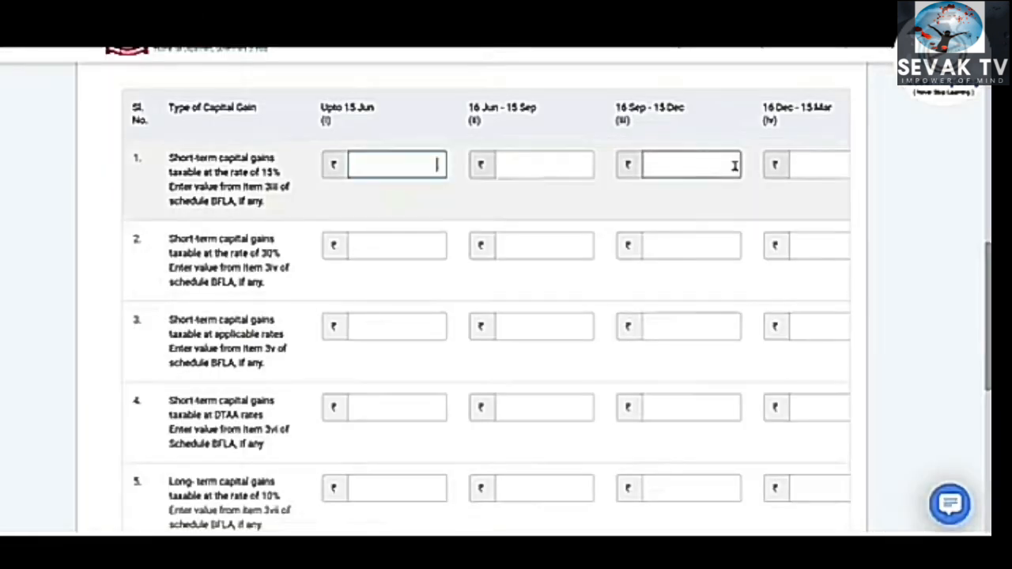
left_click(695, 163)
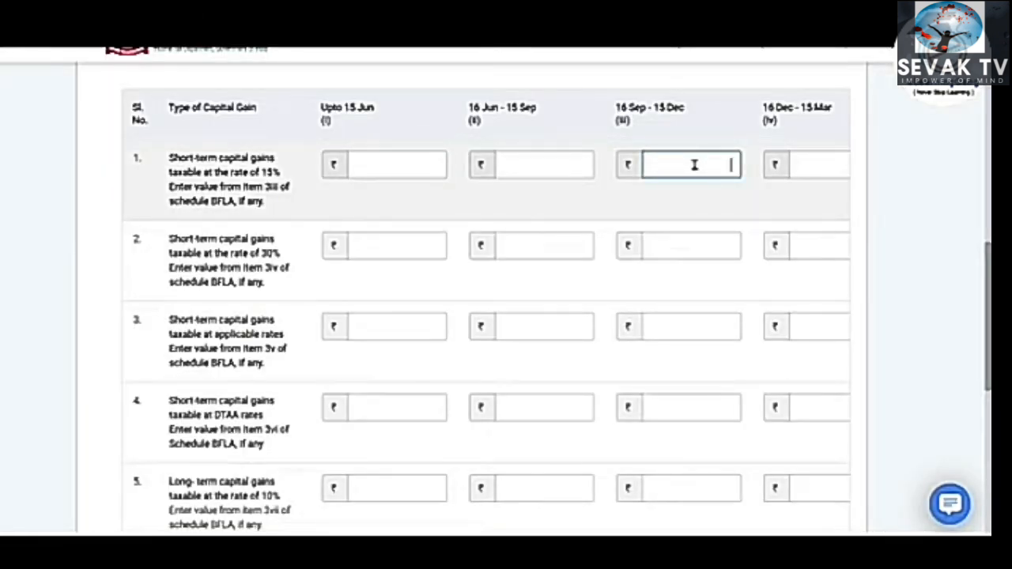
type("20000")
key("BackSpace")
key("BackSpace")
key("BackSpace")
key("BackSpace")
key("BackSpace")
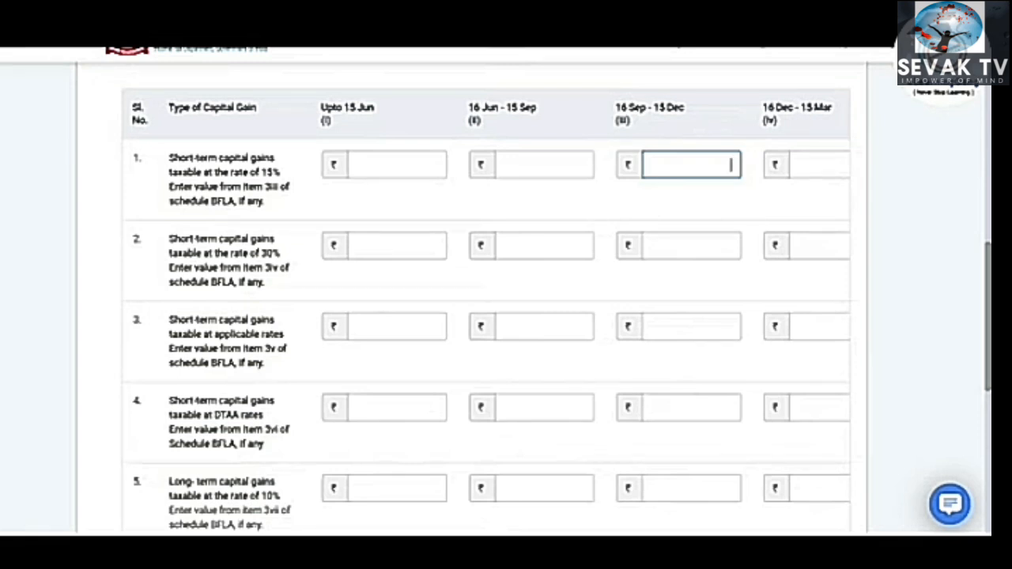
Check in the Excel sheet the STCG losses from 16 Sep to 15 Mar and the 1 Apr - 15 Jun gain after loss set-off
key("alt+Tab")
left_click(578, 196)
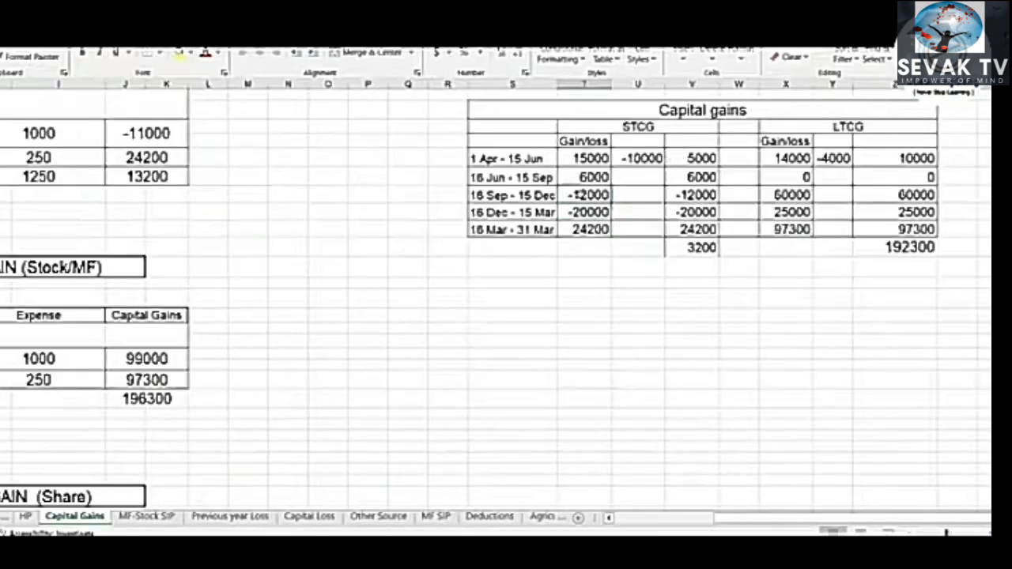
left_click(580, 212)
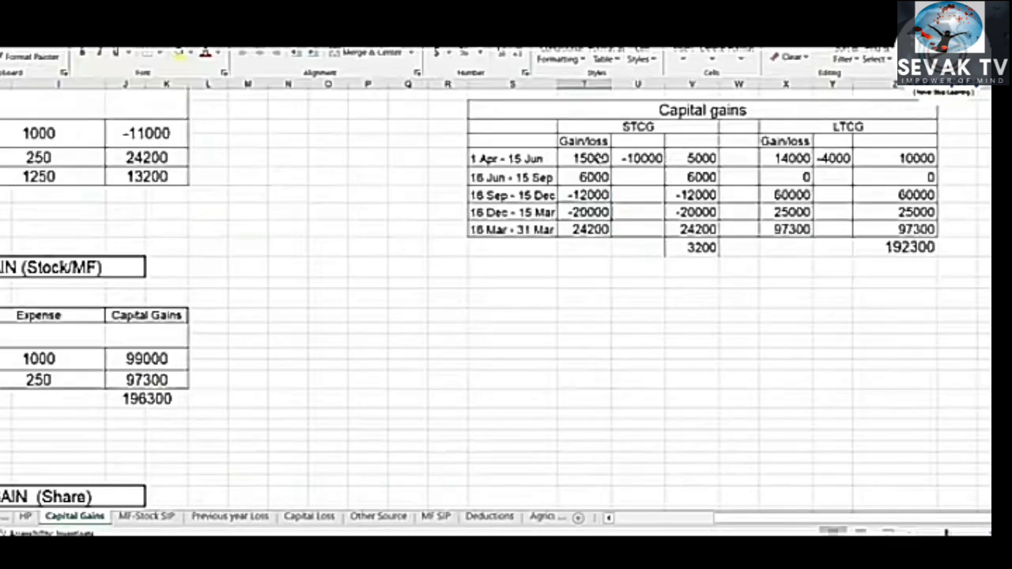
left_click(602, 158)
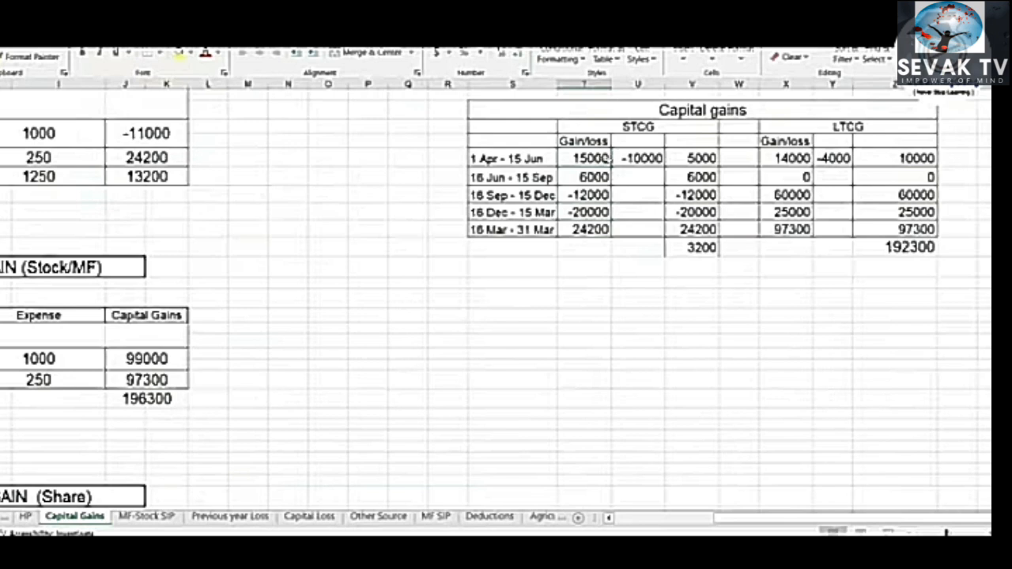
left_click(657, 159)
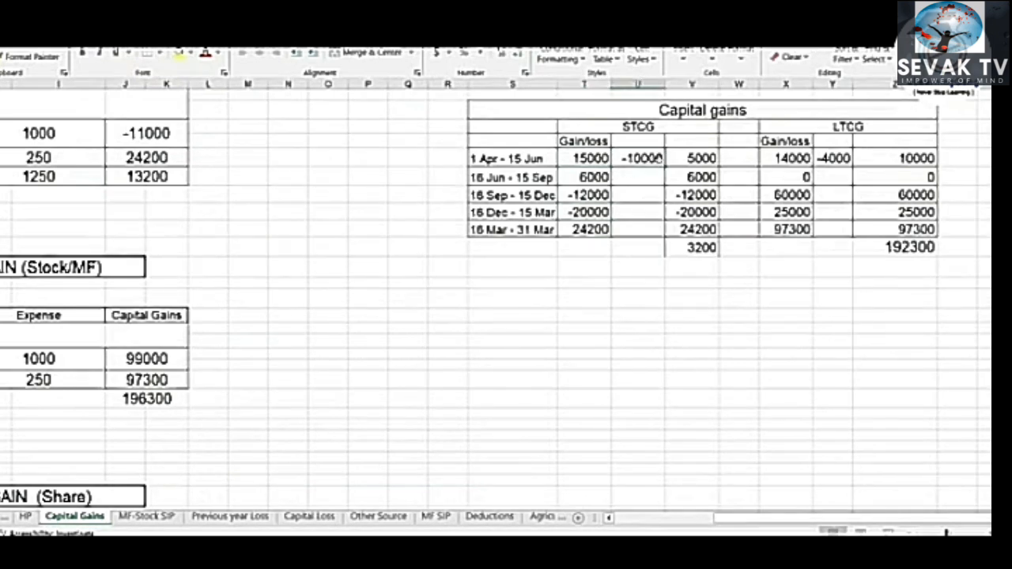
left_click(683, 159)
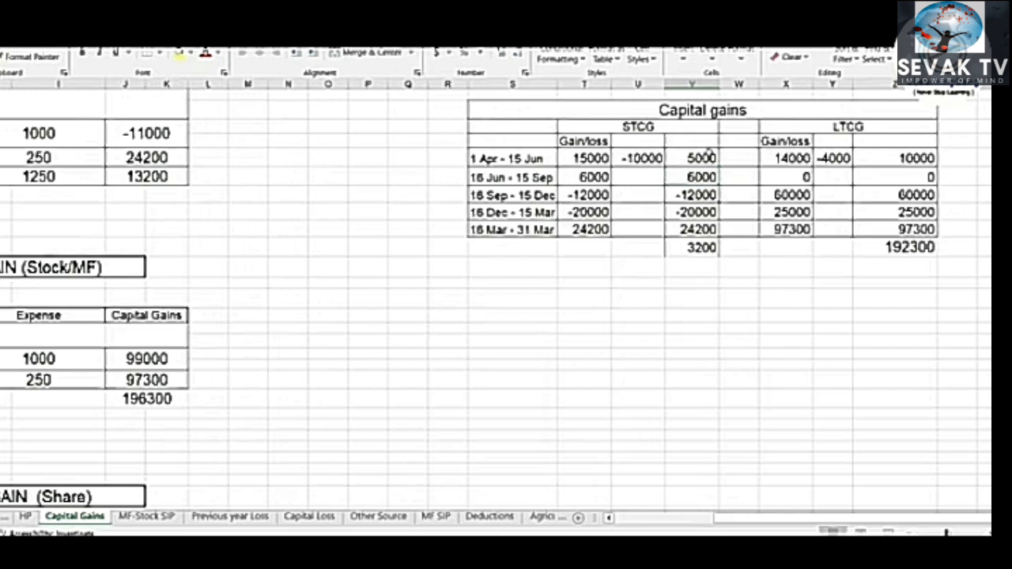
Compare the net STCG of the first two periods with the losses of 16 Sep - 15 Dec and 16 Dec - 15 Mar
left_click_drag(708, 154, 707, 172)
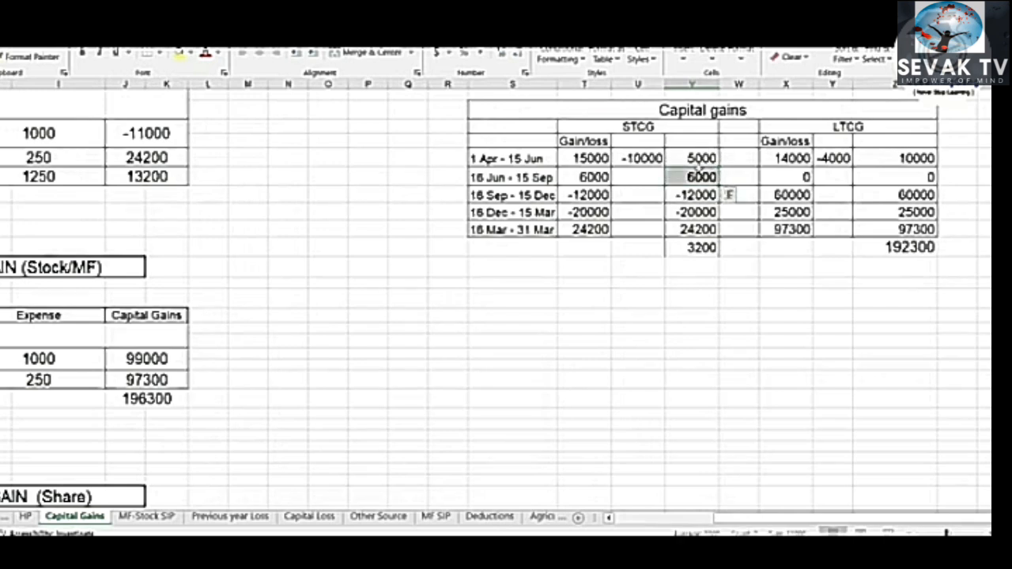
left_click(698, 195)
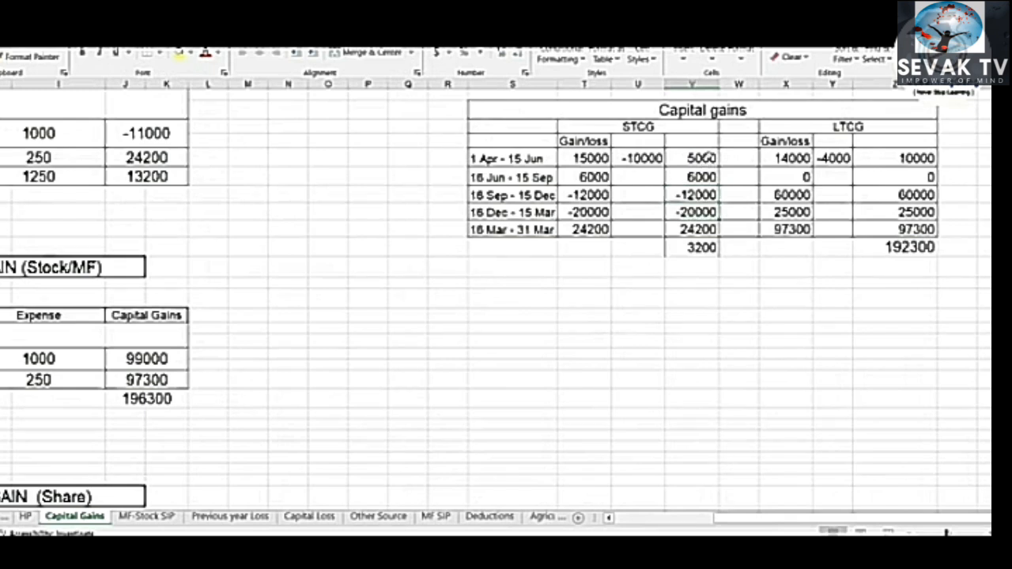
left_click_drag(704, 176, 703, 212)
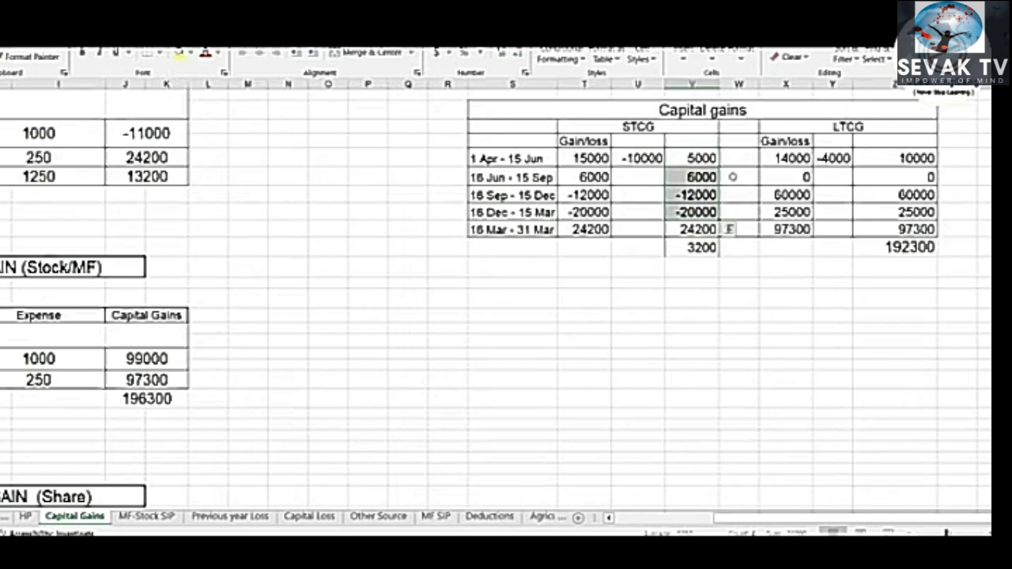
left_click(696, 175)
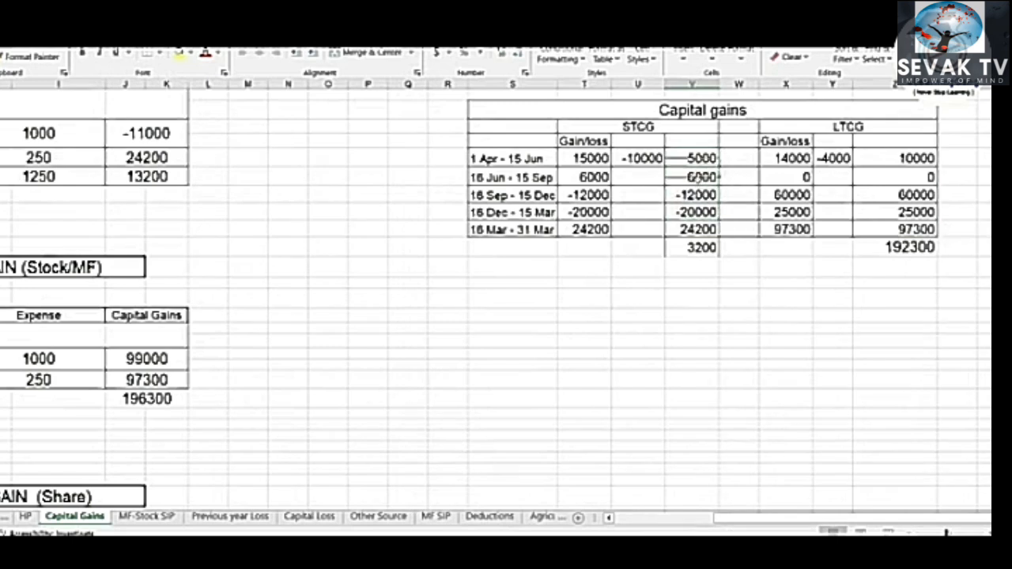
left_click_drag(699, 176, 704, 211)
left_click(704, 212)
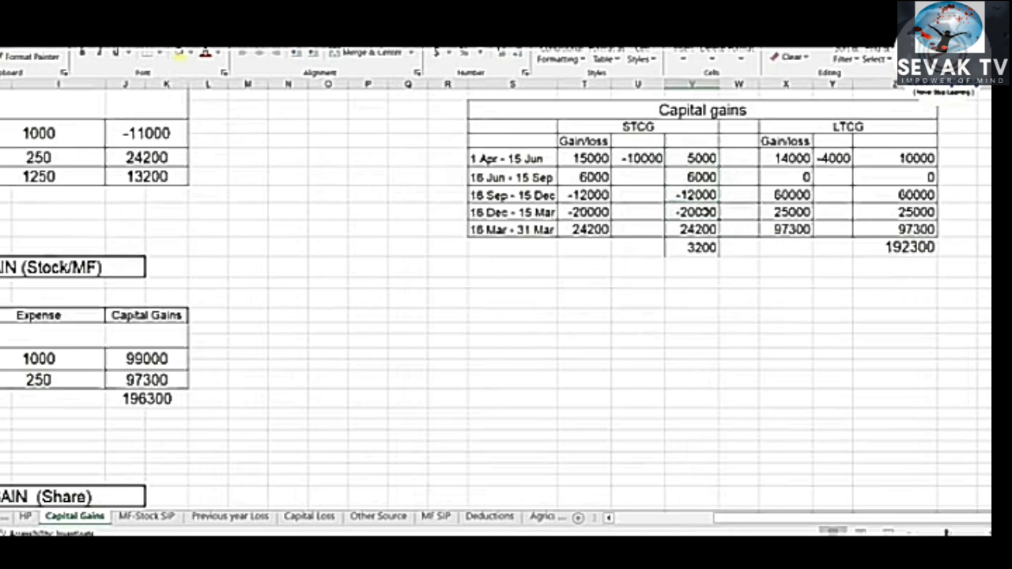
left_click_drag(699, 176, 702, 212)
left_click(702, 212)
left_click(542, 212)
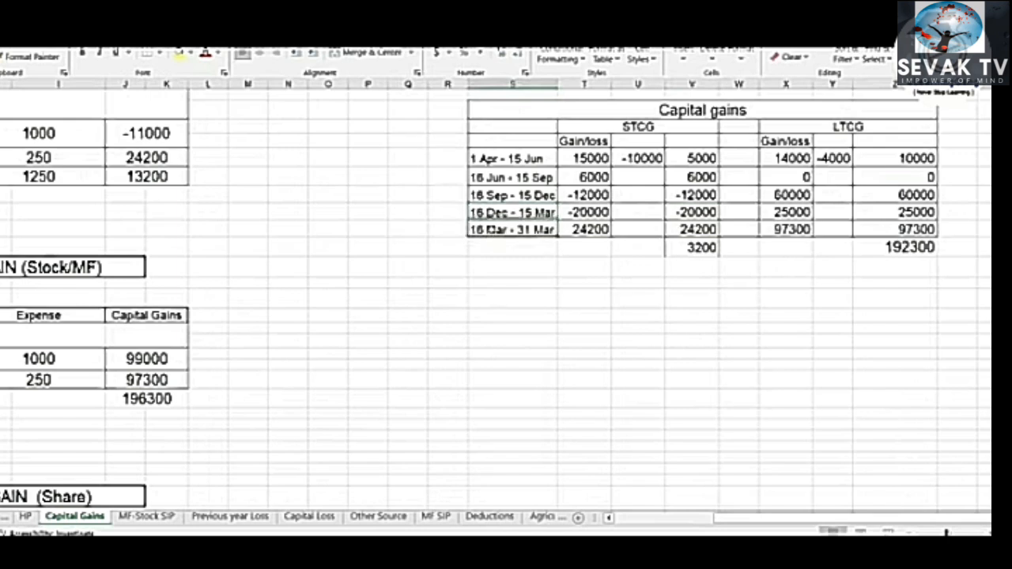
Compare the 16 Mar - 31 Mar short-term gain with the net STCG total in the Excel sheet
left_click(586, 228)
left_click_drag(585, 229, 700, 229)
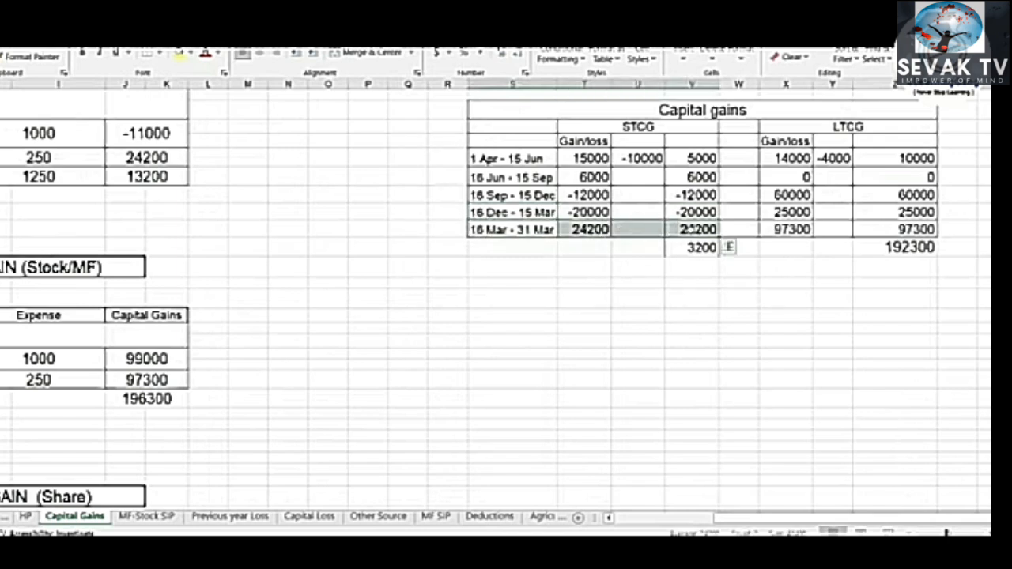
left_click(703, 228)
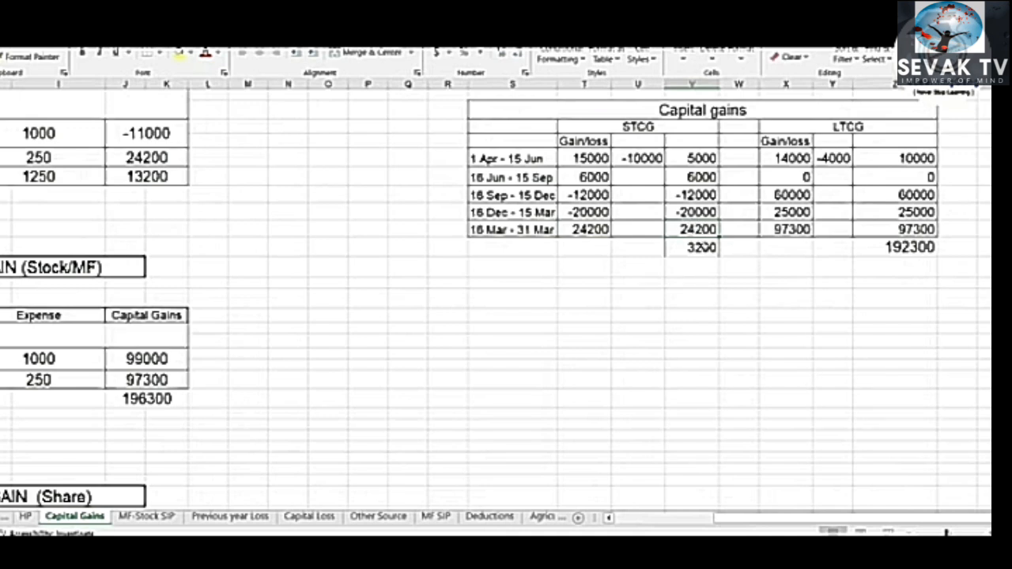
left_click(703, 247)
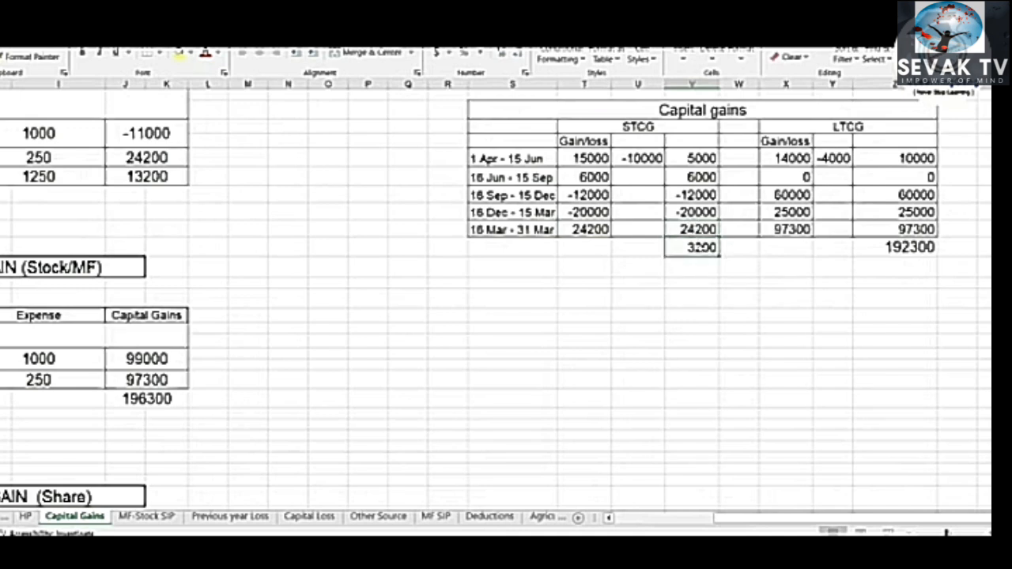
left_click_drag(585, 229, 688, 229)
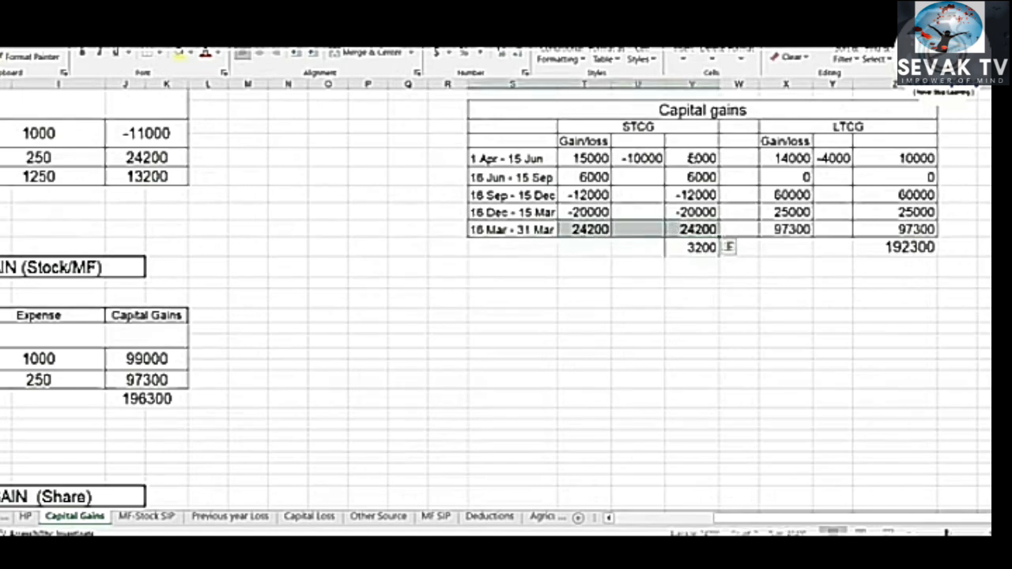
left_click(691, 248)
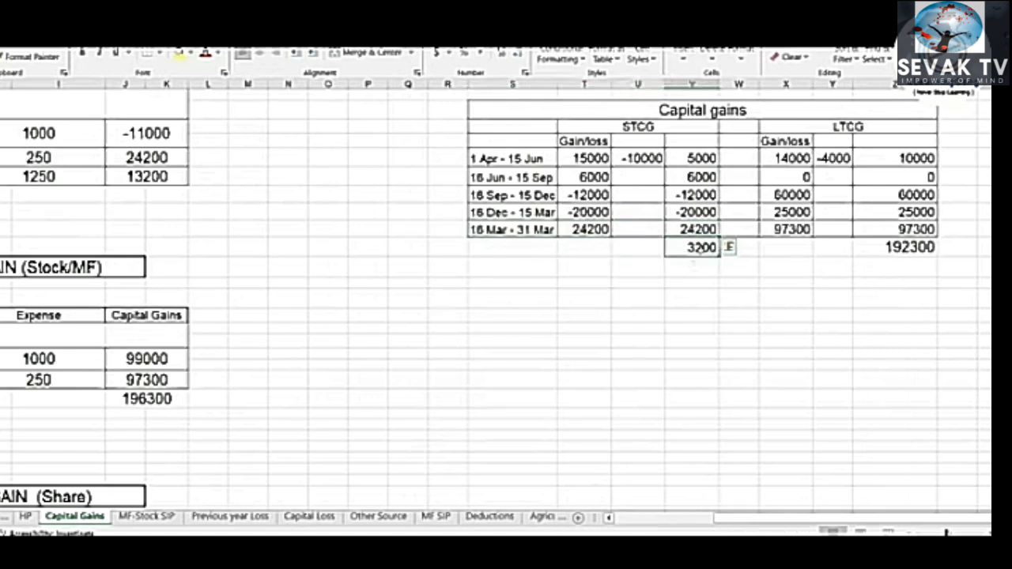
Return to the ITR-2 form and fill Table F's 15% short-term row with 0 for the first four periods and 3200 for 16 Mar - 31 Mar
key("alt+Tab")
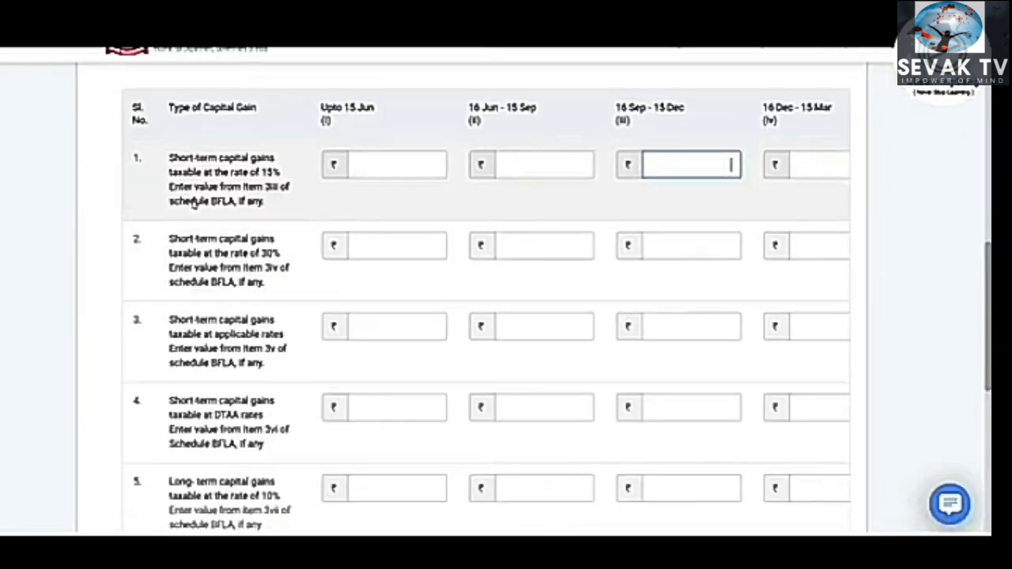
left_click(403, 166)
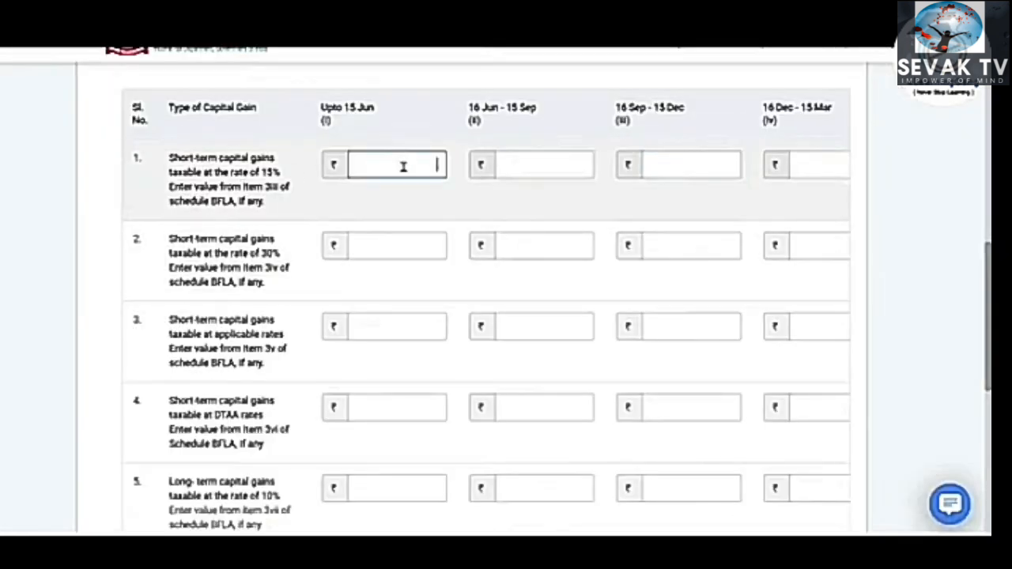
type("0")
key("Tab")
type("0")
key("Tab")
type("0")
key("Tab")
type("0")
key("Tab")
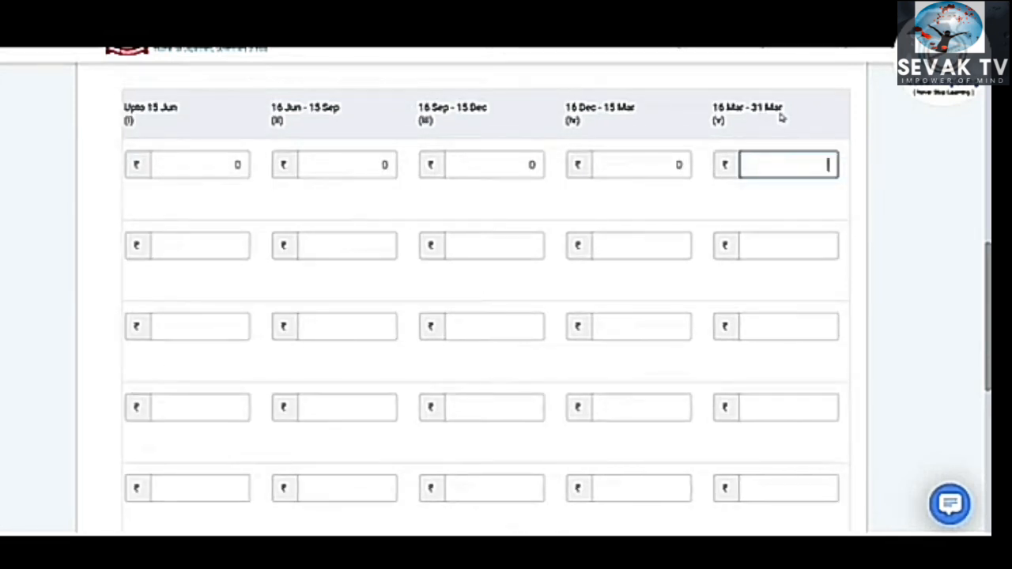
type("3200")
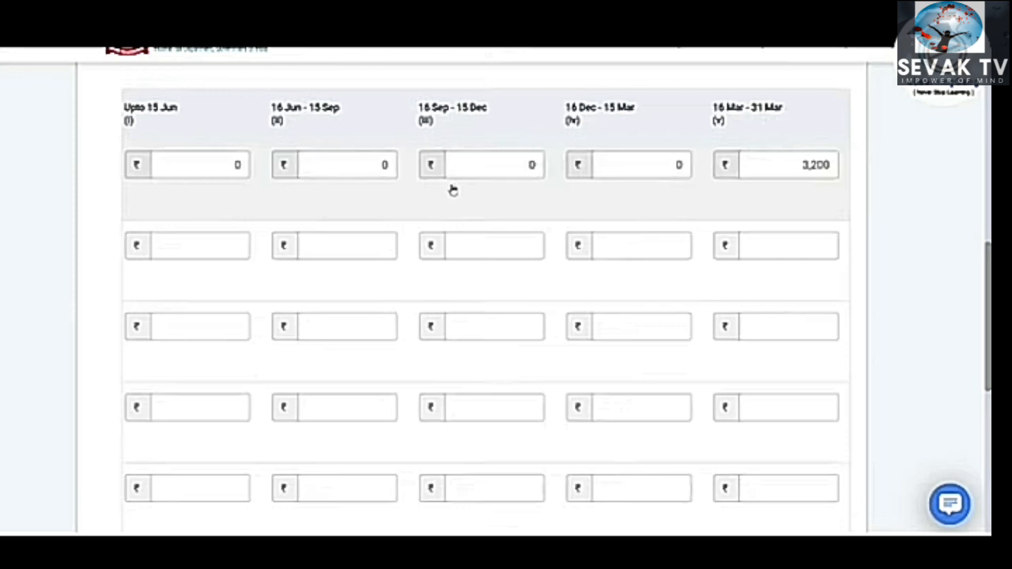
Switch to the Excel sheet and check the LTCG total and the period-wise amounts after loss set-off
key("alt+Tab")
left_click(909, 246)
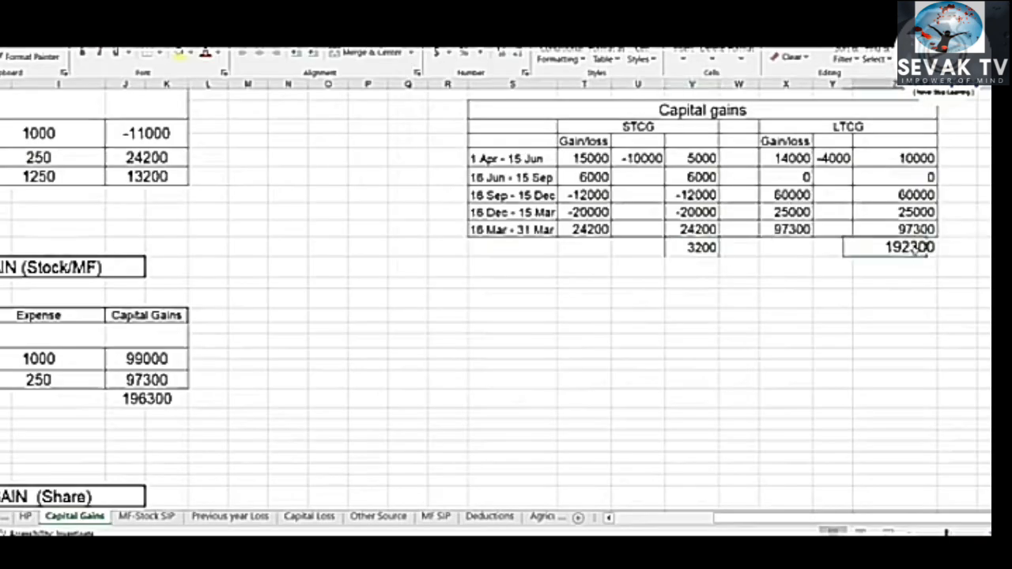
left_click_drag(910, 177, 911, 229)
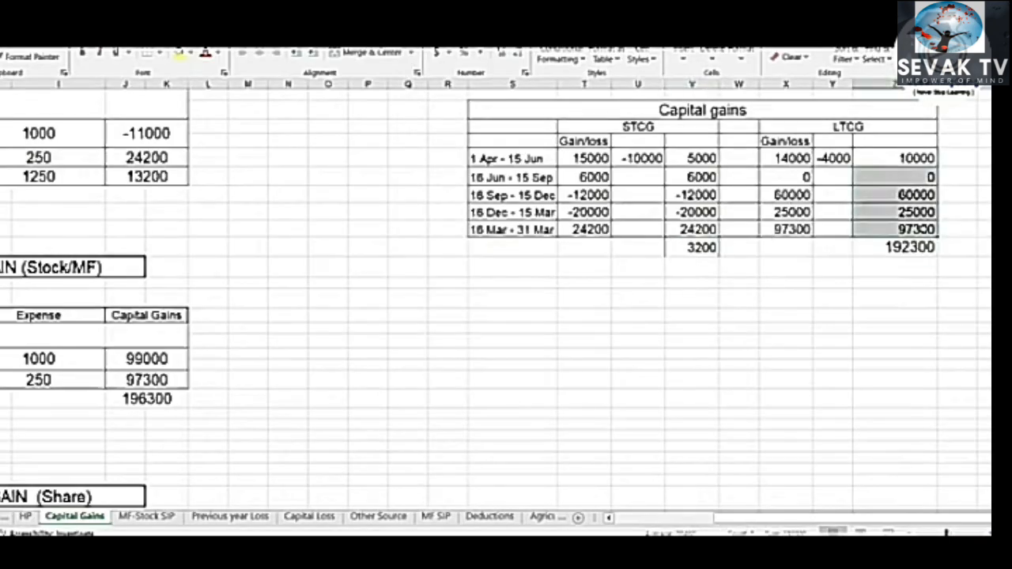
left_click(921, 173)
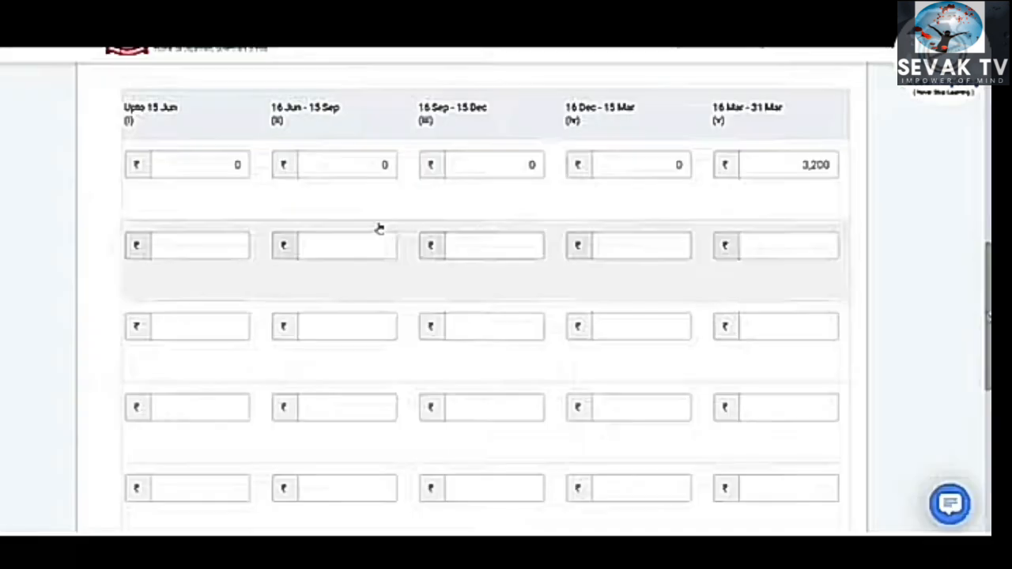
Enter 10000, 0, 60000, 25000 and 97300 in Table F's 10% long-term row of the ITR-2 form and add the table
scroll(379, 228, "down", 5)
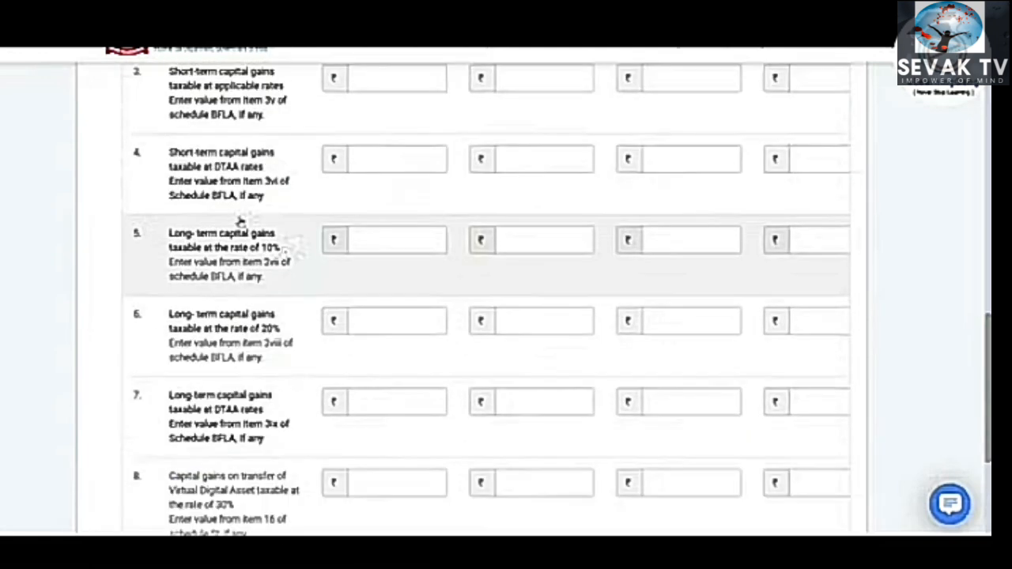
left_click(414, 236)
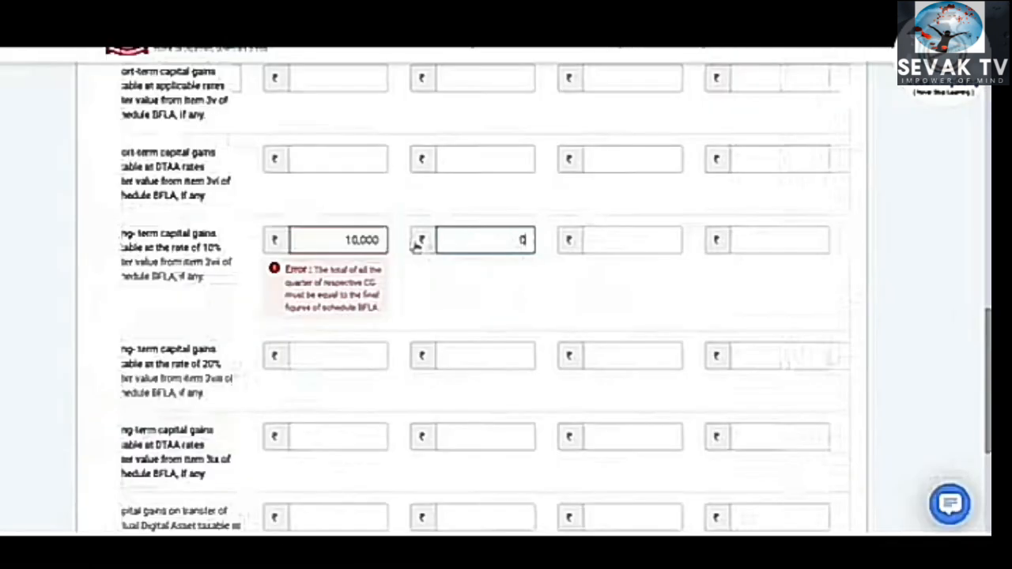
key("Tab")
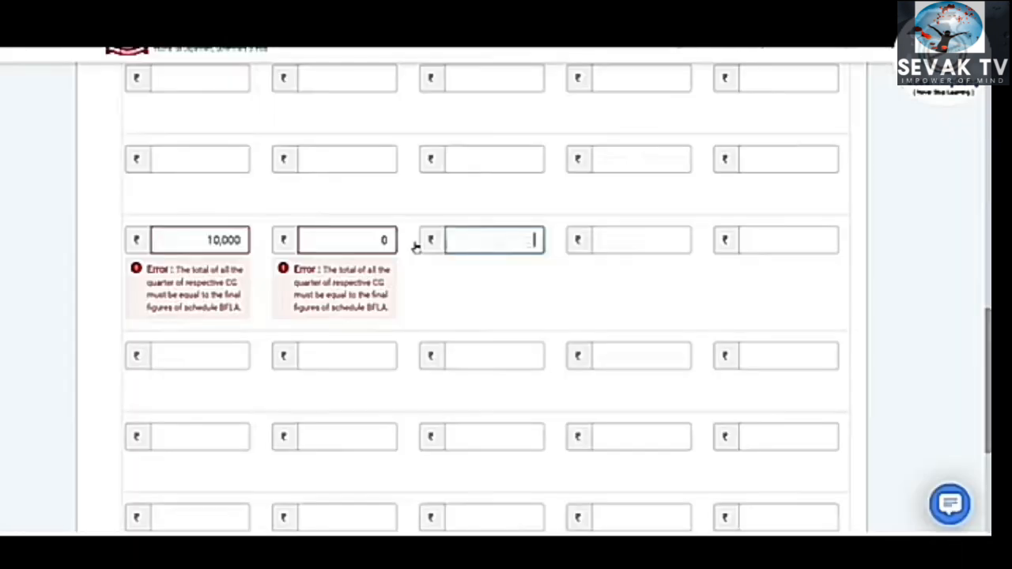
type("60000")
key("Tab")
type("25000")
key("Tab")
type("97300")
left_click(927, 245)
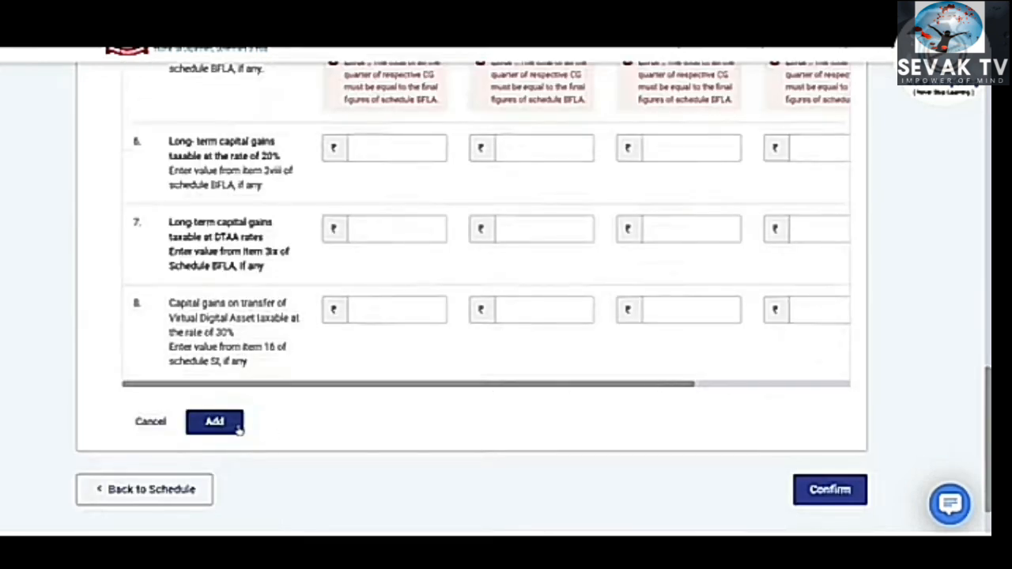
left_click(215, 422)
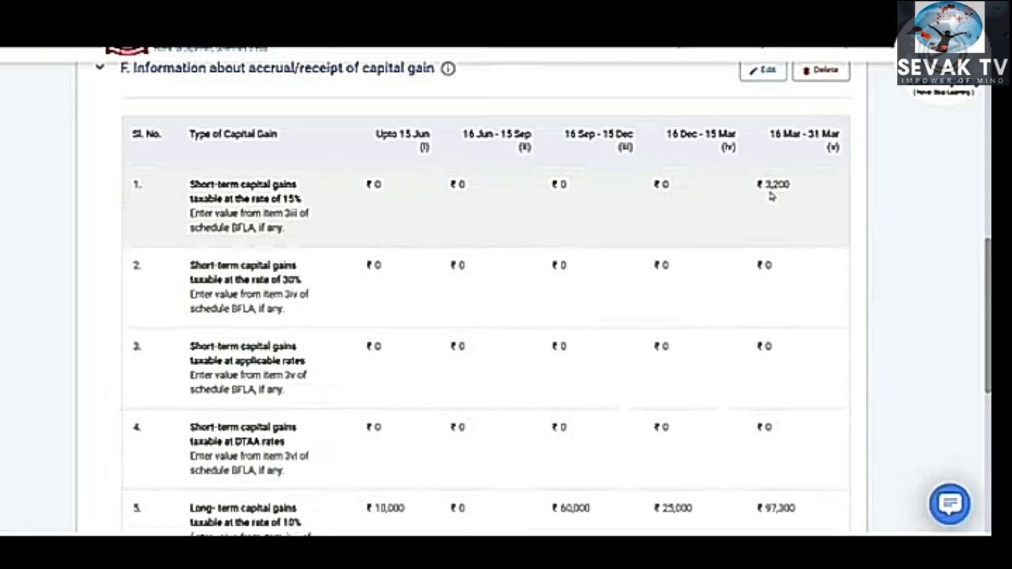
Review all rows of Table F's accrual breakup and confirm Schedule Capital Gains
scroll(771, 196, "down", 3)
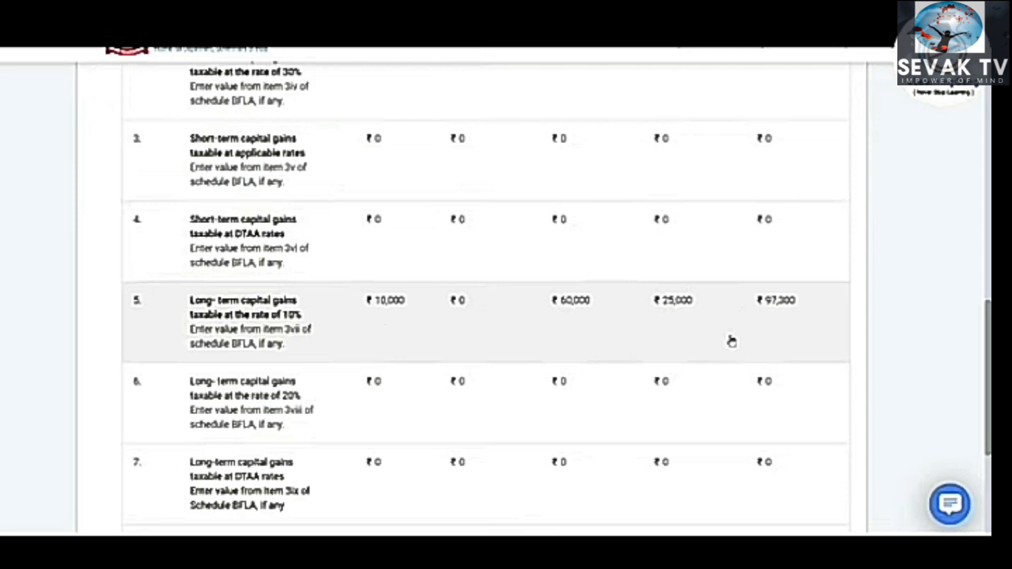
scroll(731, 341, "down", 3)
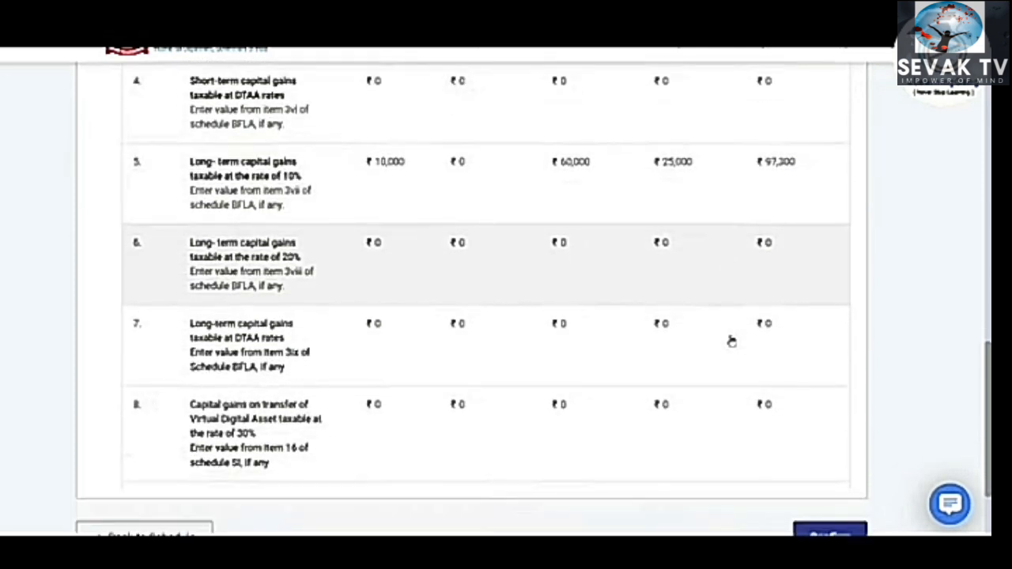
scroll(732, 341, "down", 1)
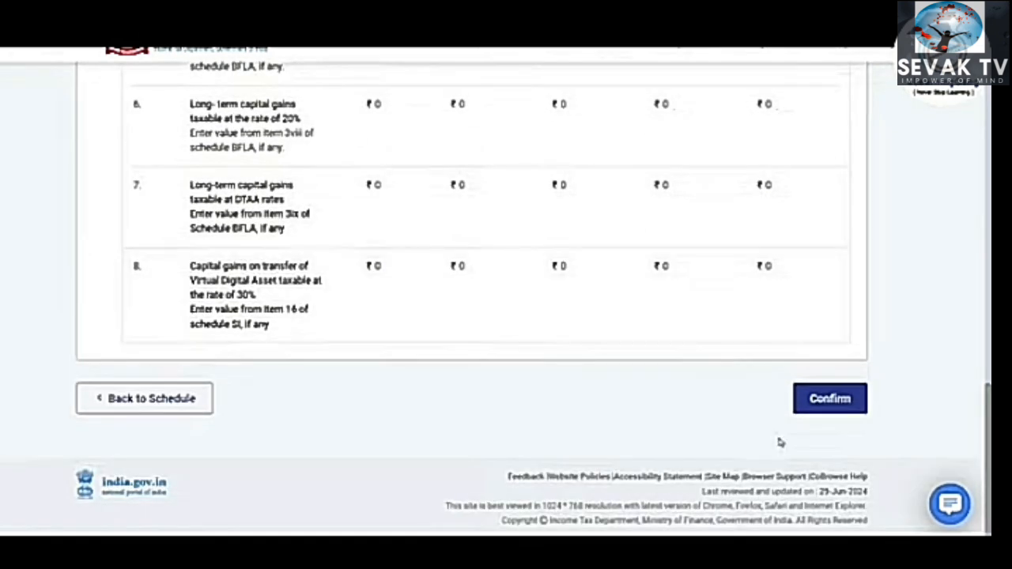
left_click(843, 404)
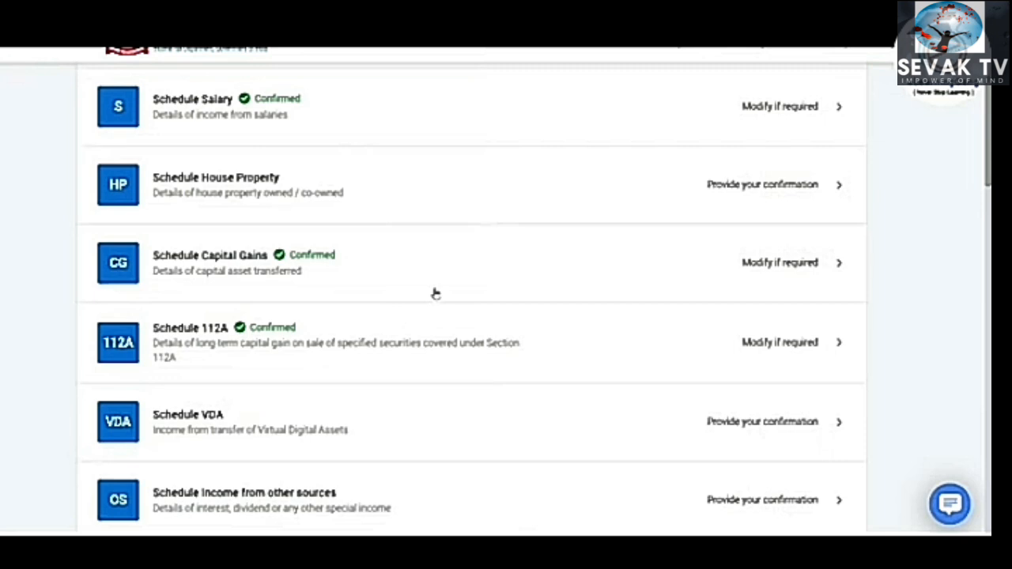
Examine the confirmation status of the Capital Gains, 112A, CYLA, BFLA and CFL schedules in the Schedules Summary
scroll(435, 294, "down", 2)
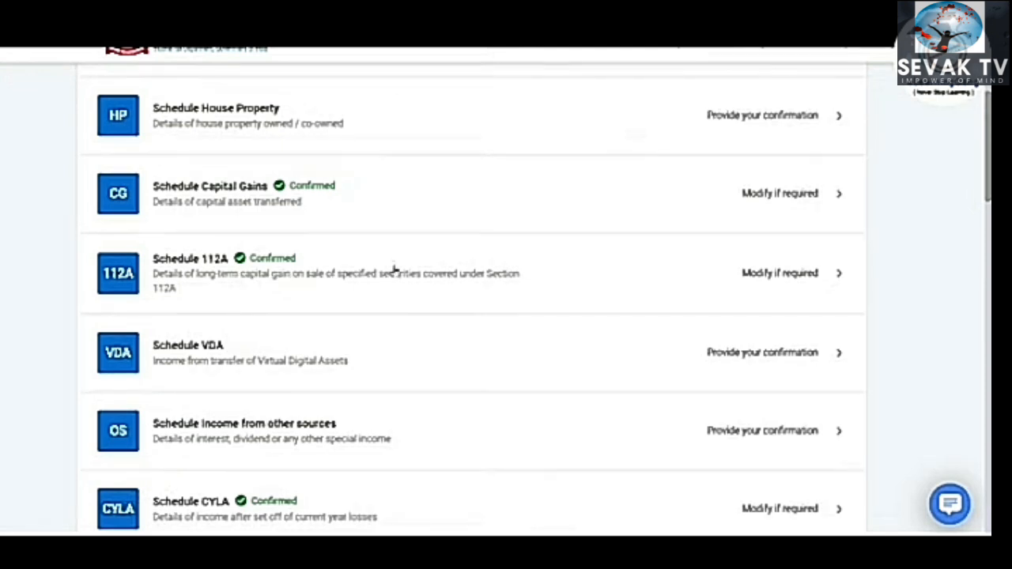
scroll(424, 271, "down", 1)
scroll(427, 272, "down", 5)
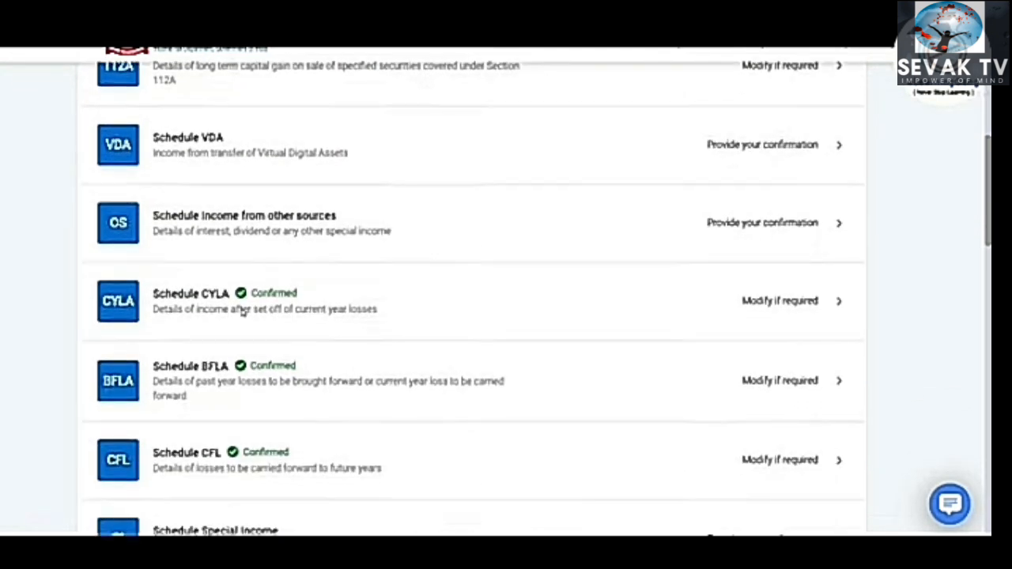
scroll(483, 321, "down", 3)
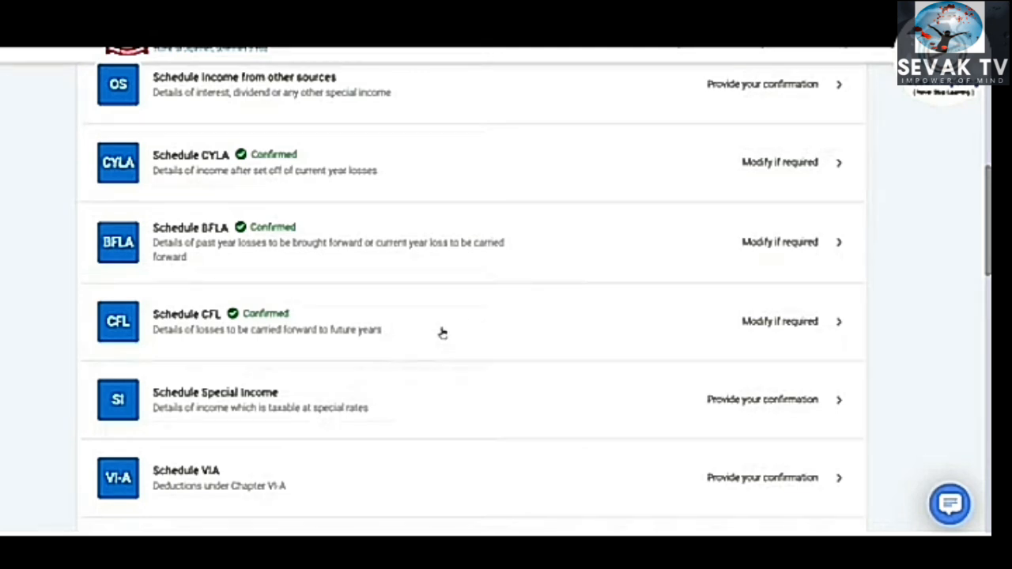
scroll(441, 333, "up", 4)
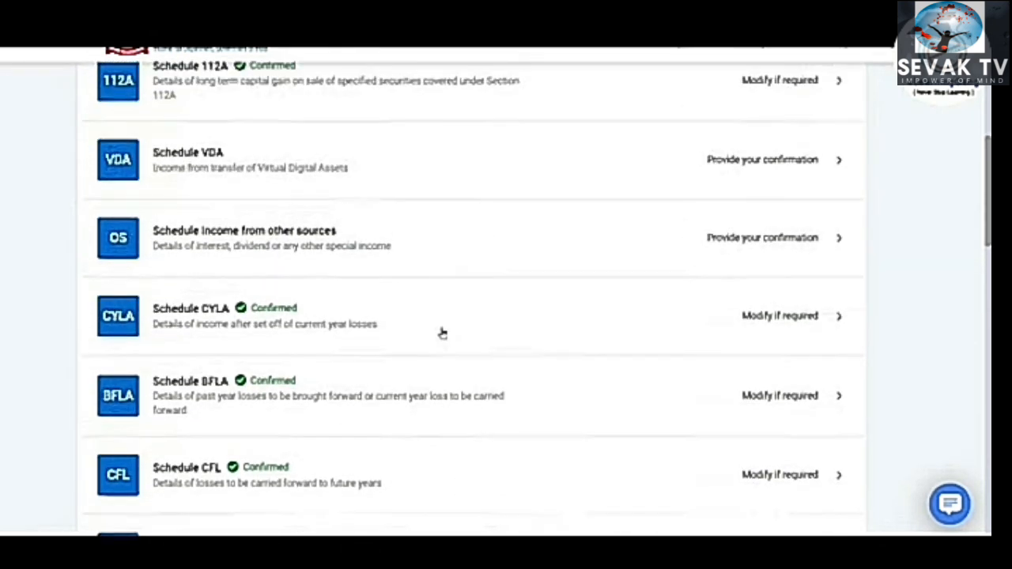
scroll(442, 333, "up", 3)
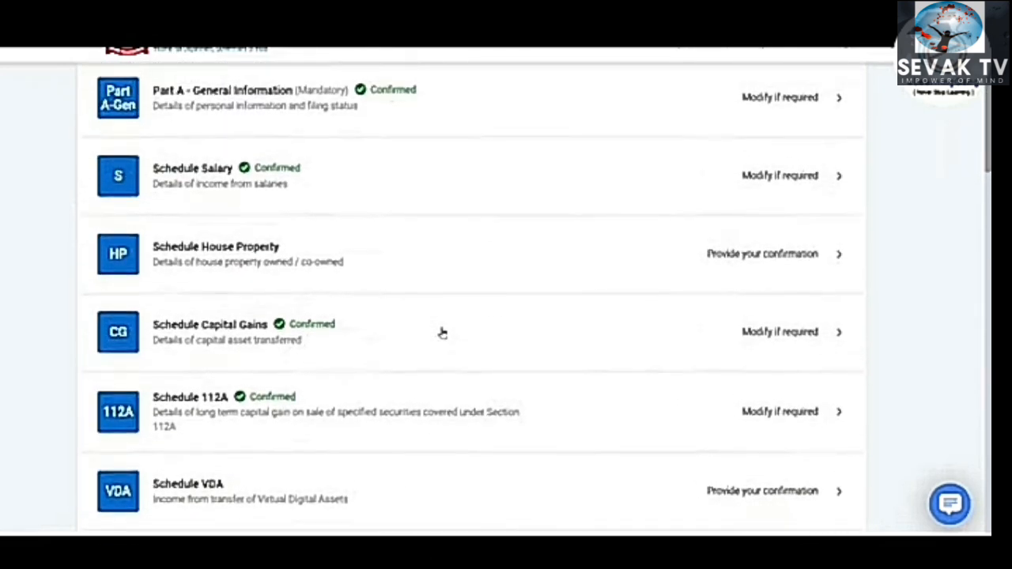
scroll(442, 333, "up", 1)
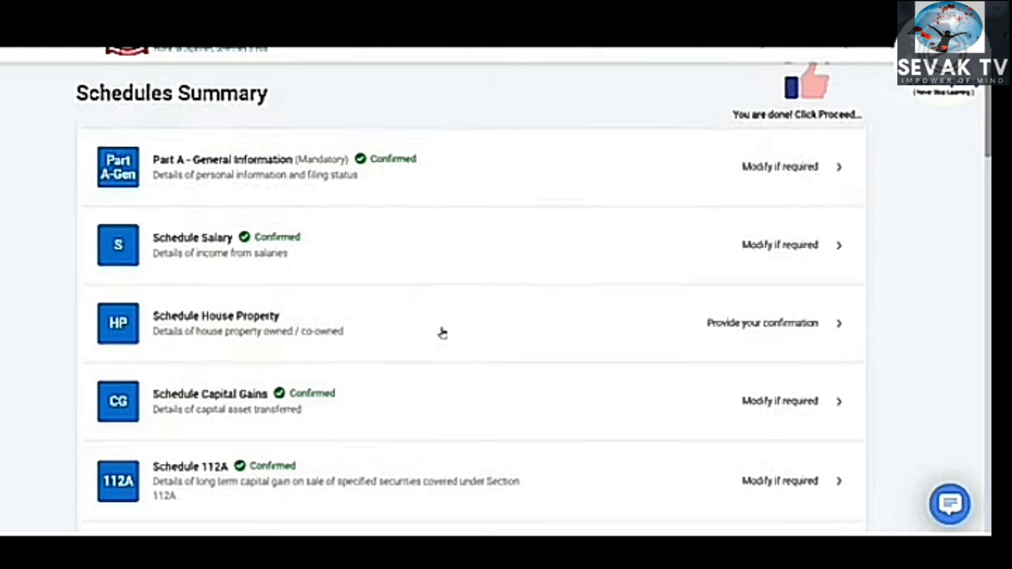
Review the total income computation in Part B - TI and confirm it, then open Part B - TTI
scroll(606, 330, "down", 10)
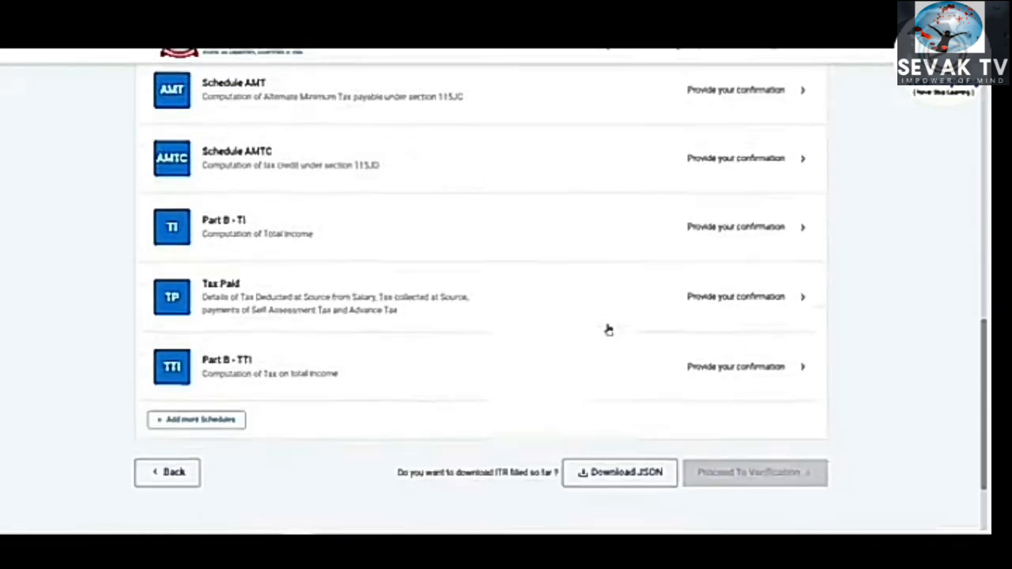
left_click(444, 234)
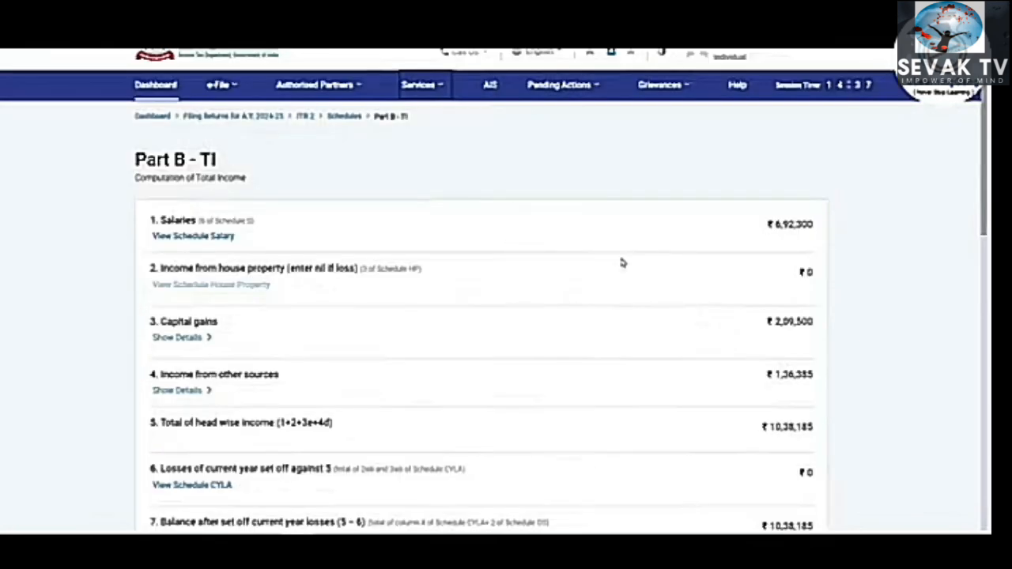
scroll(621, 262, "down", 4)
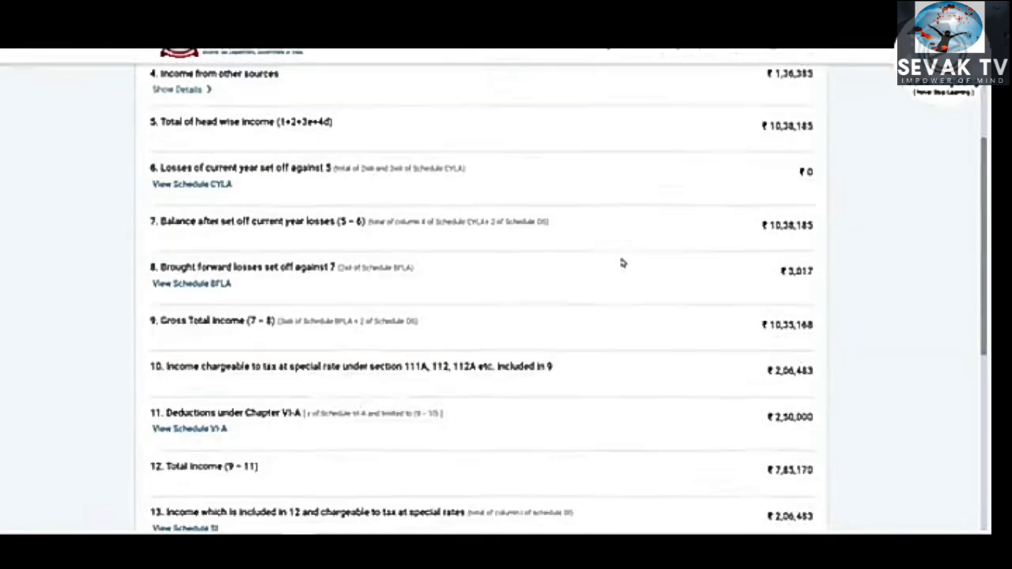
scroll(622, 262, "down", 1)
scroll(576, 260, "up", 5)
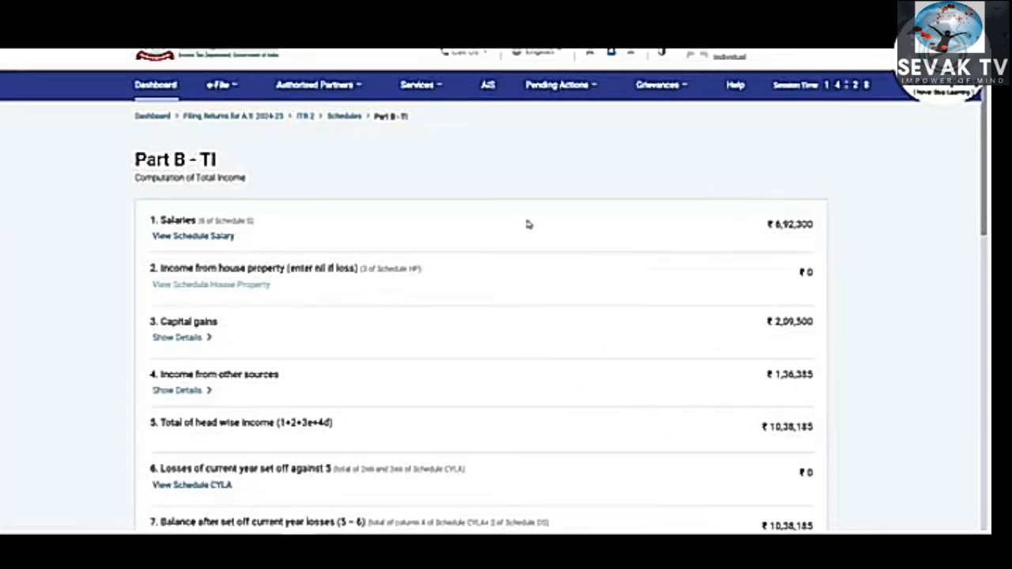
scroll(528, 223, "down", 5)
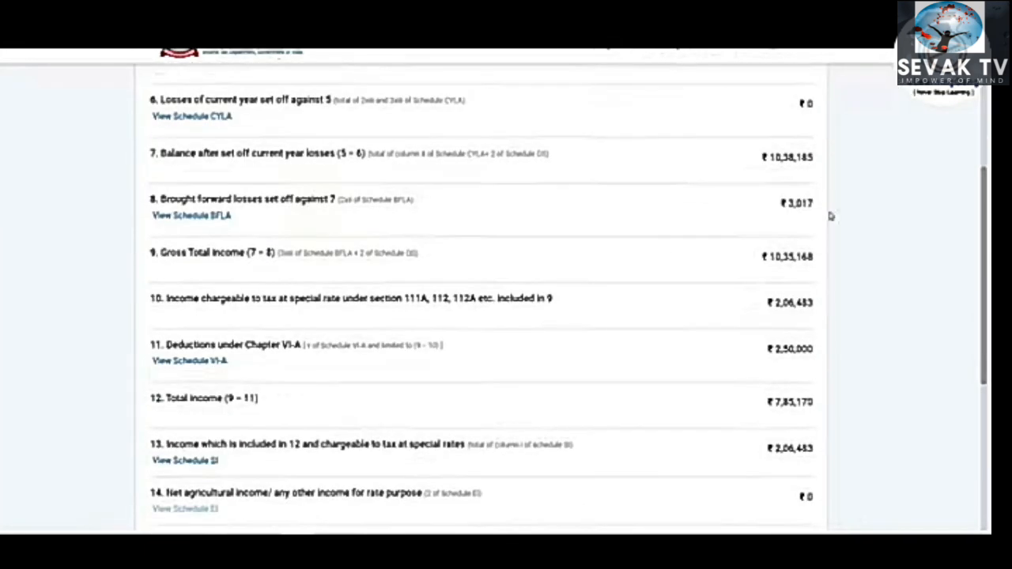
scroll(688, 167, "down", 4)
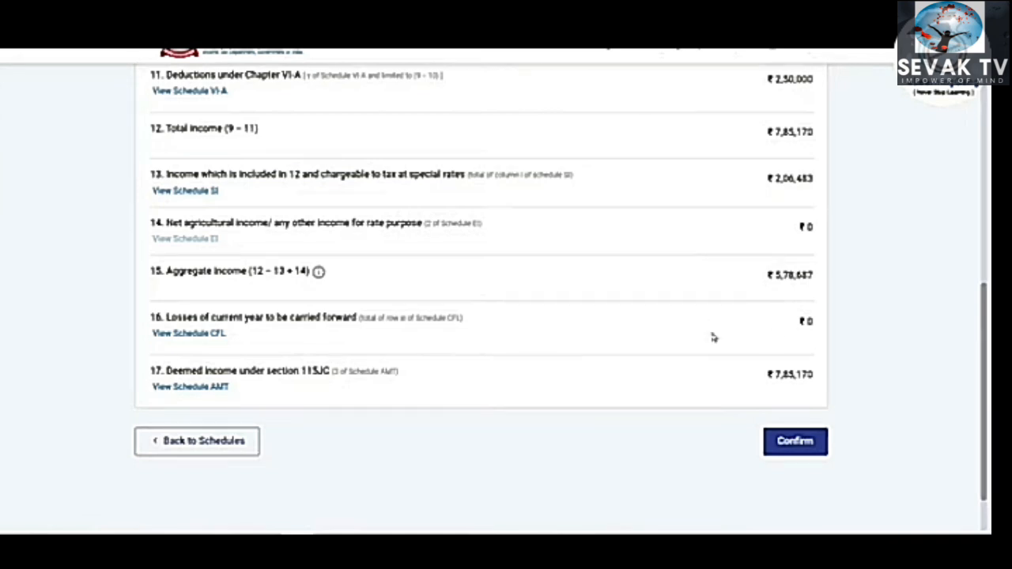
left_click(794, 445)
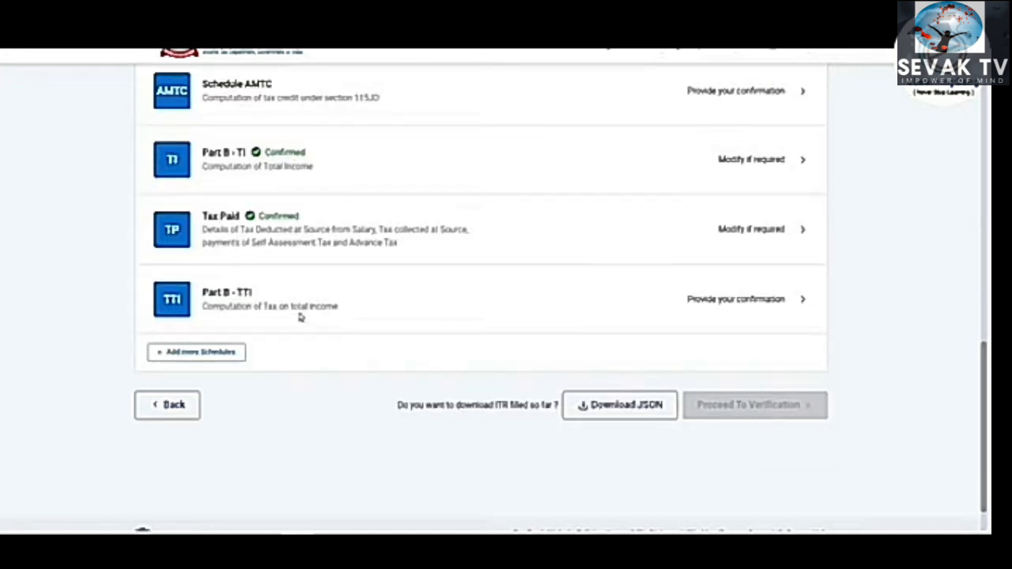
left_click(382, 307)
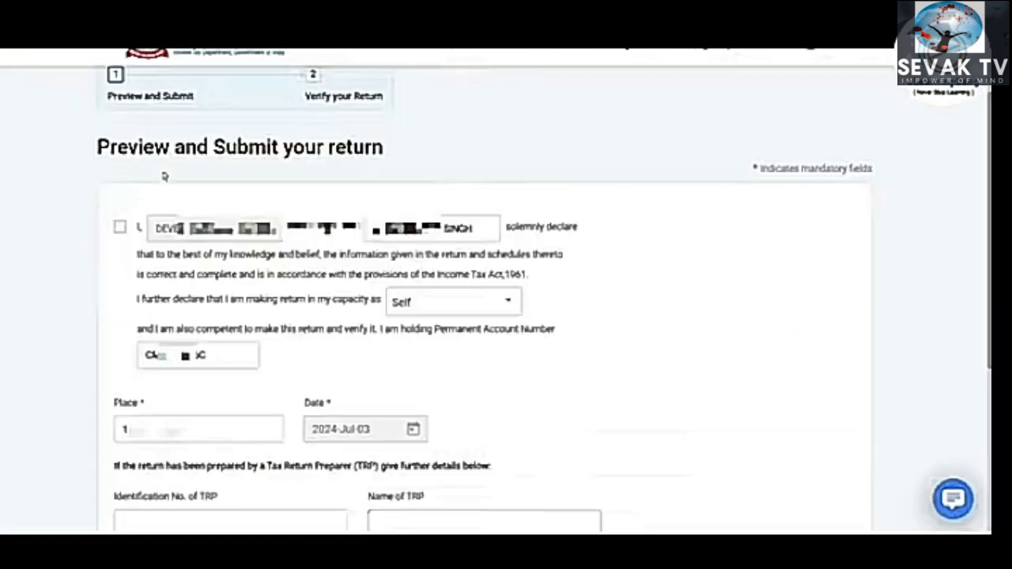
Accept the declaration for filing as Self, check the Place field, and continue to the return preview
left_click(119, 229)
left_click(176, 428)
double_click(176, 428)
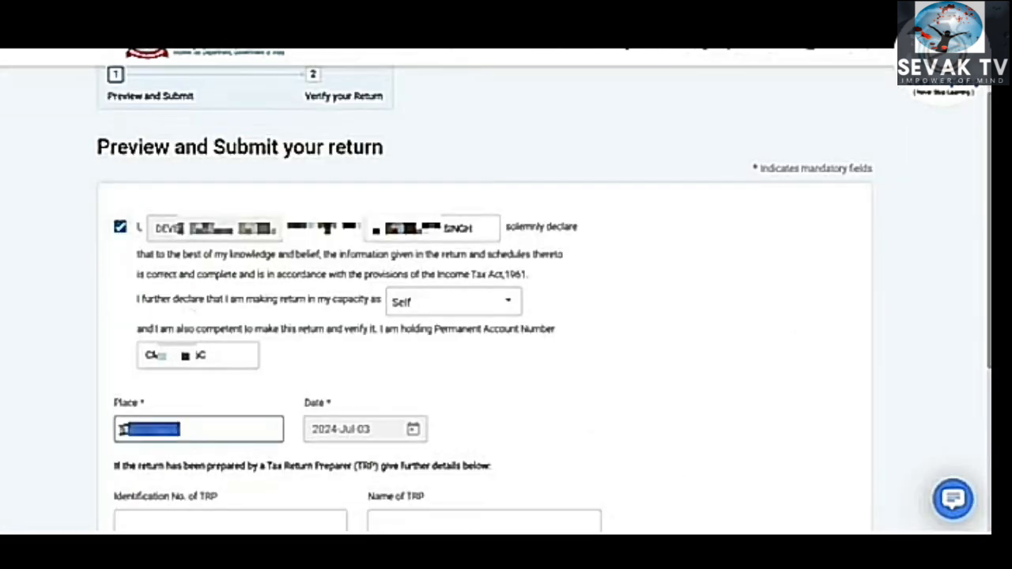
left_click(630, 374)
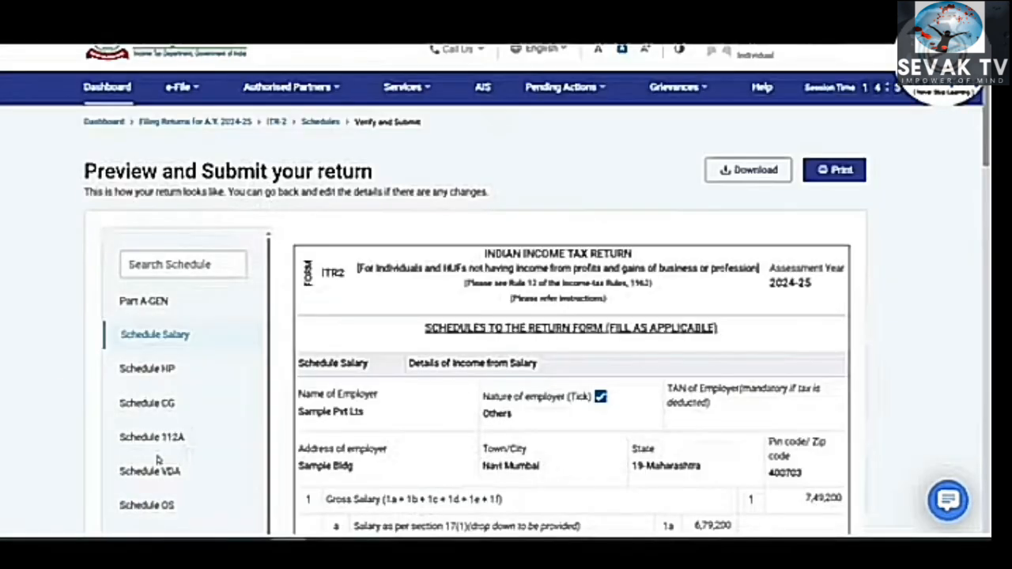
Go through the return preview, validate the return, and proceed to verification
scroll(711, 301, "down", 15)
left_click(802, 411)
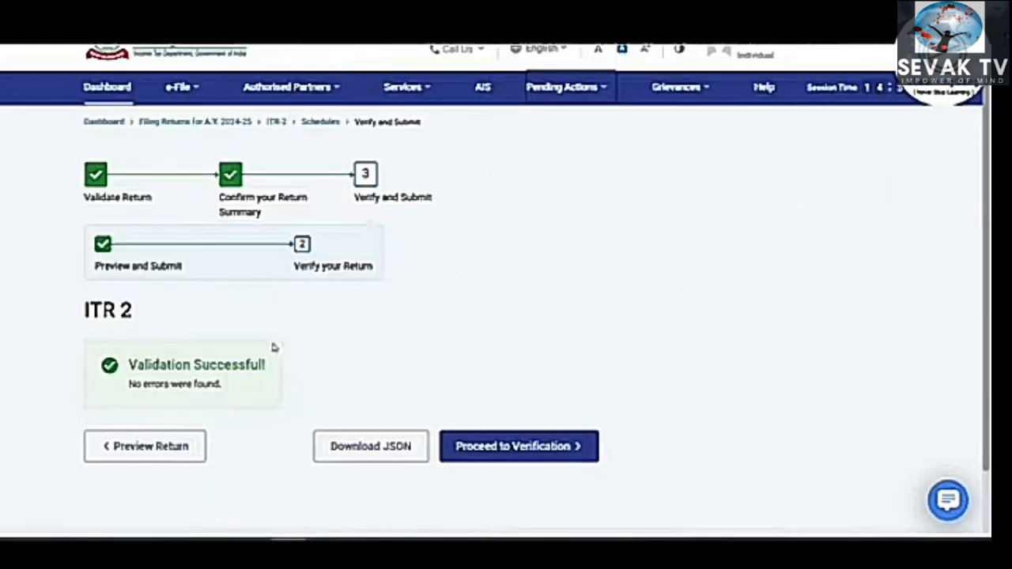
left_click(513, 447)
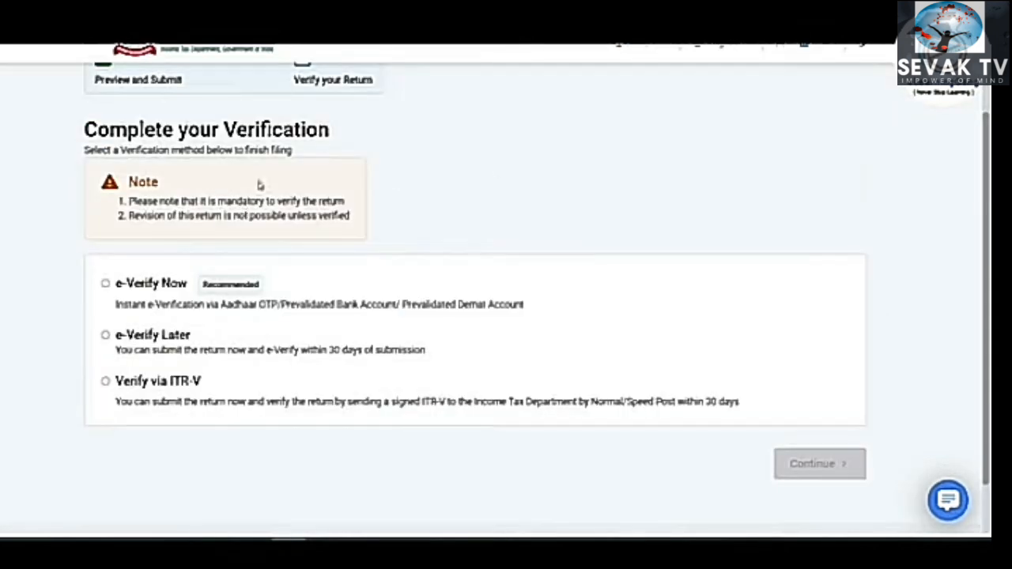
Choose e-Verify Now by OTP on the Aadhaar-registered mobile number, agree to validate the Aadhaar details, and generate the Aadhaar OTP
left_click(188, 291)
left_click(814, 465)
scroll(210, 326, "down", 3)
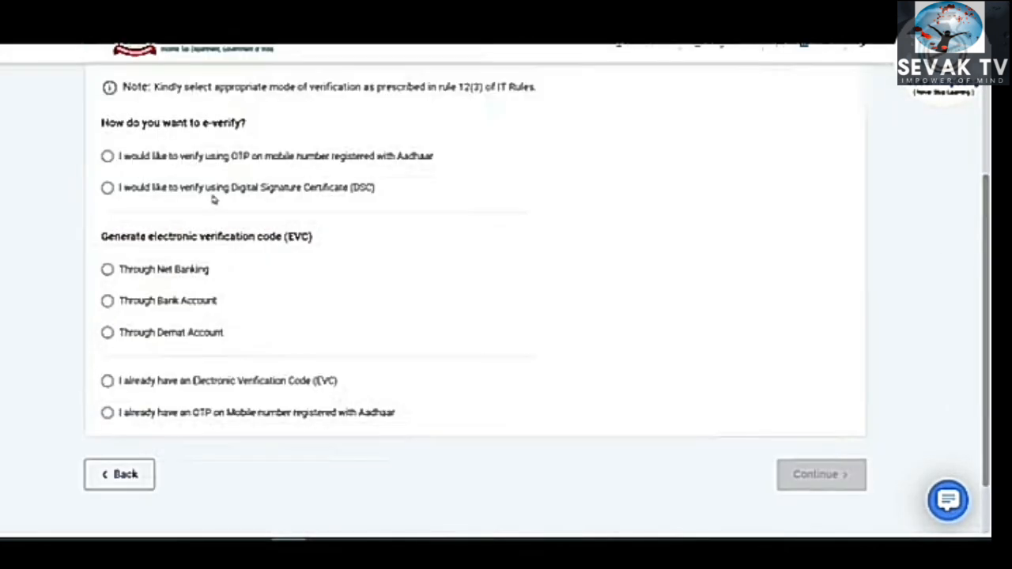
left_click(272, 155)
left_click(819, 483)
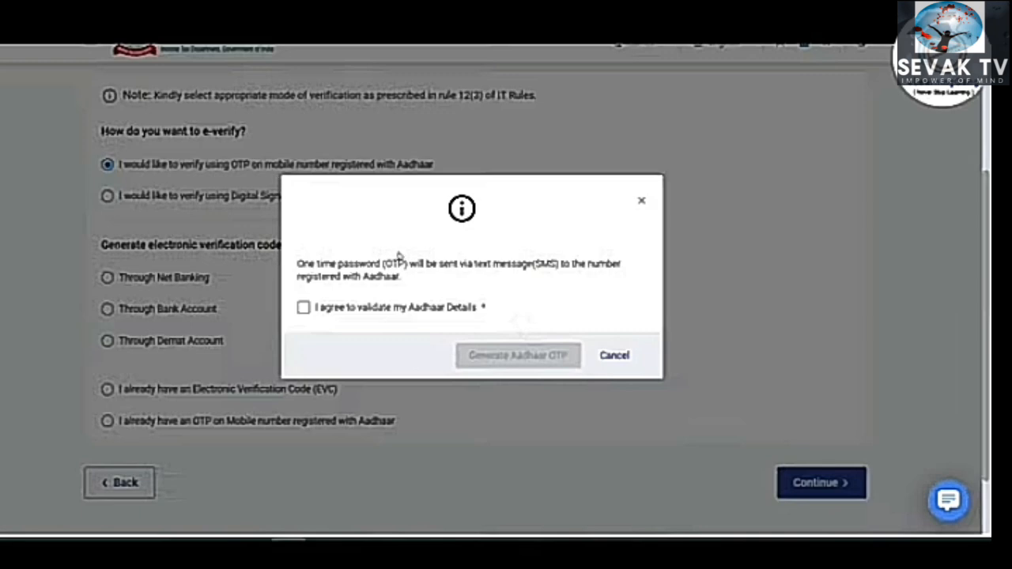
left_click(303, 307)
left_click(524, 357)
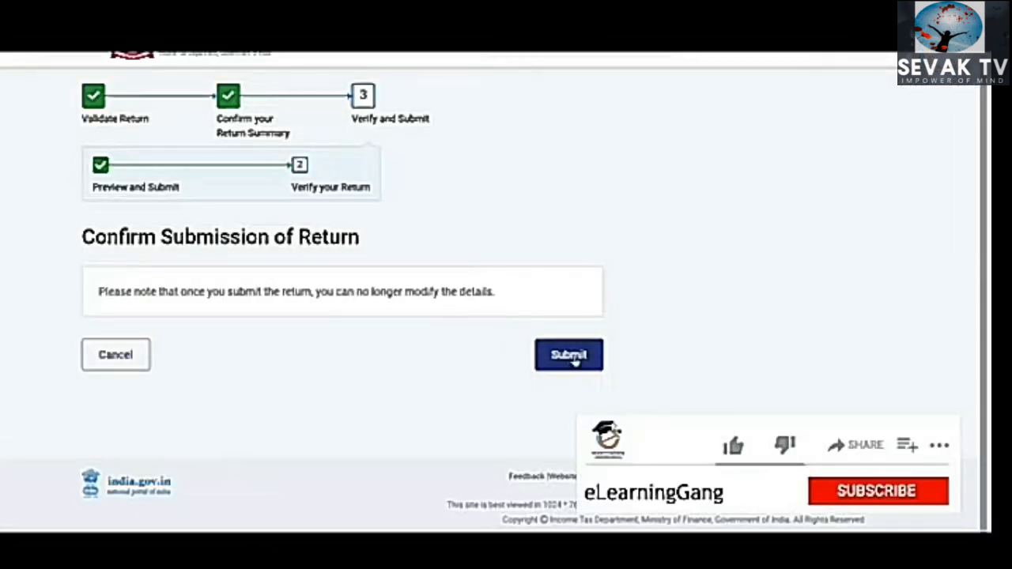
Submit the return and download its receipt
left_click(569, 355)
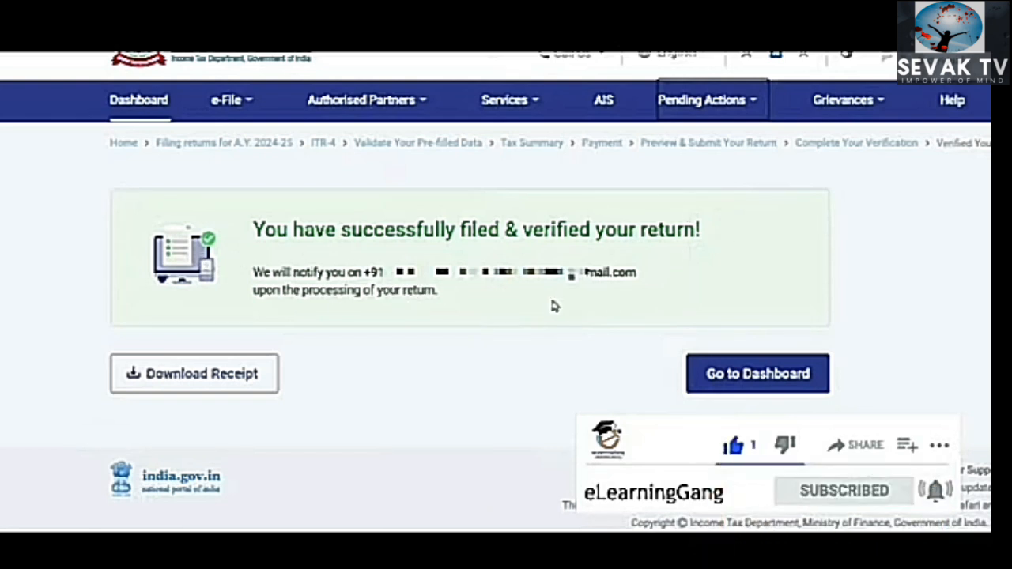
left_click(227, 387)
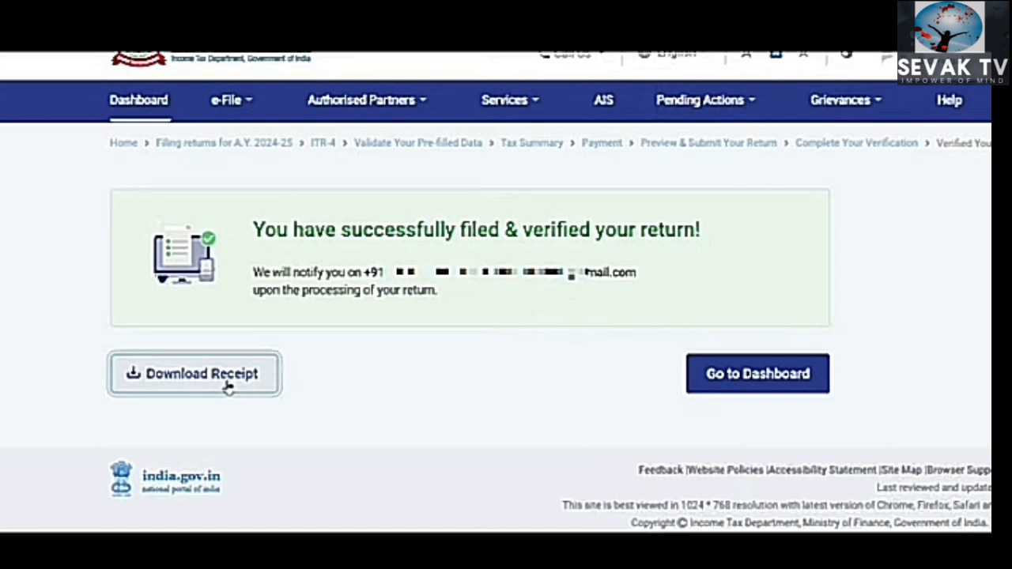